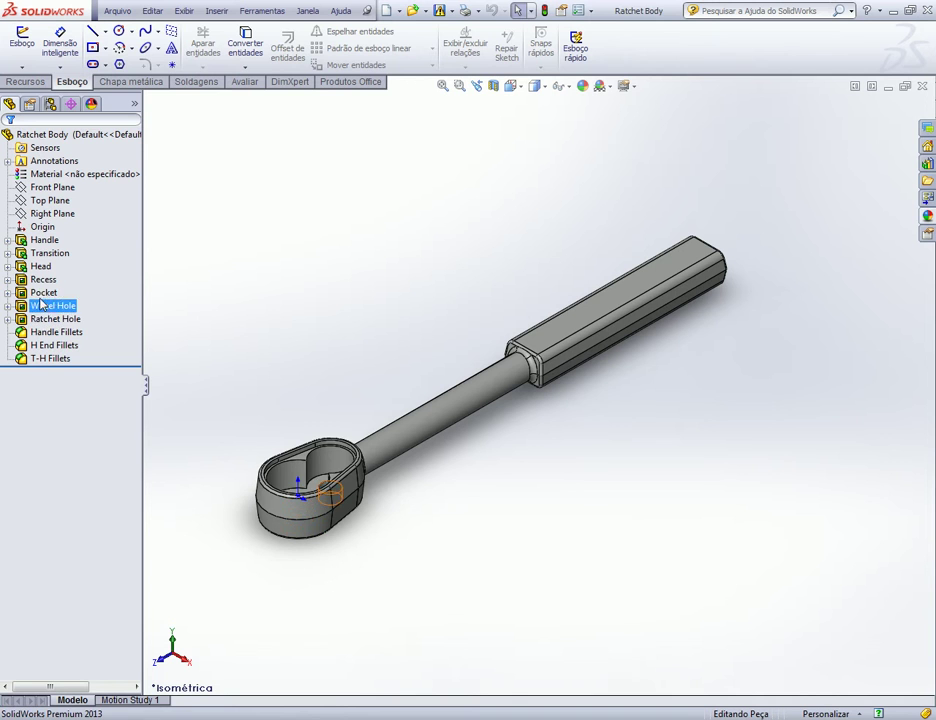
Open the parent/child relationships of the Recess feature and highlight its Pocket child, keeping the wrench head in view.
click(43, 282)
click(296, 298)
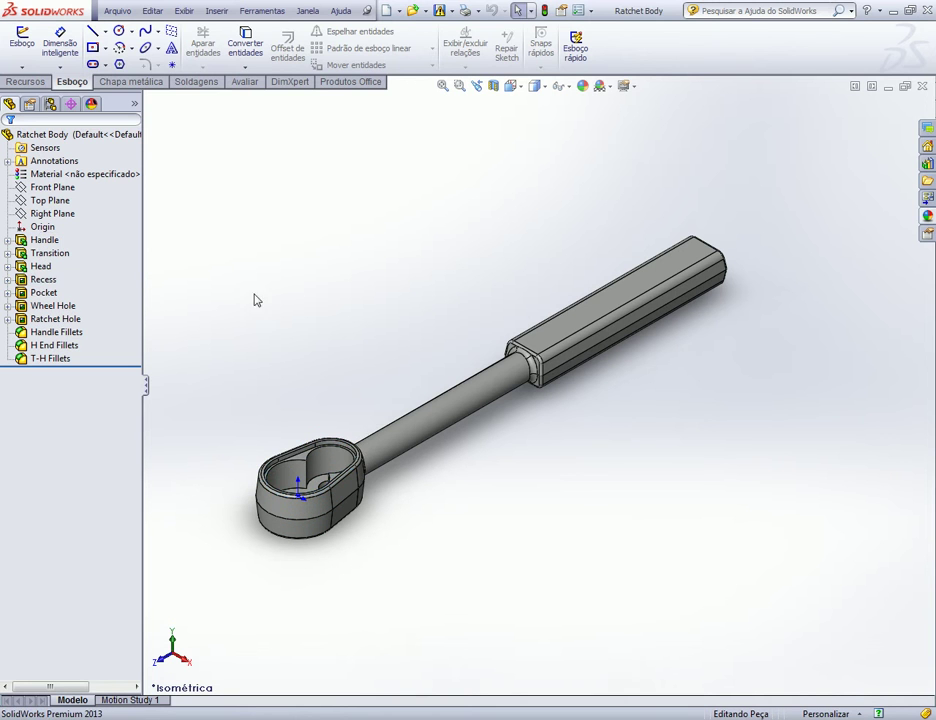
click(36, 279)
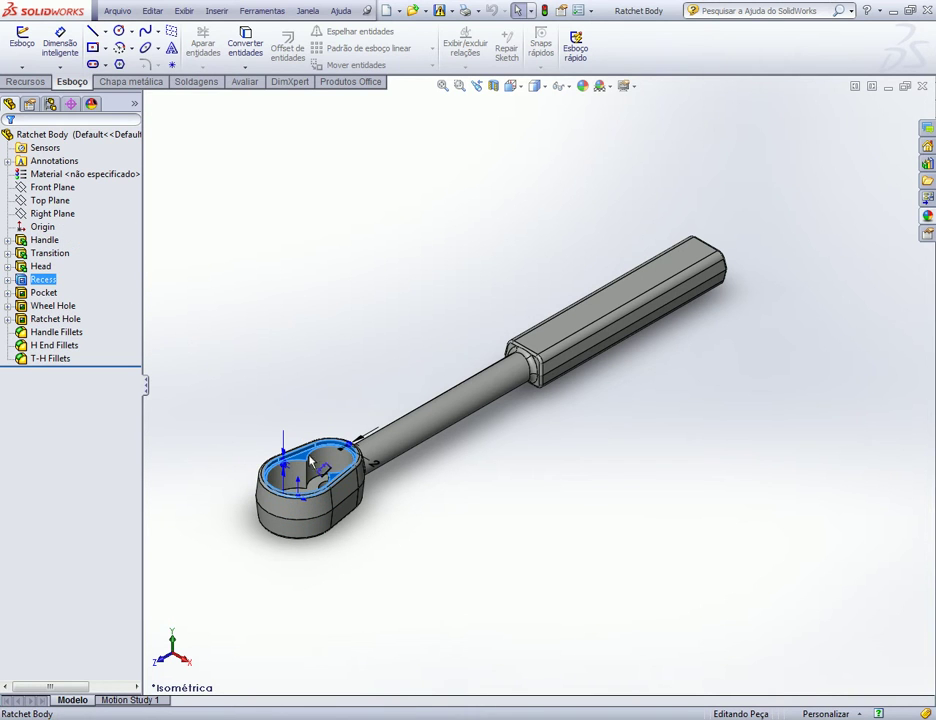
scroll(219, 412, down, 3)
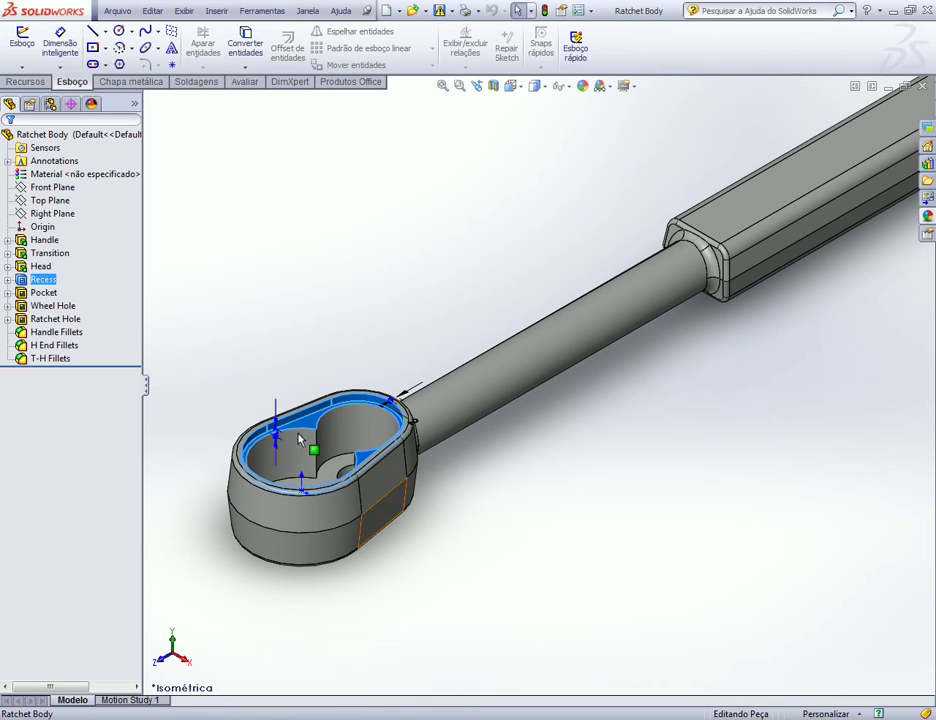
right_click(32, 287)
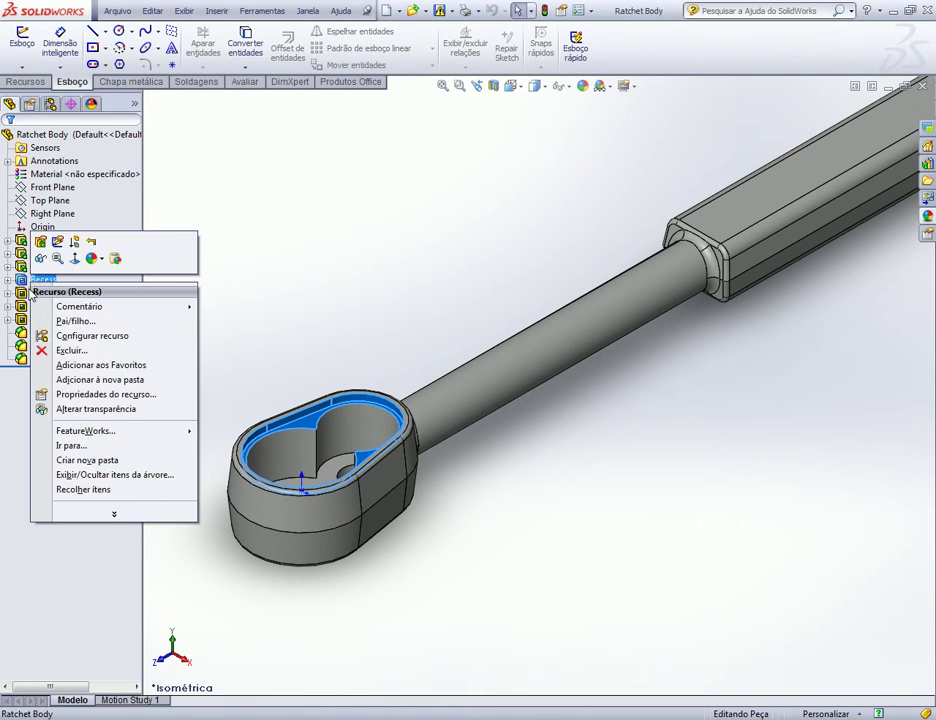
click(70, 321)
click(527, 312)
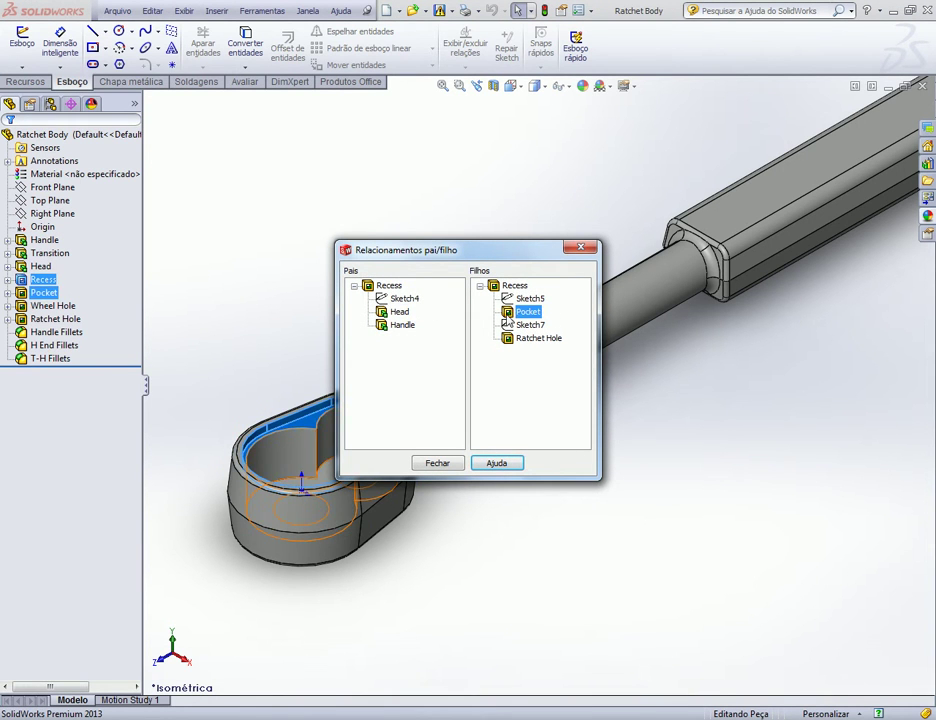
drag(506, 247, 678, 180)
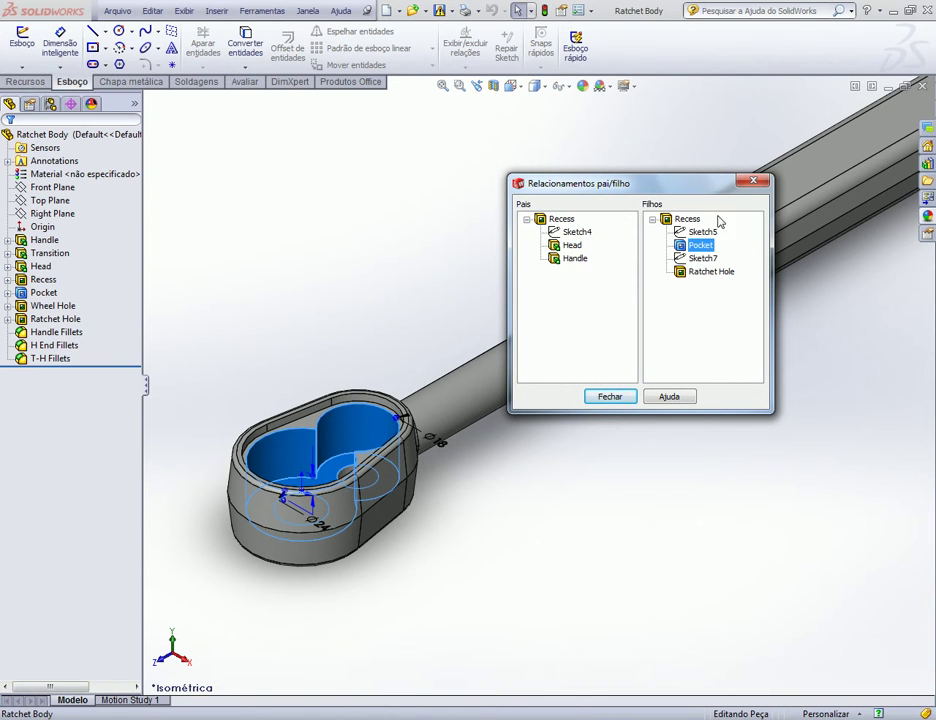
Examine the Recess feature's children one by one: Sketch5, Pocket, Sketch7 and Ratchet Hole, and close the relationships dialog.
click(366, 406)
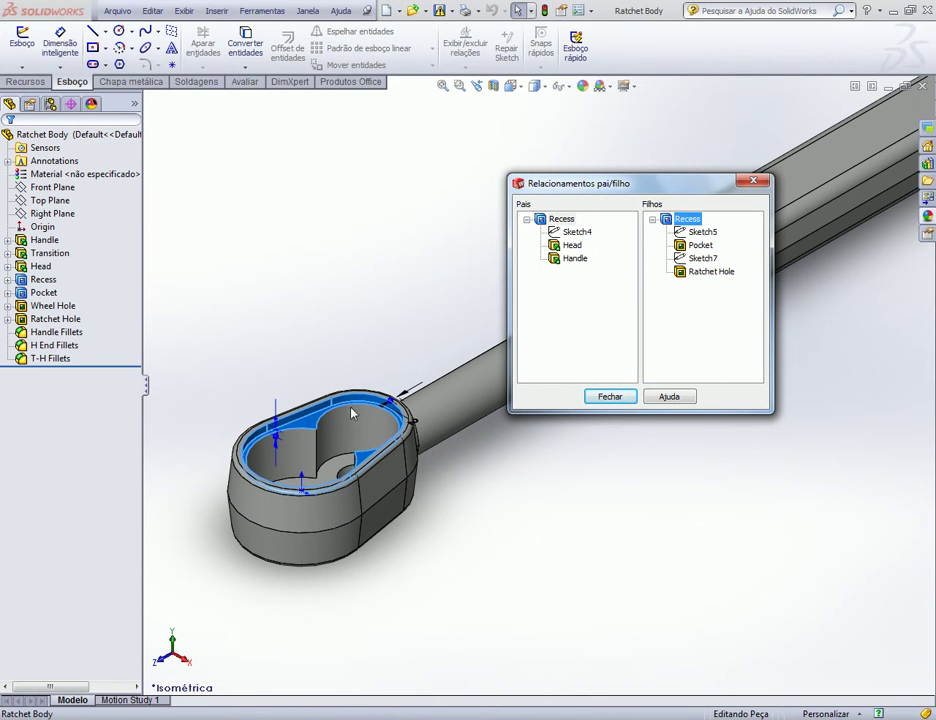
click(709, 233)
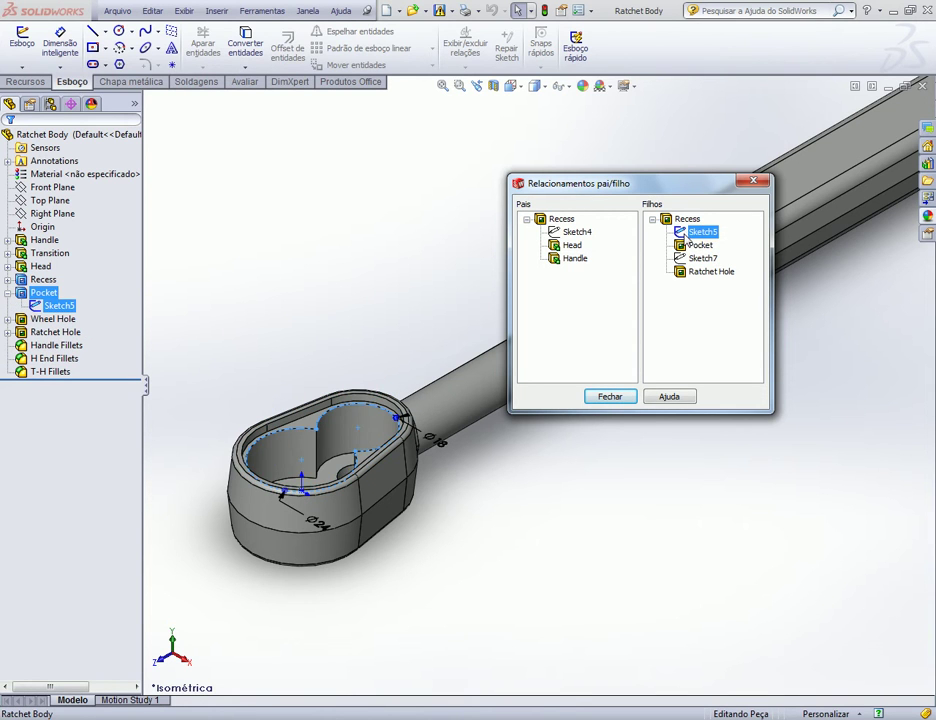
click(699, 245)
click(697, 259)
click(697, 271)
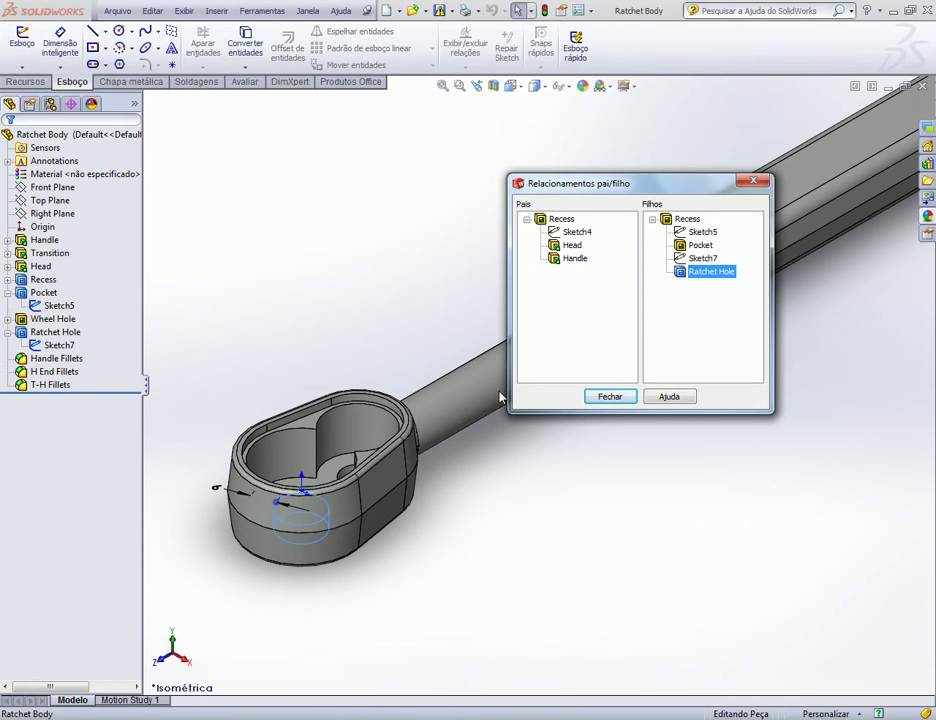
click(690, 246)
click(682, 219)
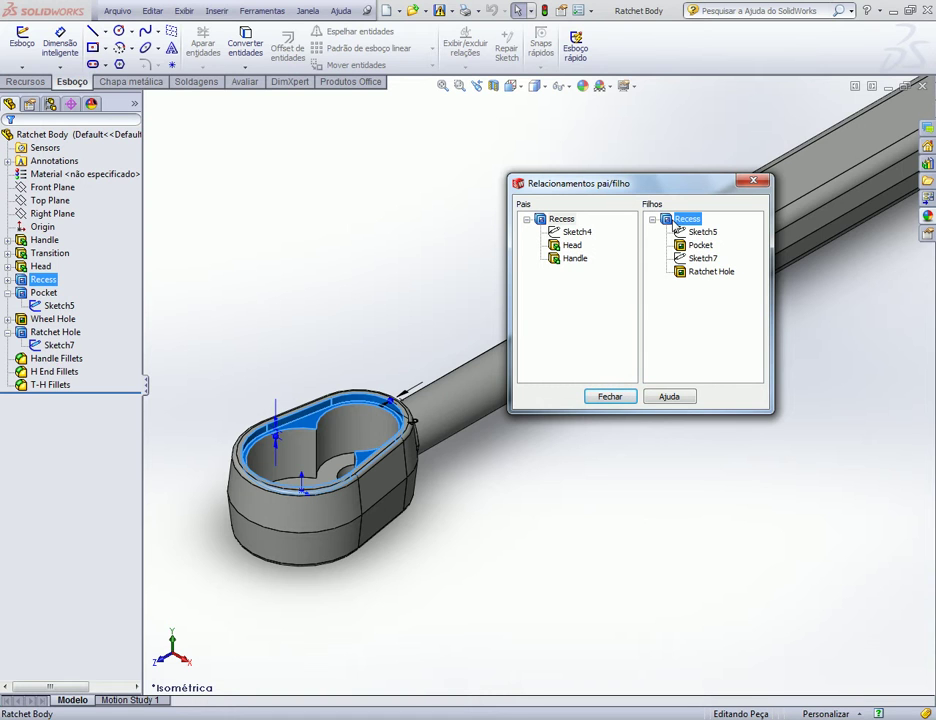
click(694, 271)
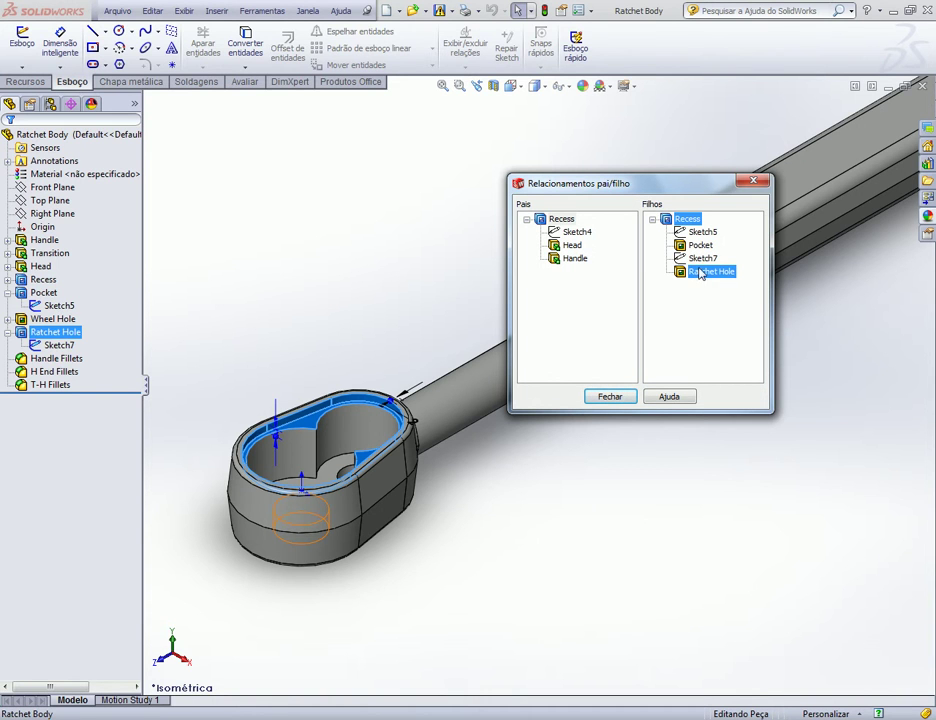
click(706, 369)
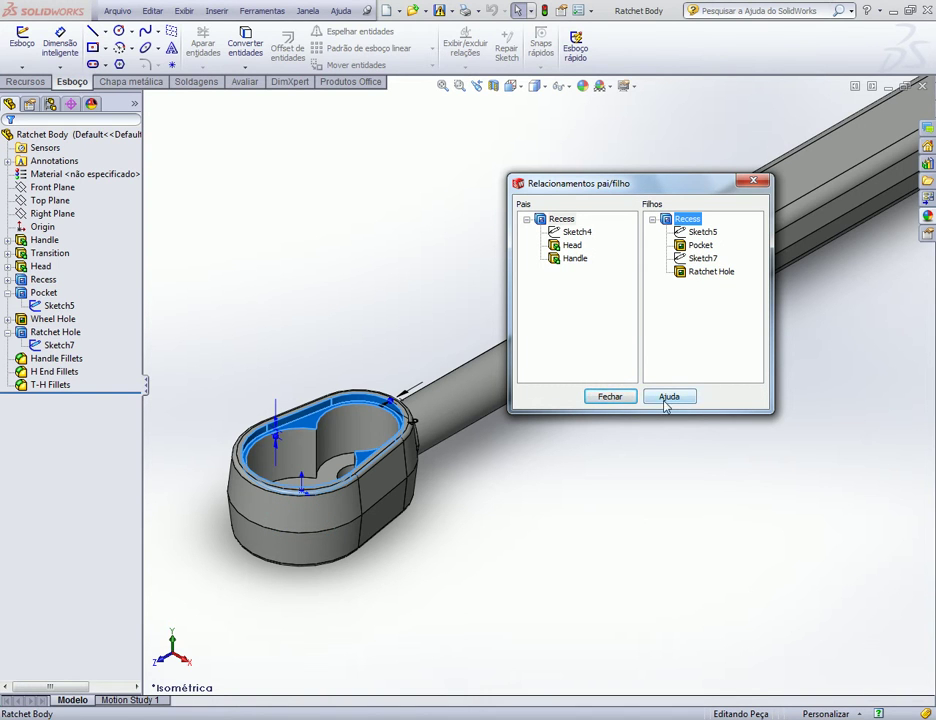
click(610, 397)
Inspect the Recess, Pocket and Wheel Hole faces inside the wrench head up close.
middle_drag(516, 311, 410, 351)
scroll(435, 489, down, 4)
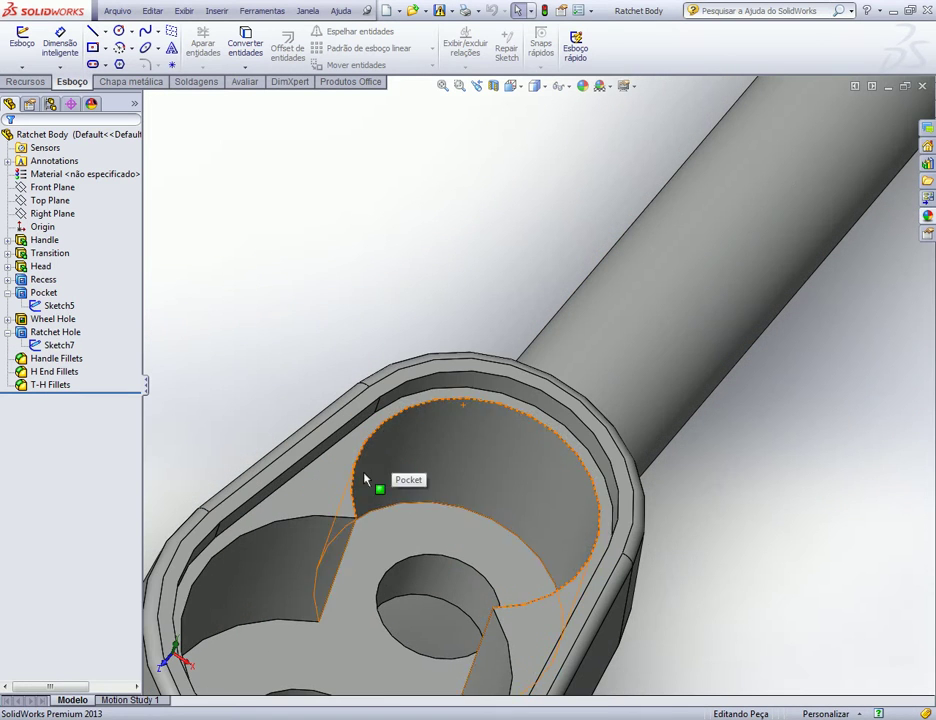
click(368, 490)
scroll(368, 490, up, 2)
middle_drag(450, 497, 468, 442)
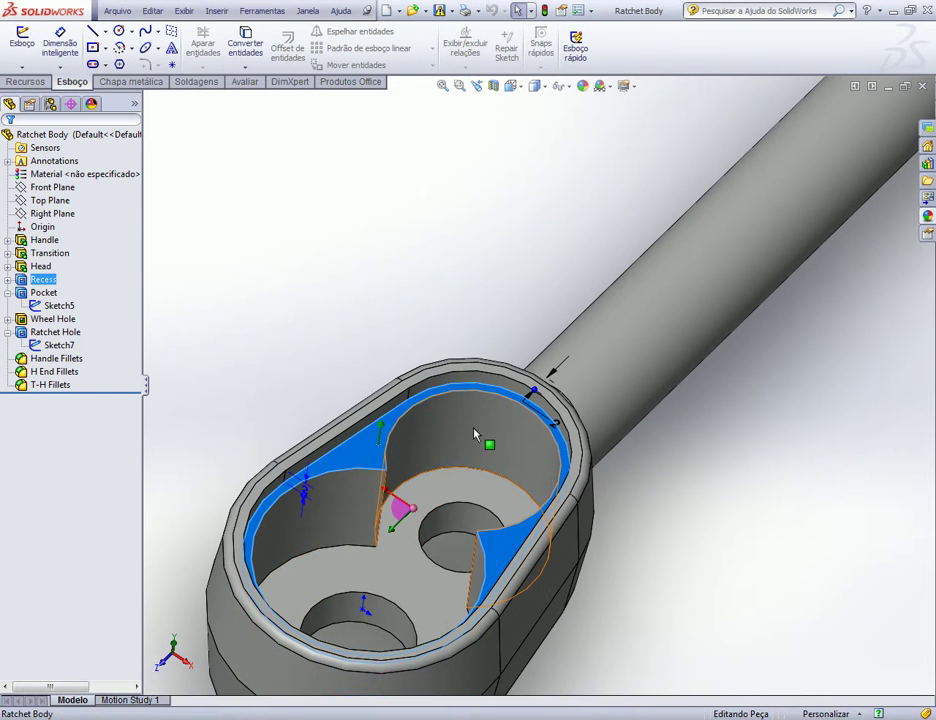
click(468, 443)
click(455, 522)
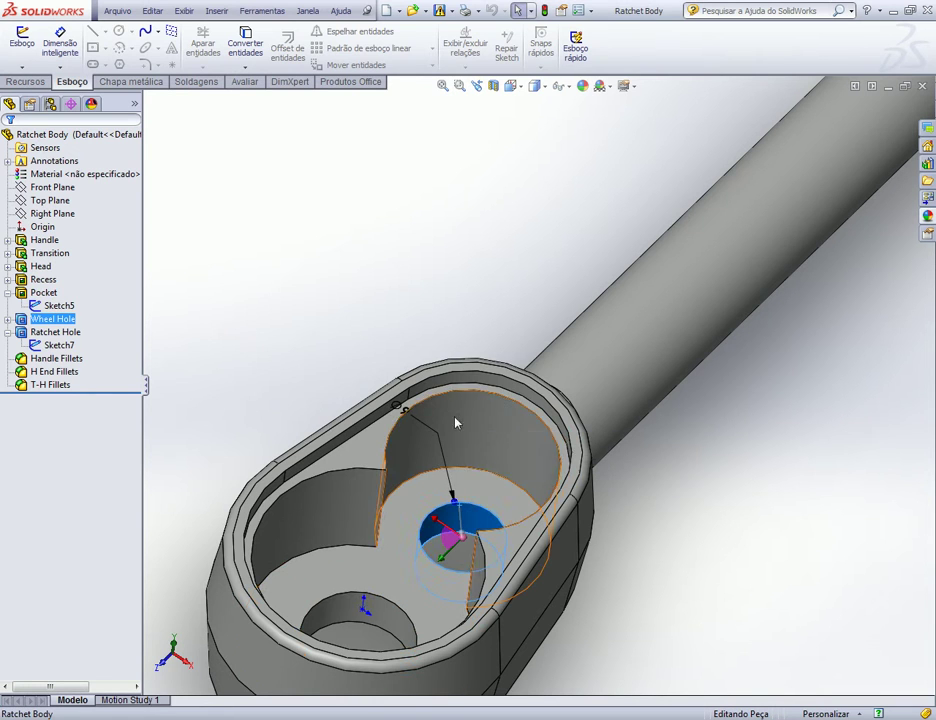
click(462, 428)
click(376, 435)
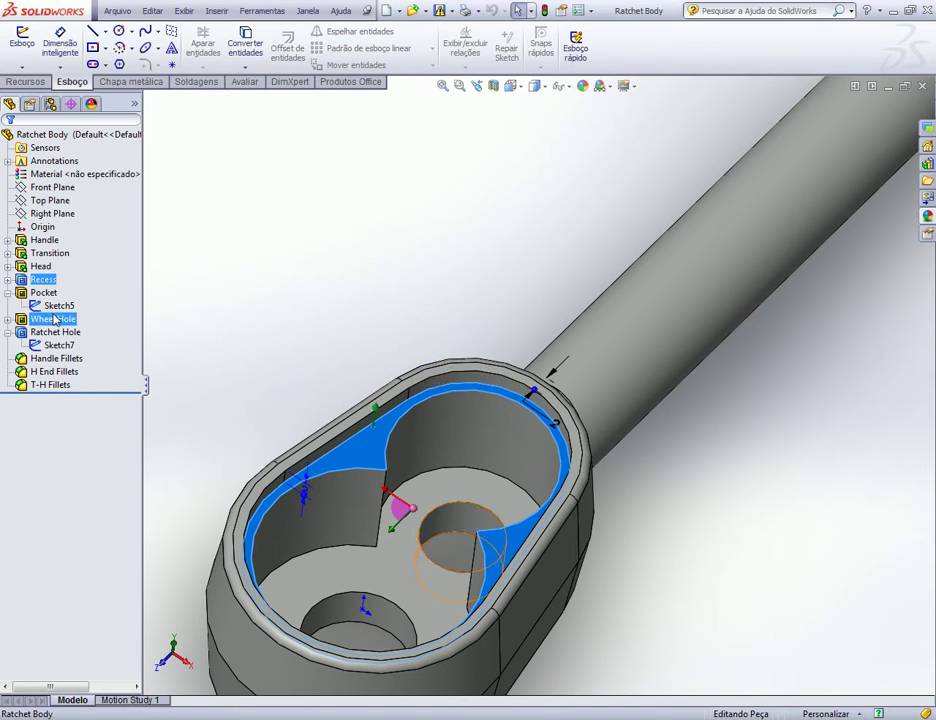
Highlight the Pocket, Wheel Hole and Ratchet Hole features in turn on the model and return to the isometric view.
click(8, 292)
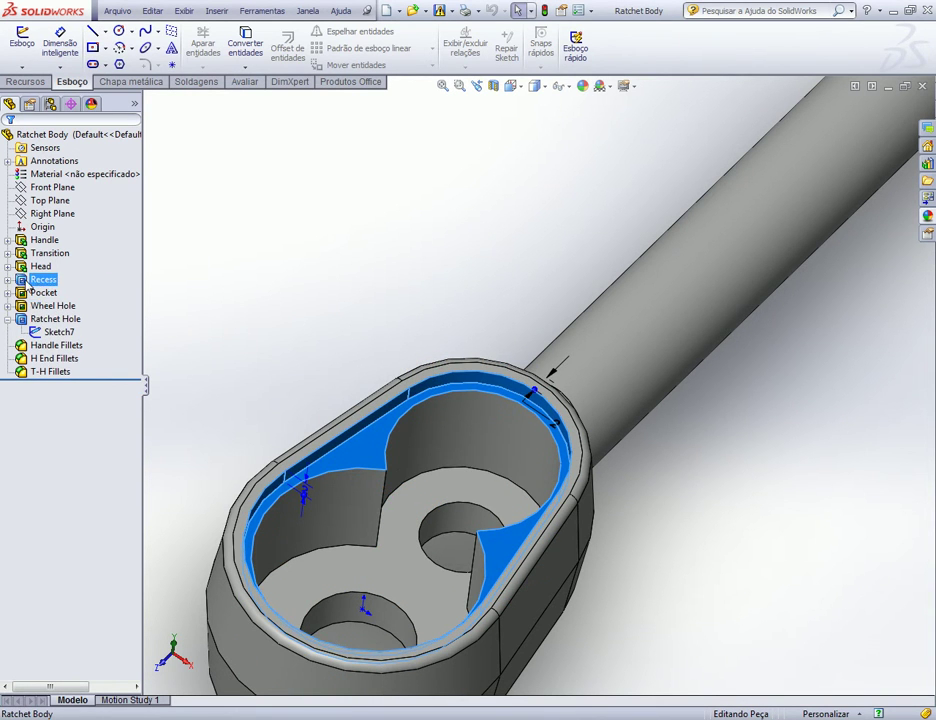
click(40, 293)
ctrl+click(44, 305)
click(44, 318)
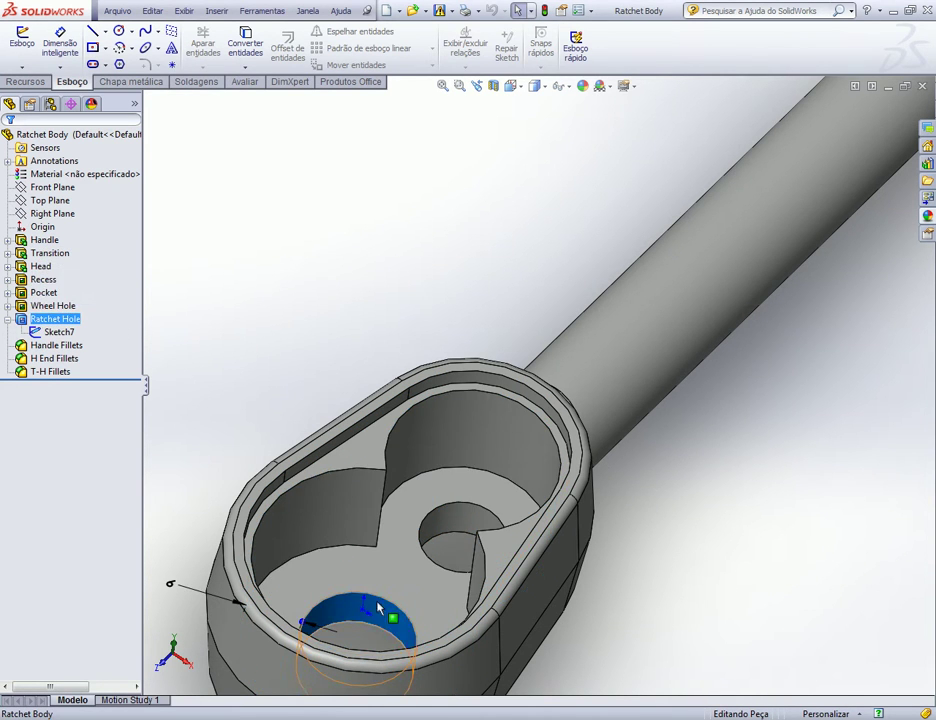
click(200, 390)
scroll(340, 302, up, 5)
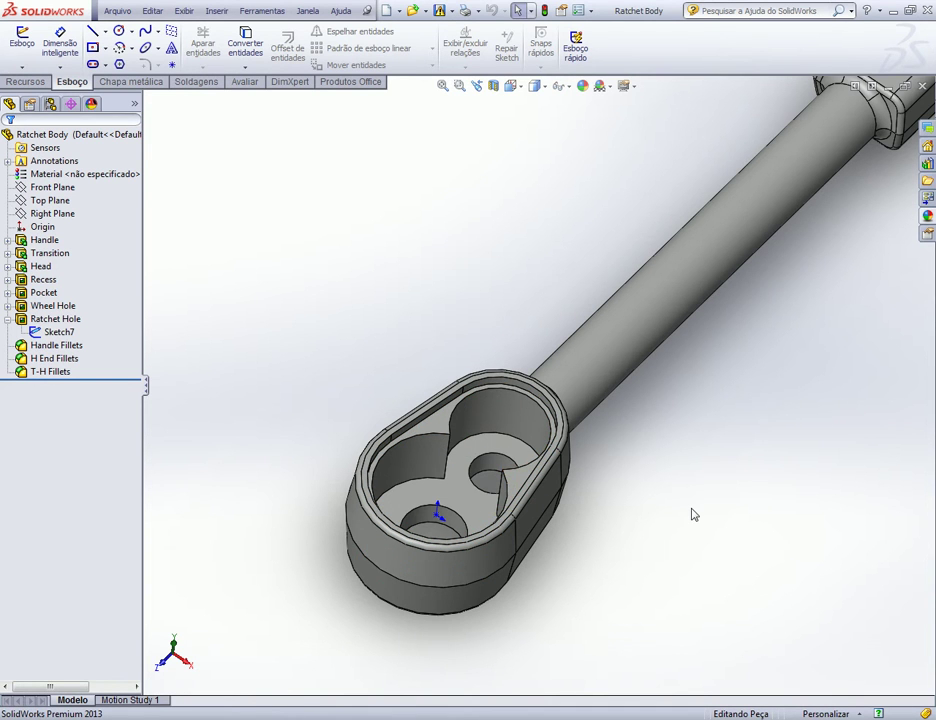
key(ctrl+7)
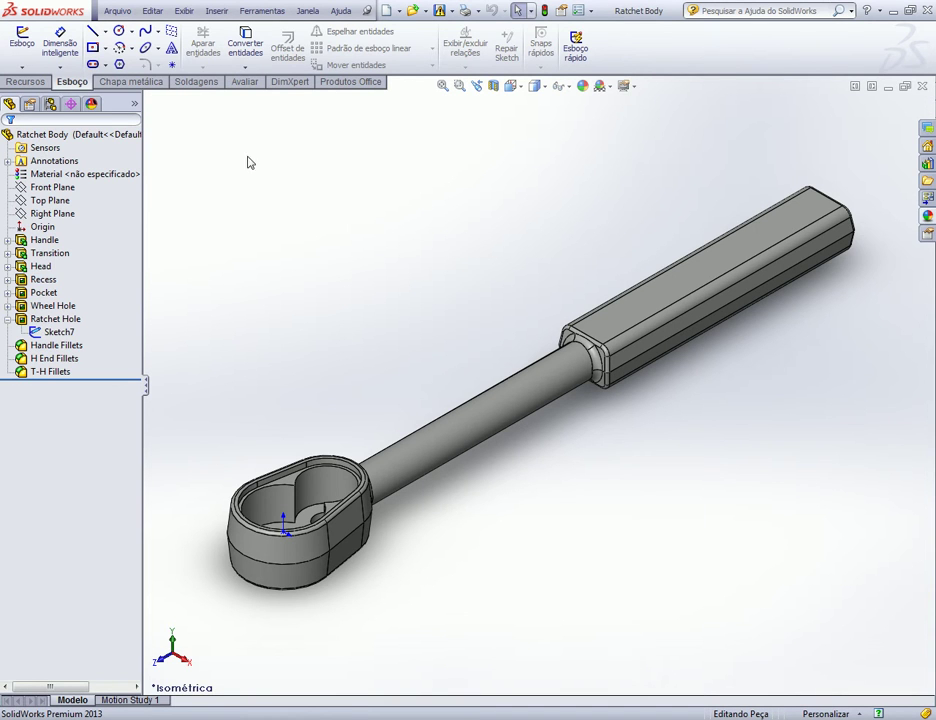
Check the part's configurations and set the Handle's distance from the head origin to its far end to 200 mm.
click(51, 105)
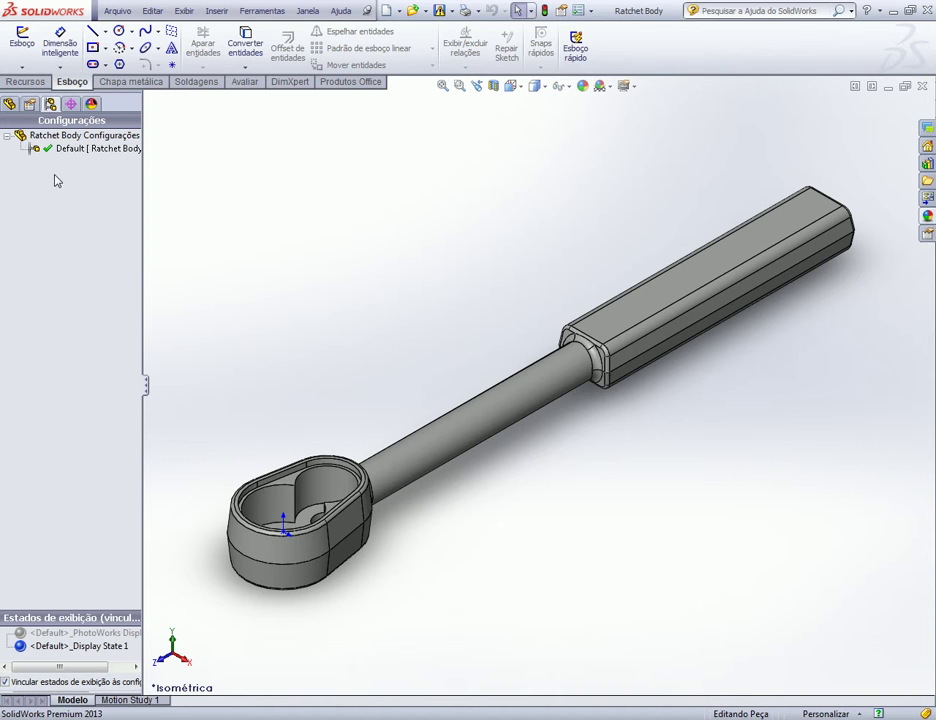
click(9, 104)
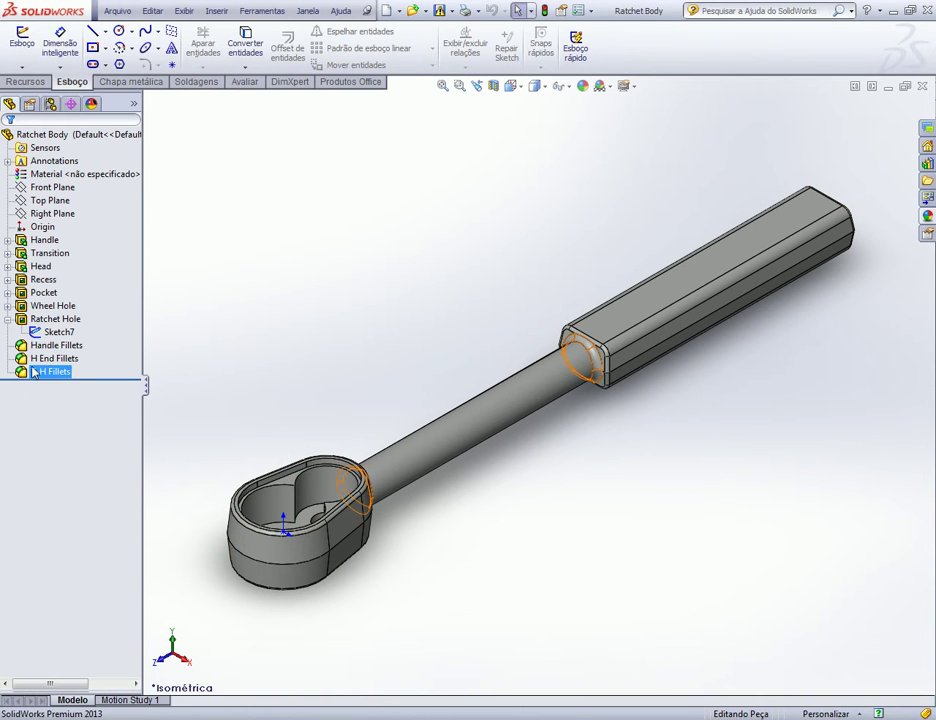
click(34, 245)
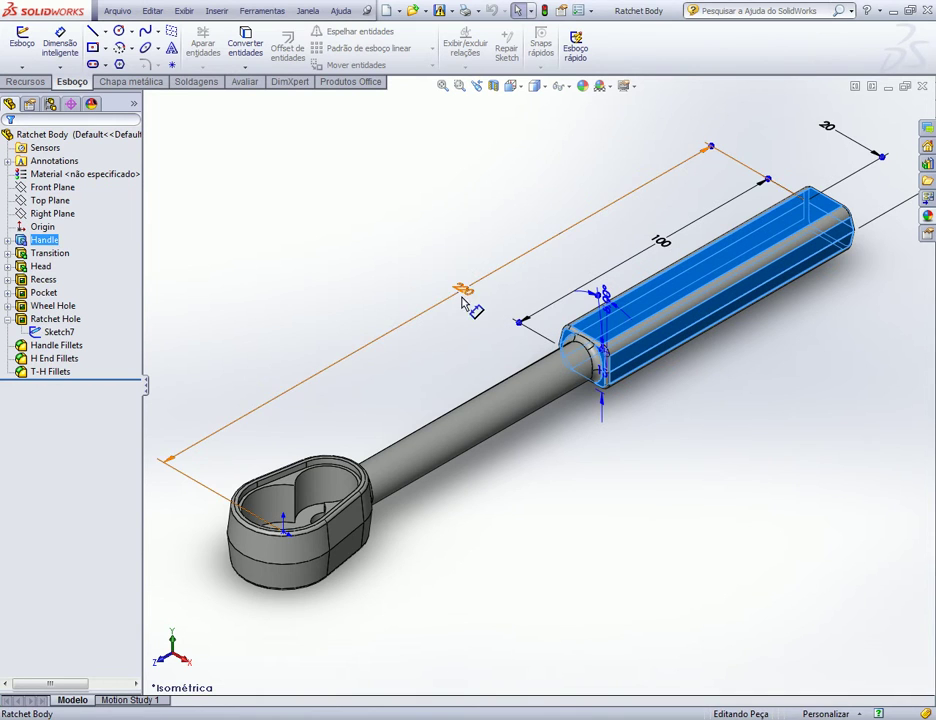
double_click(464, 292)
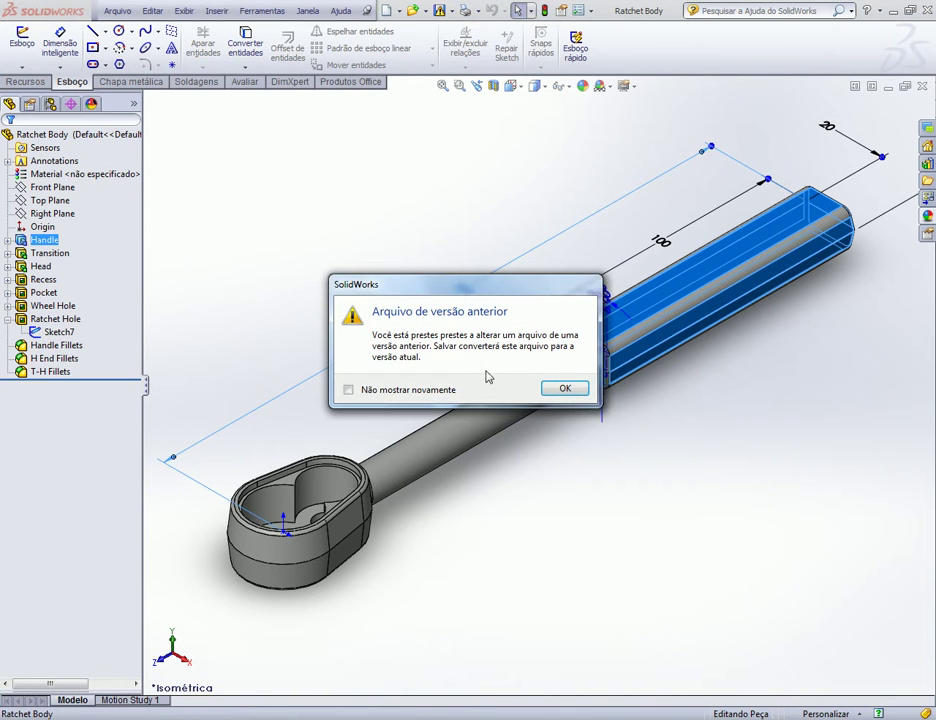
click(564, 389)
text(200)
key(Return)
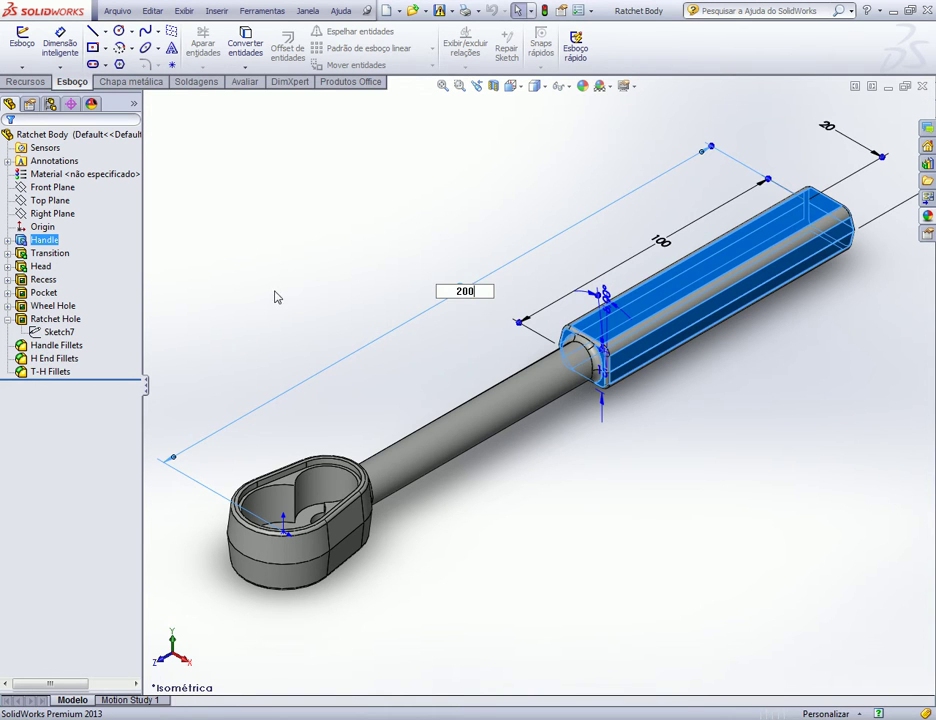
click(353, 268)
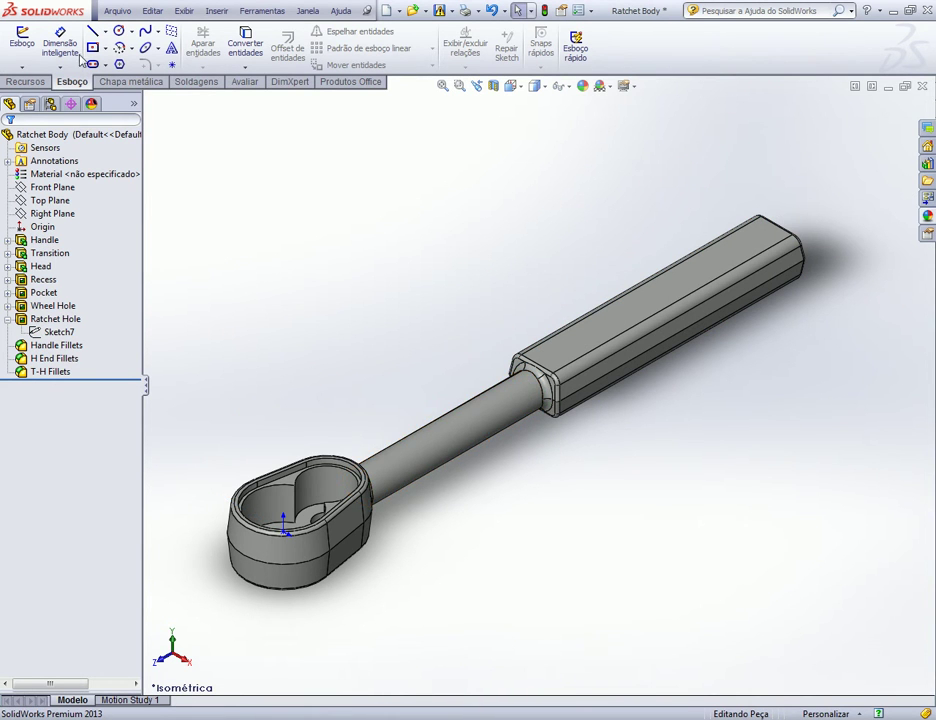
Save the modified Ratchet Body part, accepting its conversion to the current file version.
click(115, 13)
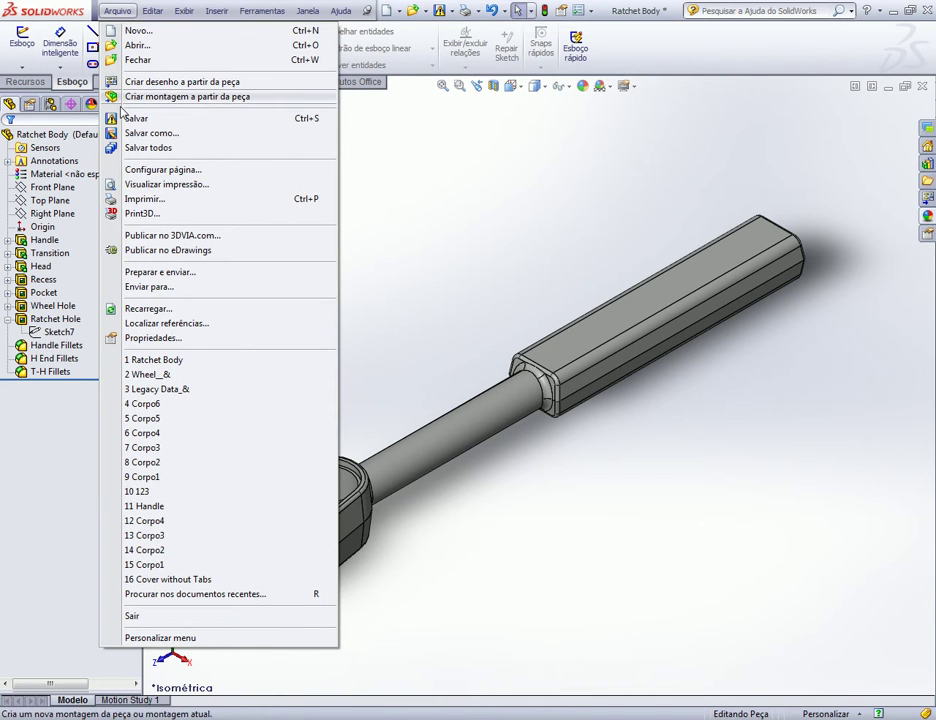
click(120, 120)
click(487, 406)
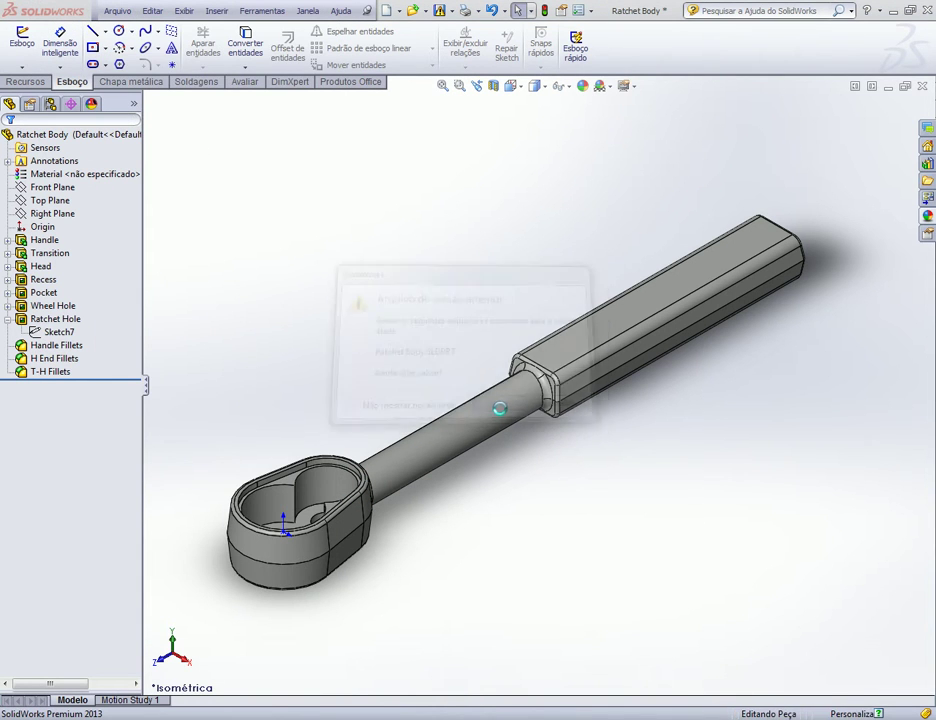
Review the Default configuration and the Handle feature's dimensions in the saved part.
click(50, 104)
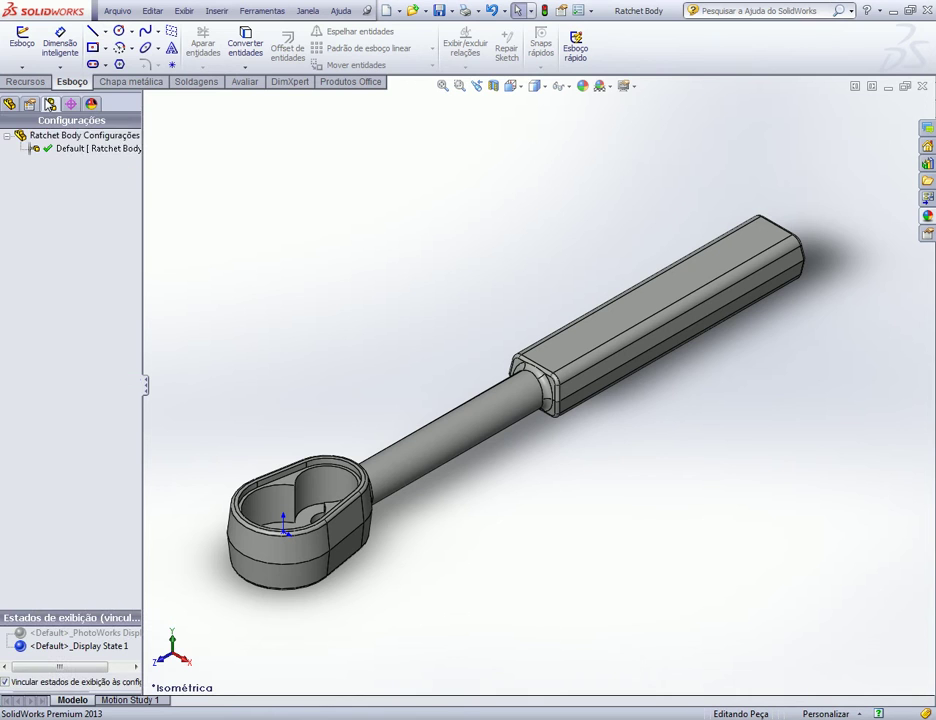
double_click(50, 150)
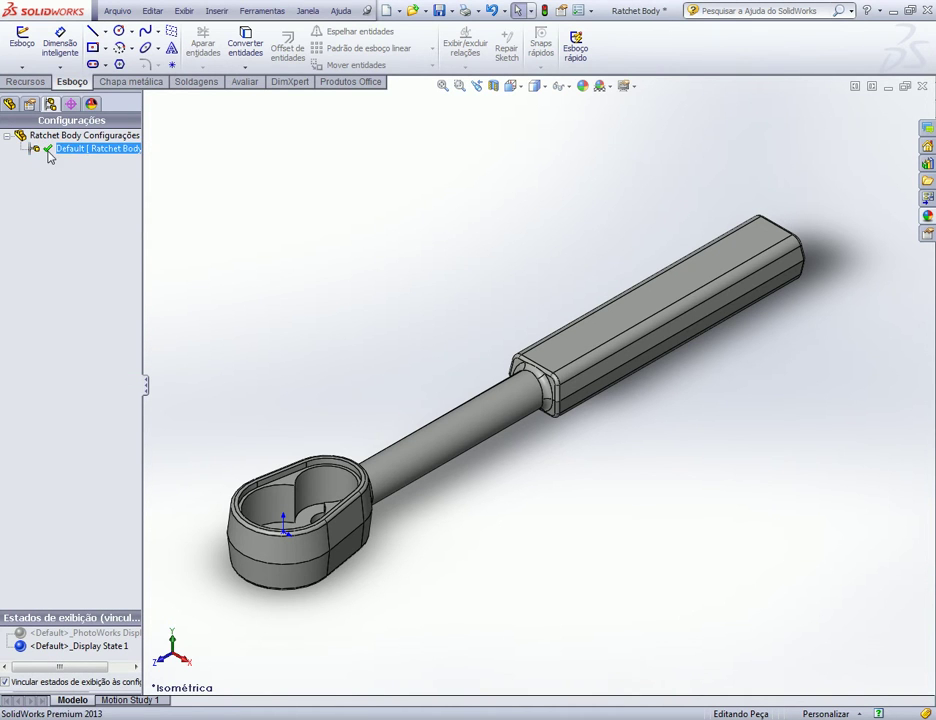
click(9, 104)
click(51, 189)
click(350, 284)
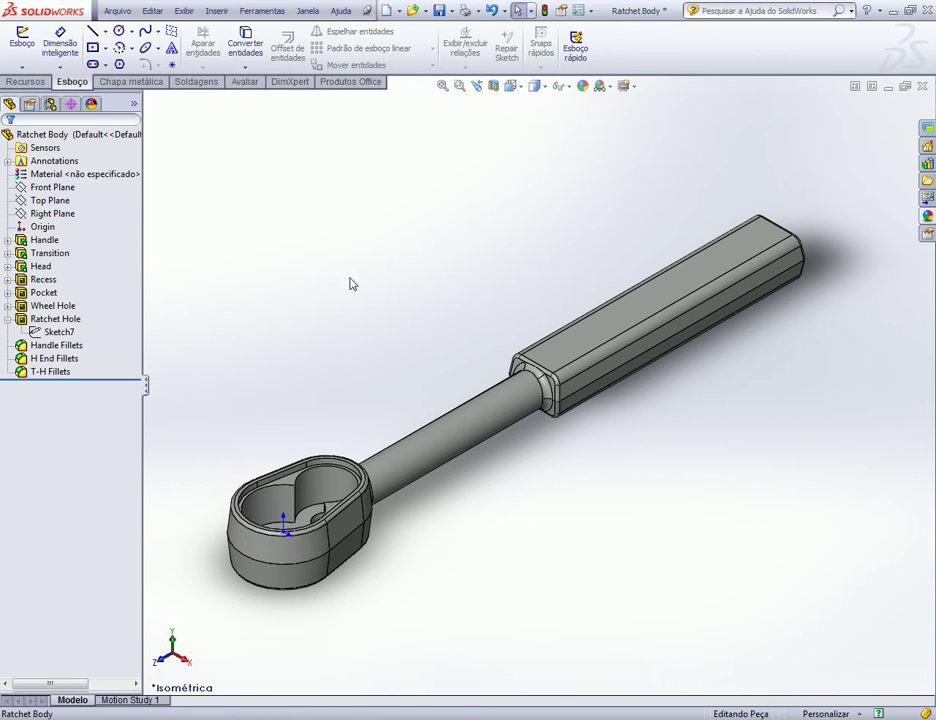
click(44, 240)
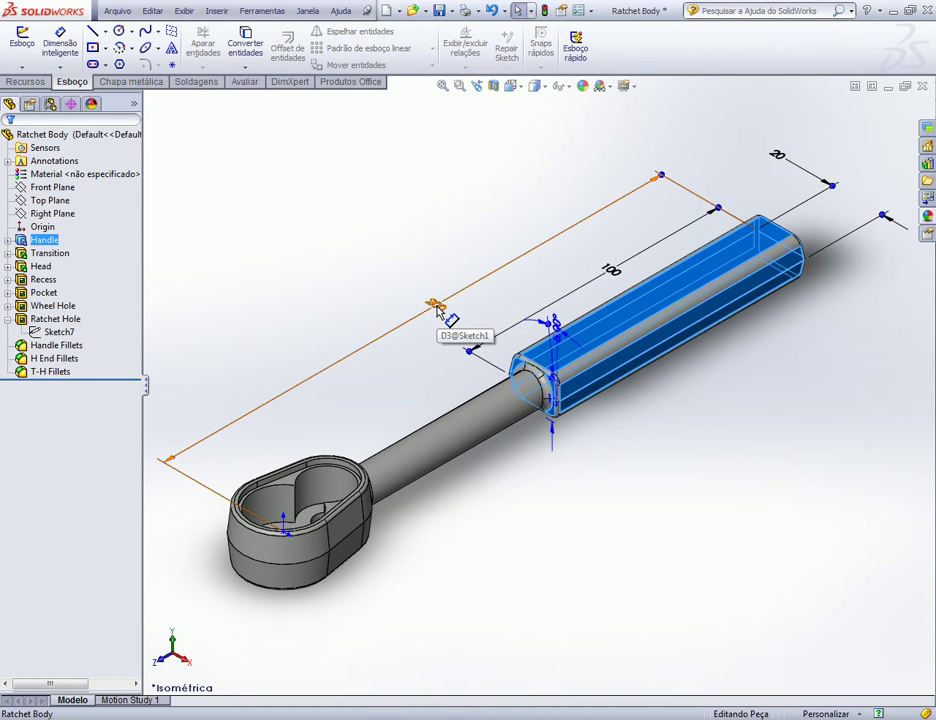
click(355, 258)
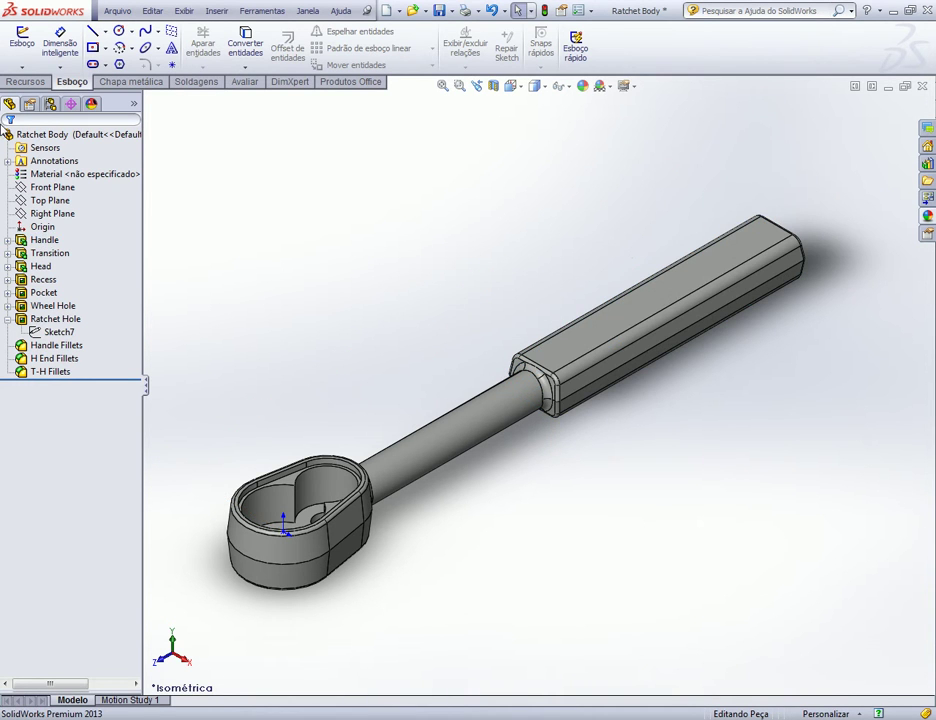
Add a new configuration named Config 220 to the Ratchet Body part.
click(50, 104)
right_click(35, 136)
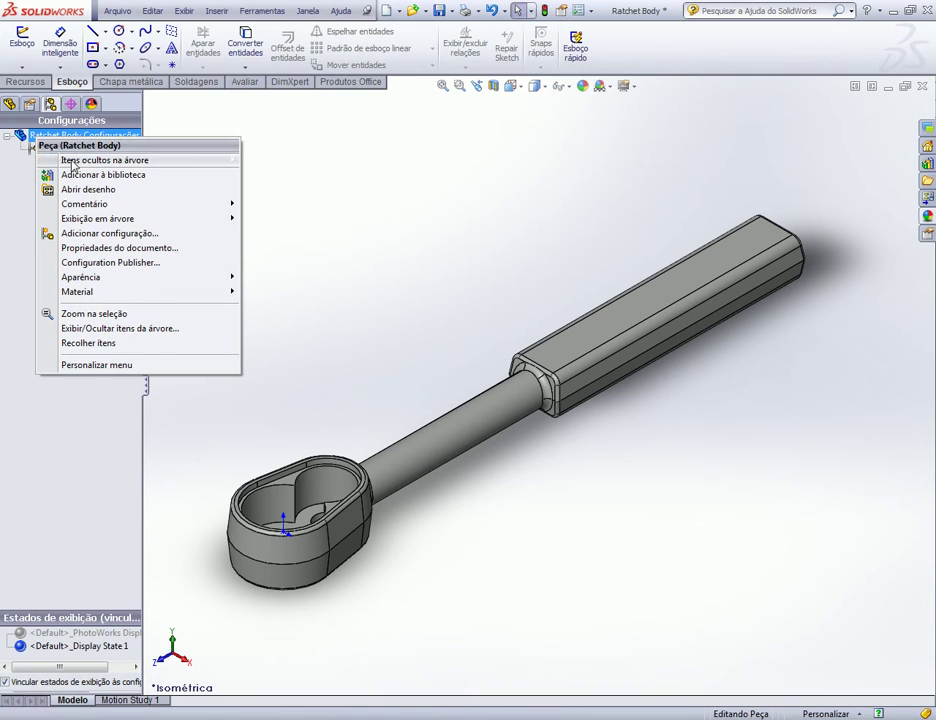
click(80, 233)
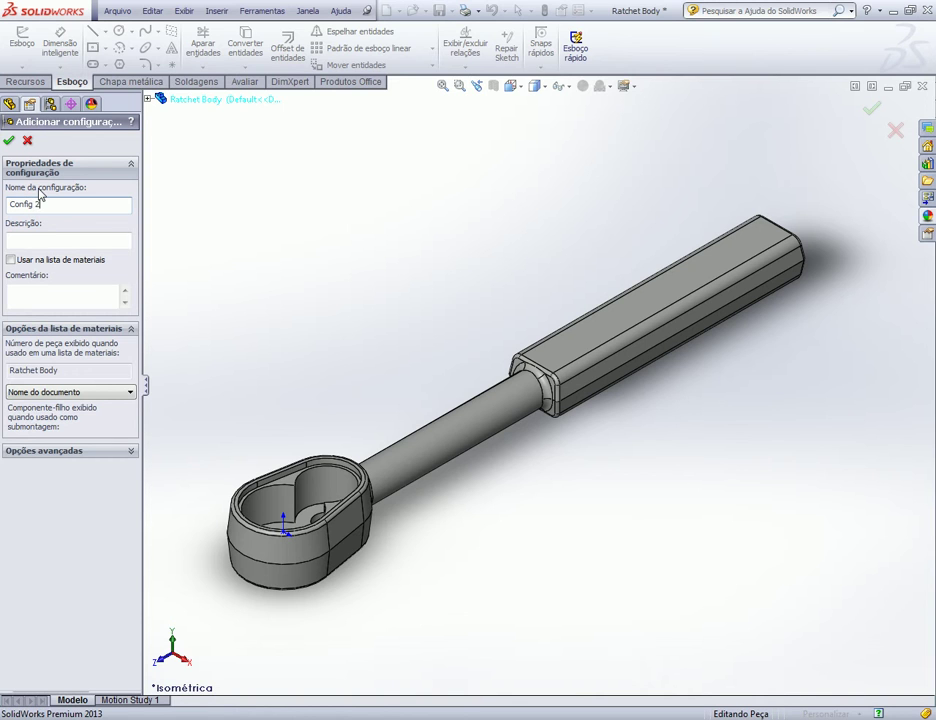
click(9, 140)
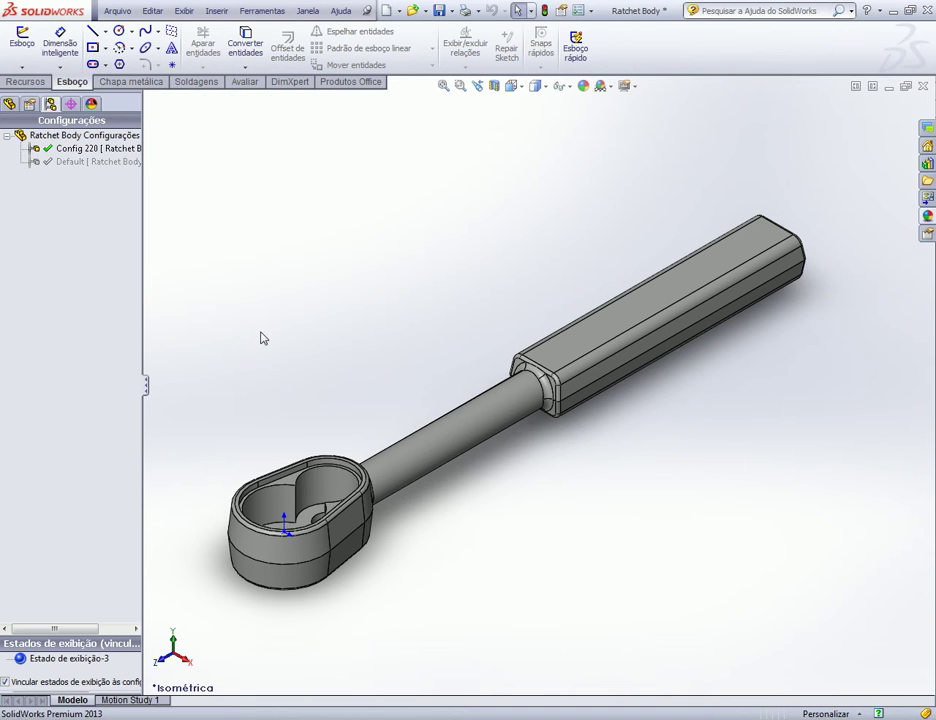
Activate the Default configuration to compare the model, and switch back to Config 220.
click(67, 164)
double_click(70, 164)
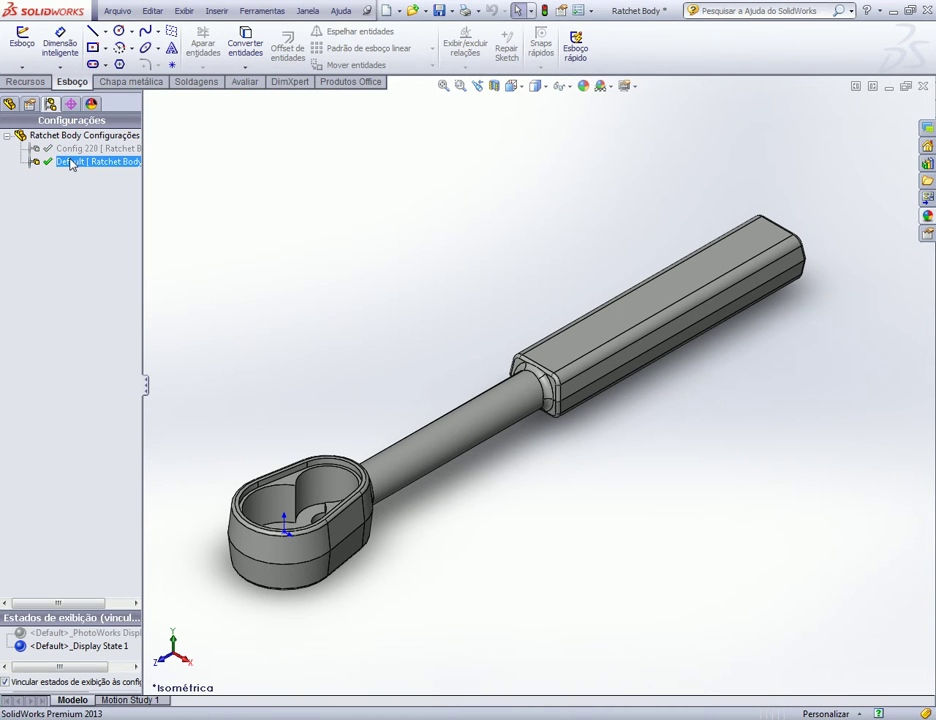
click(560, 277)
double_click(65, 150)
Review the Default configuration's properties without changing them and make Config 220 active again.
click(67, 163)
right_click(67, 163)
click(120, 169)
right_click(50, 163)
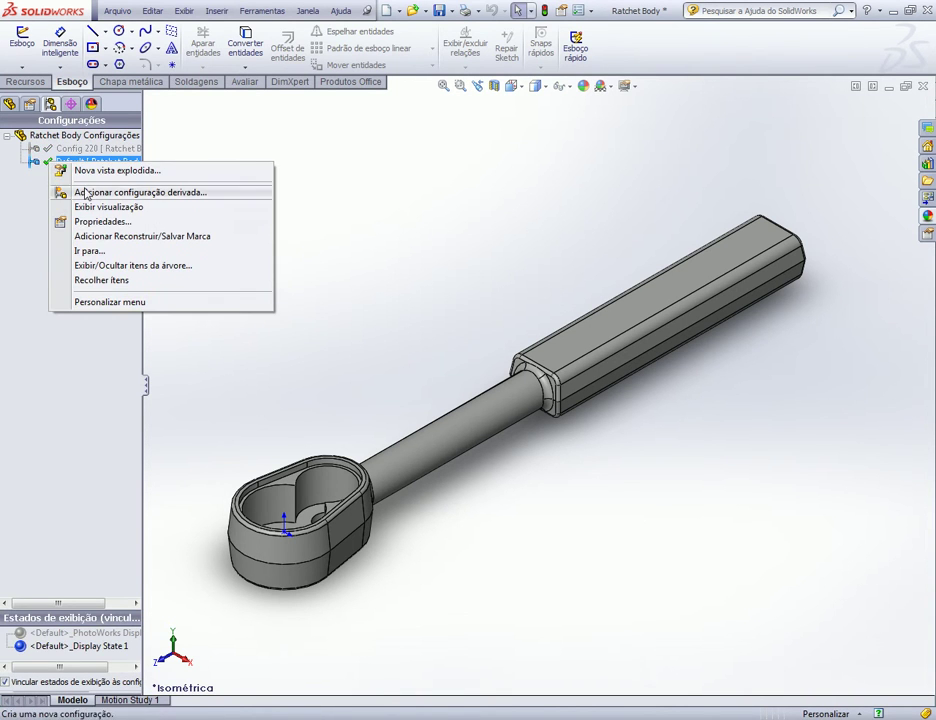
click(60, 221)
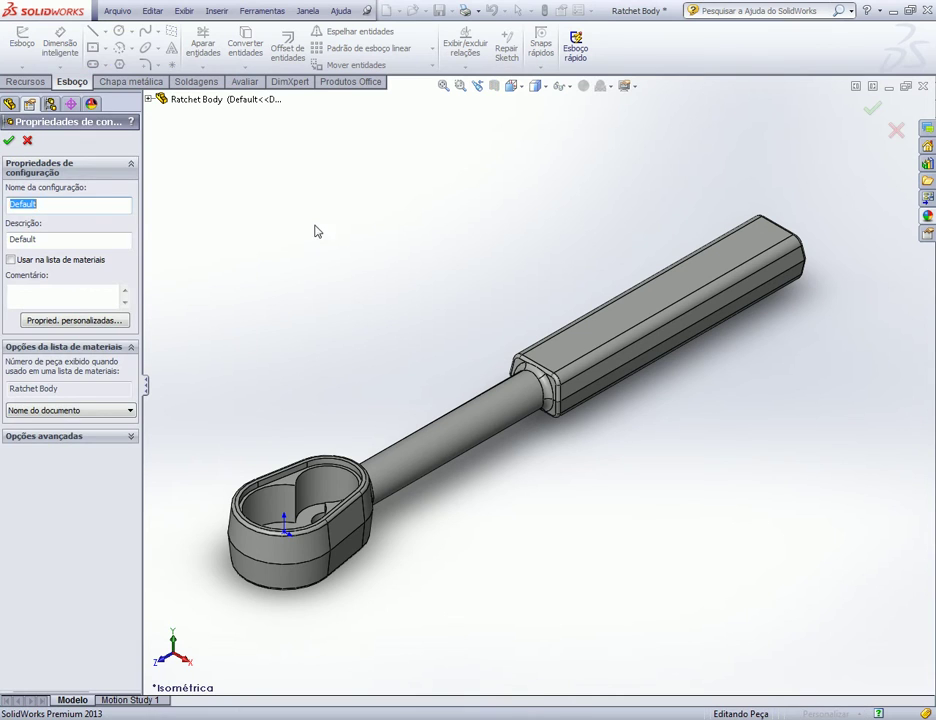
click(28, 141)
double_click(43, 149)
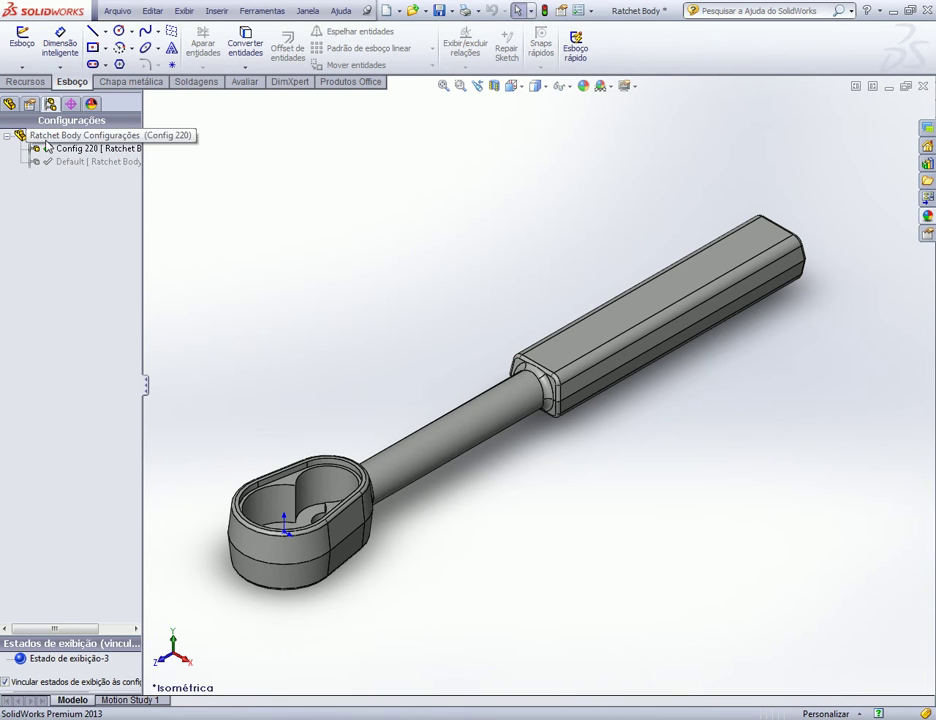
Check the properties of Config 220, including its advanced options, and accept them as they are.
click(9, 104)
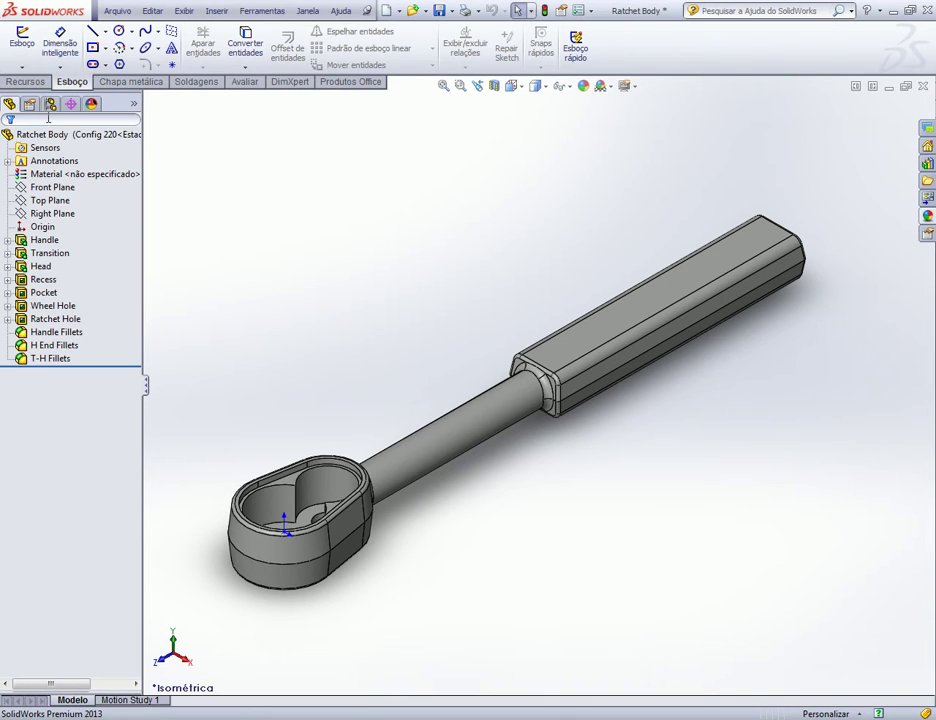
click(50, 104)
right_click(50, 148)
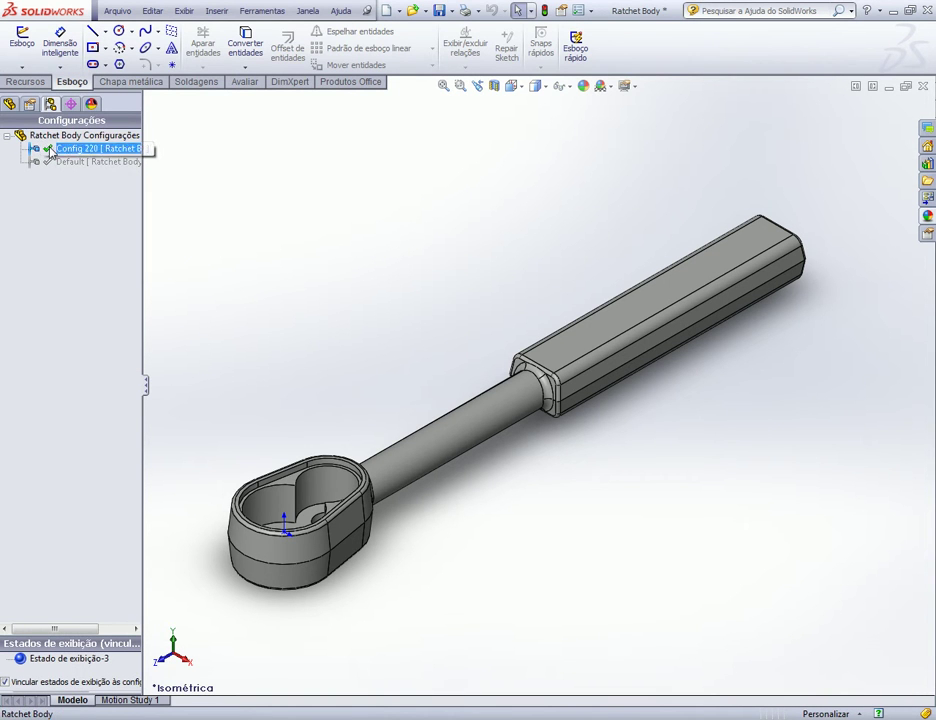
click(97, 207)
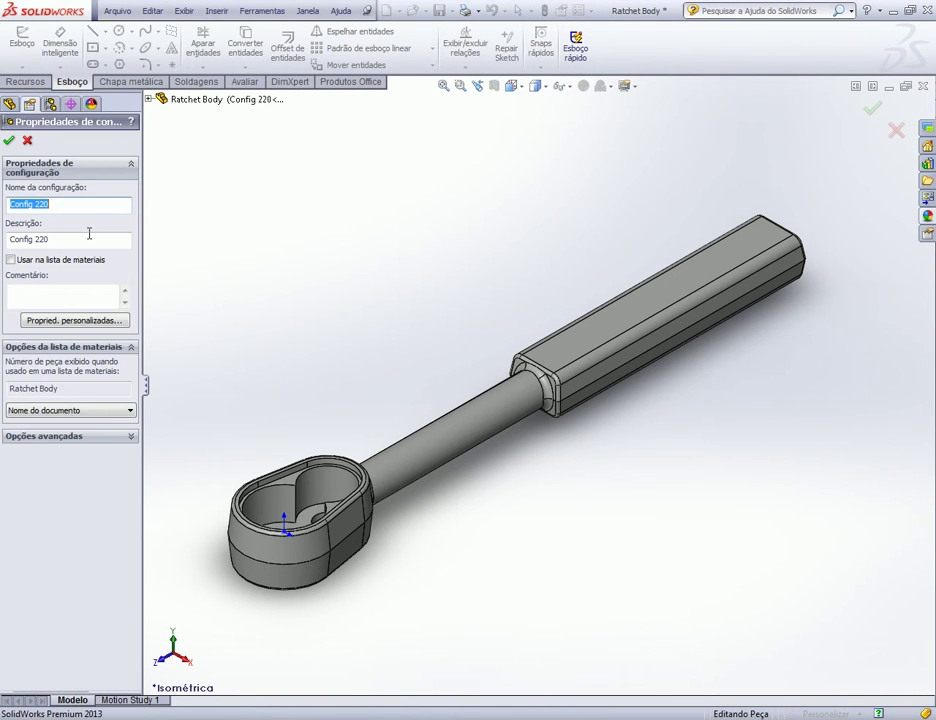
click(130, 439)
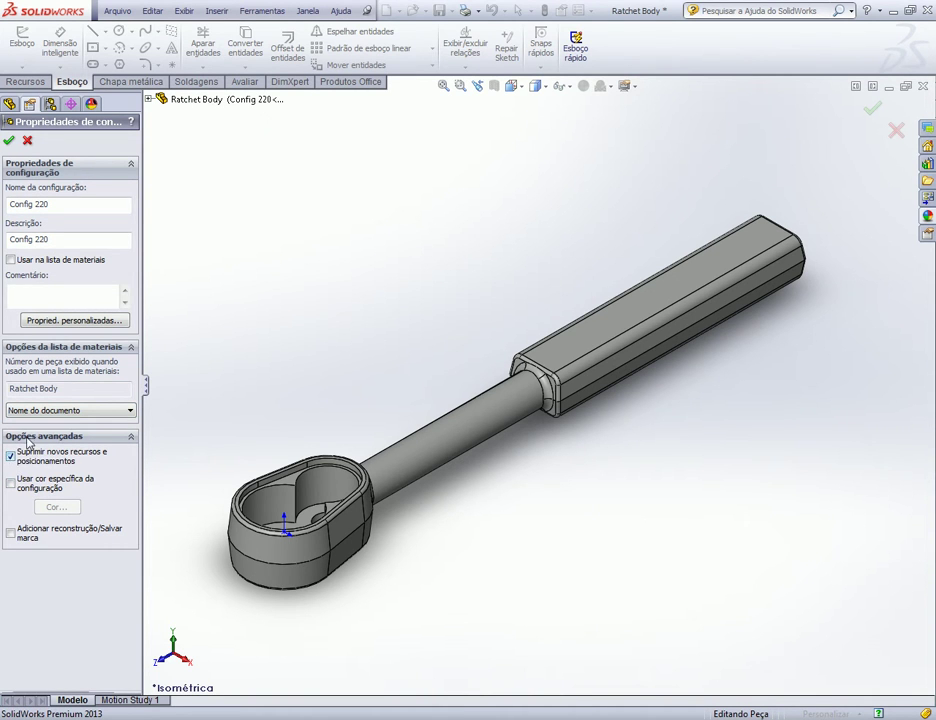
click(9, 140)
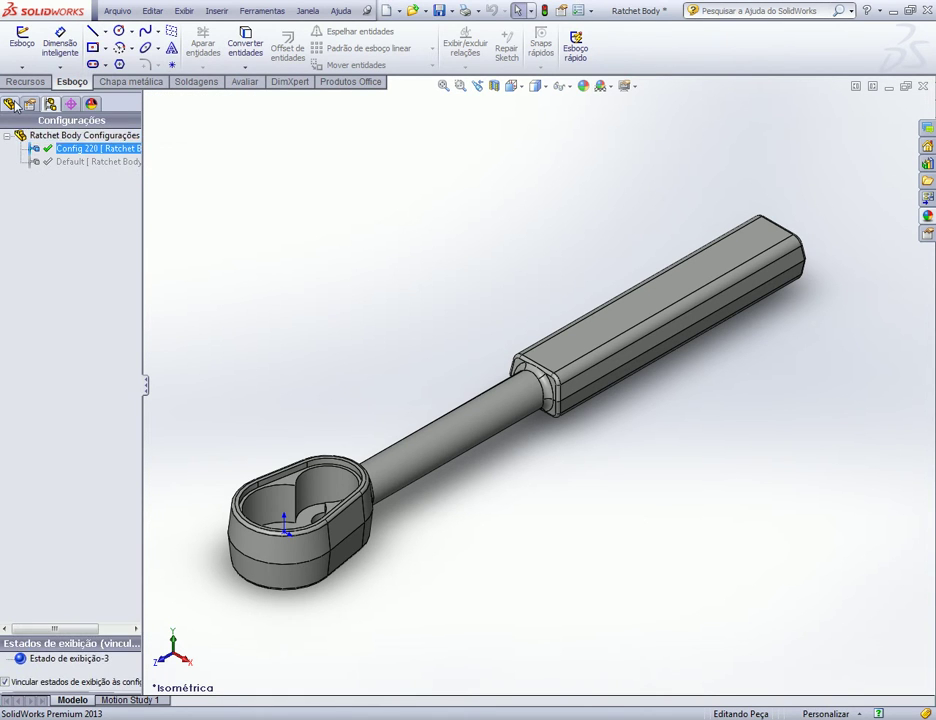
With Config 220 active, set the Handle's distance from the head origin to its far end to 220 mm and rebuild the part.
click(9, 104)
click(36, 265)
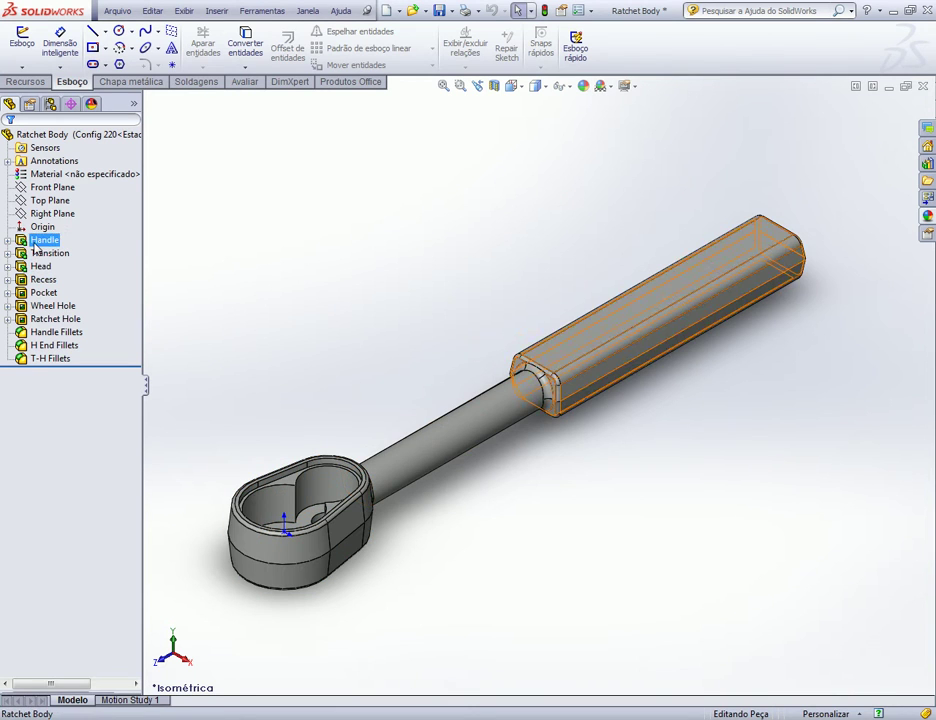
click(44, 240)
double_click(436, 308)
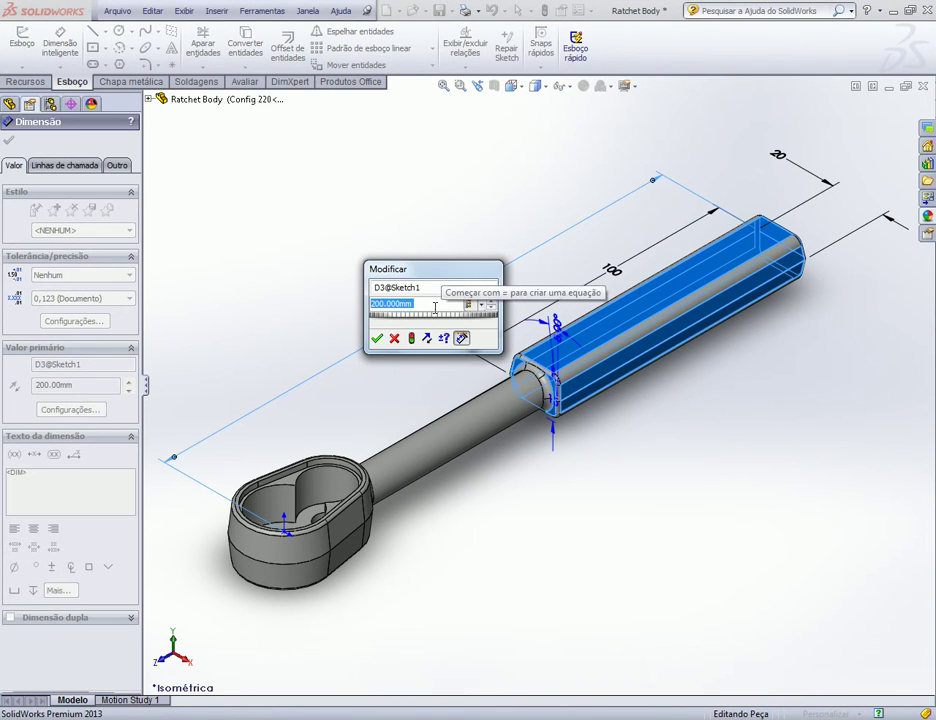
text(200)
key(Return)
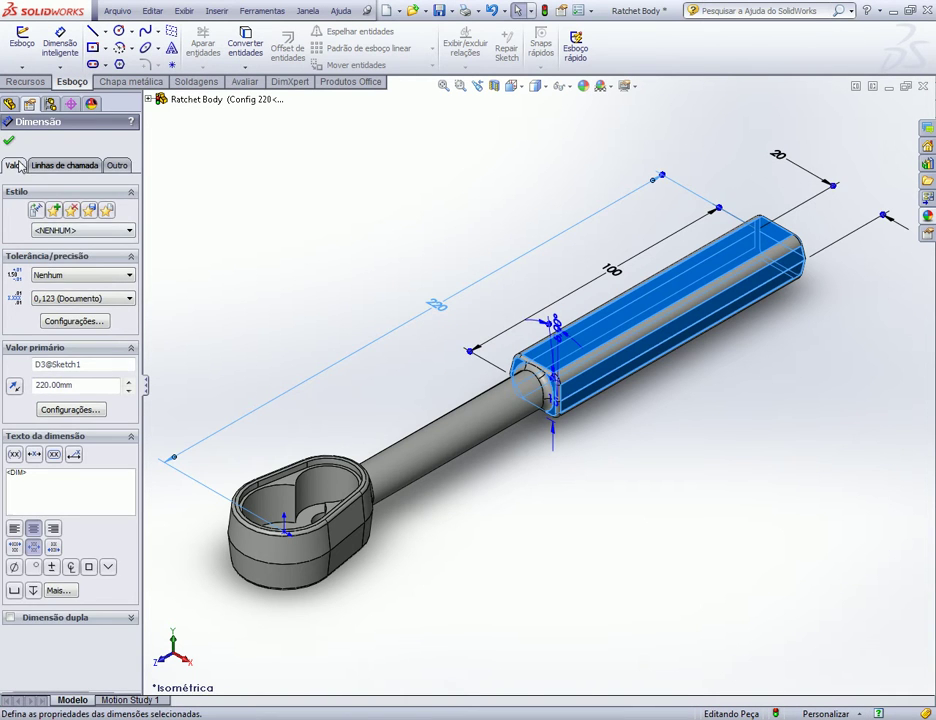
click(242, 162)
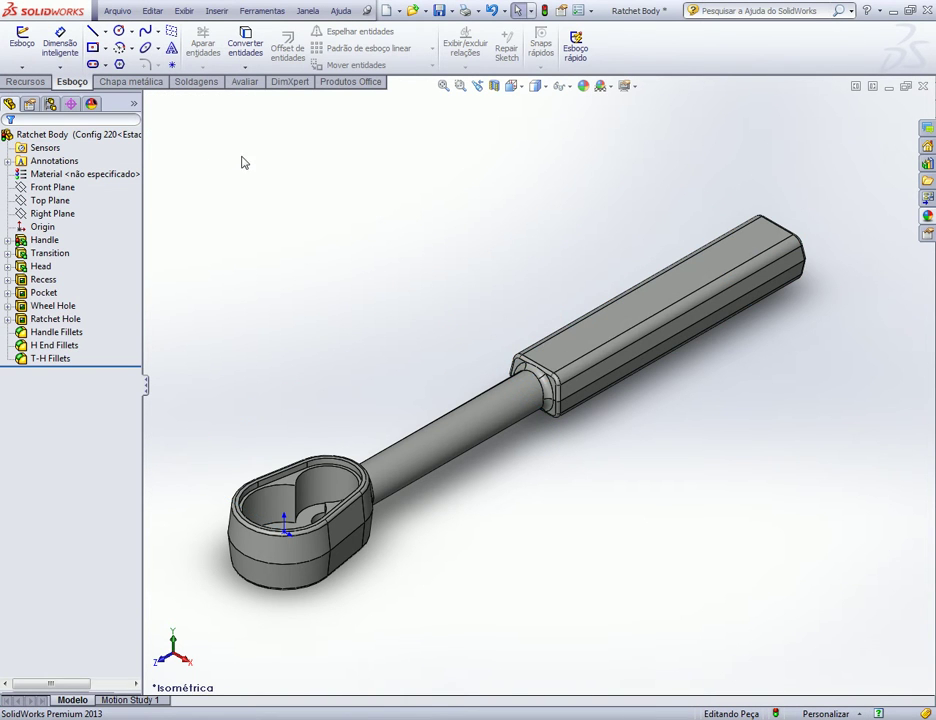
click(546, 12)
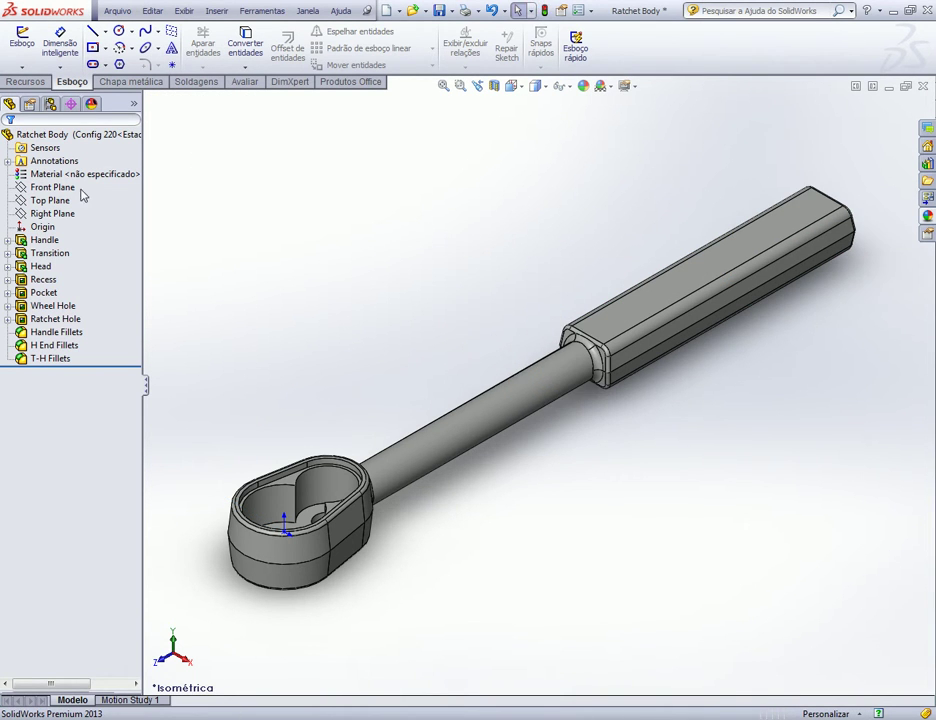
Switch repeatedly between Default and Config 220 to compare their handle lengths, ending with Default active.
click(50, 104)
double_click(58, 162)
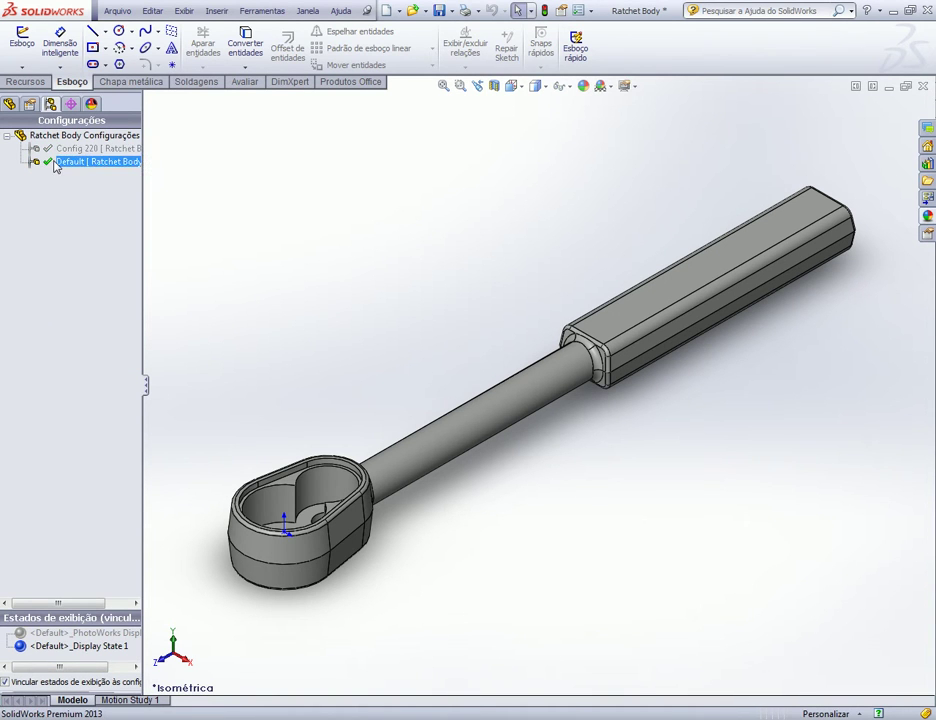
double_click(63, 150)
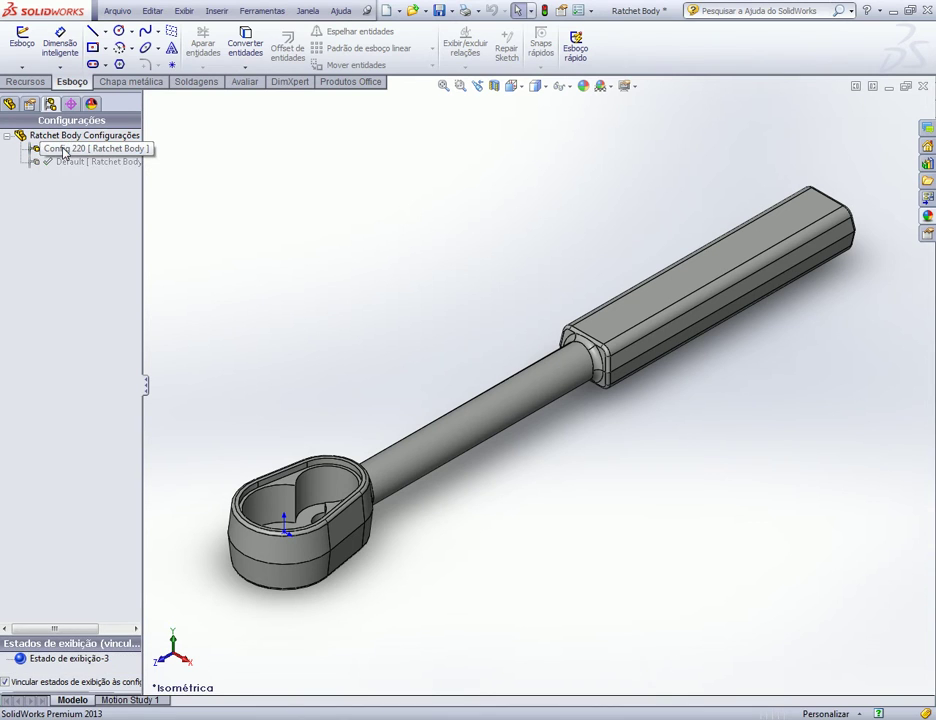
double_click(70, 161)
click(60, 162)
click(70, 148)
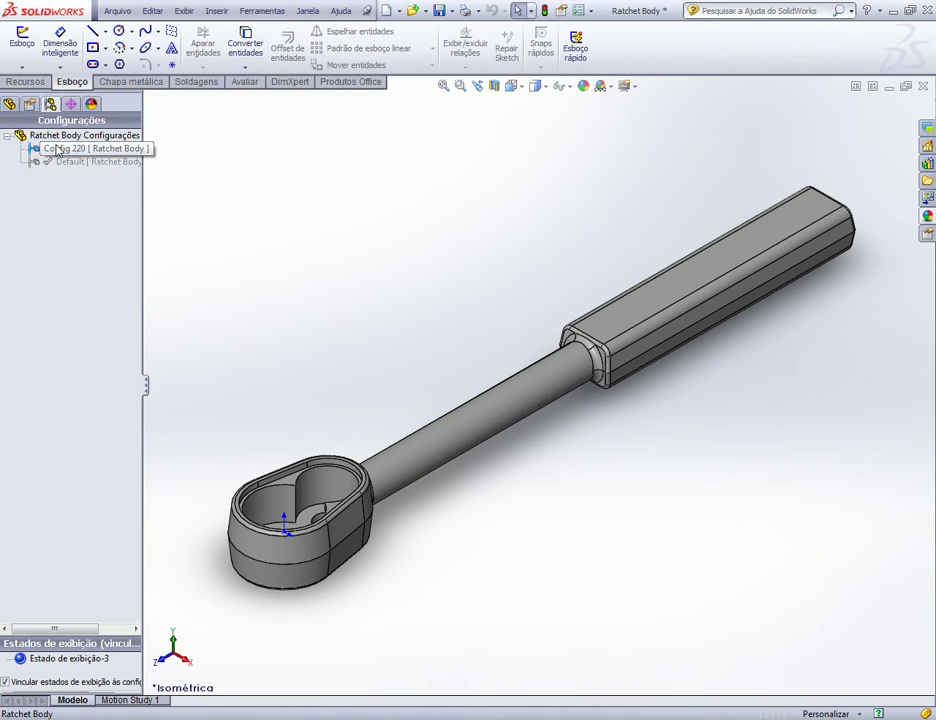
right_click(62, 148)
click(41, 164)
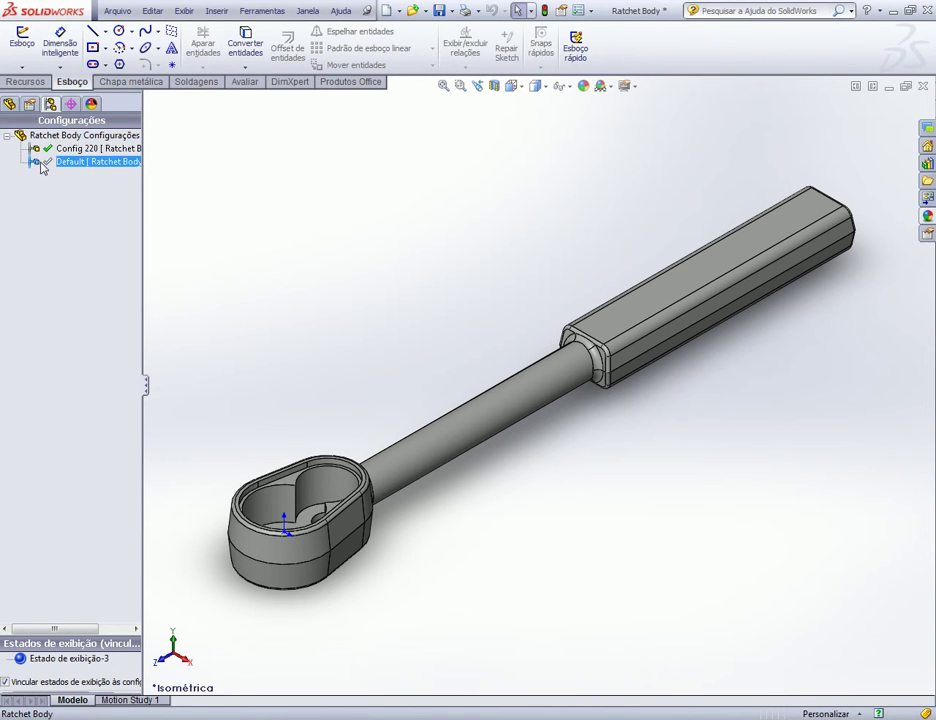
double_click(41, 164)
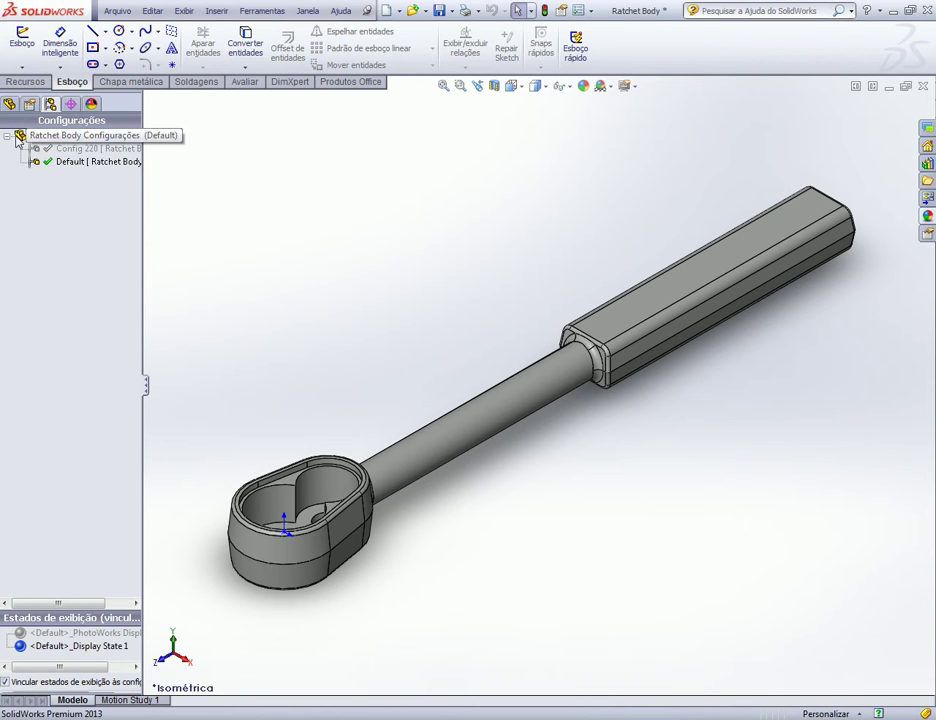
Display the Handle feature's dimensions in the Default configuration to check its overall length.
click(9, 104)
click(44, 242)
double_click(44, 244)
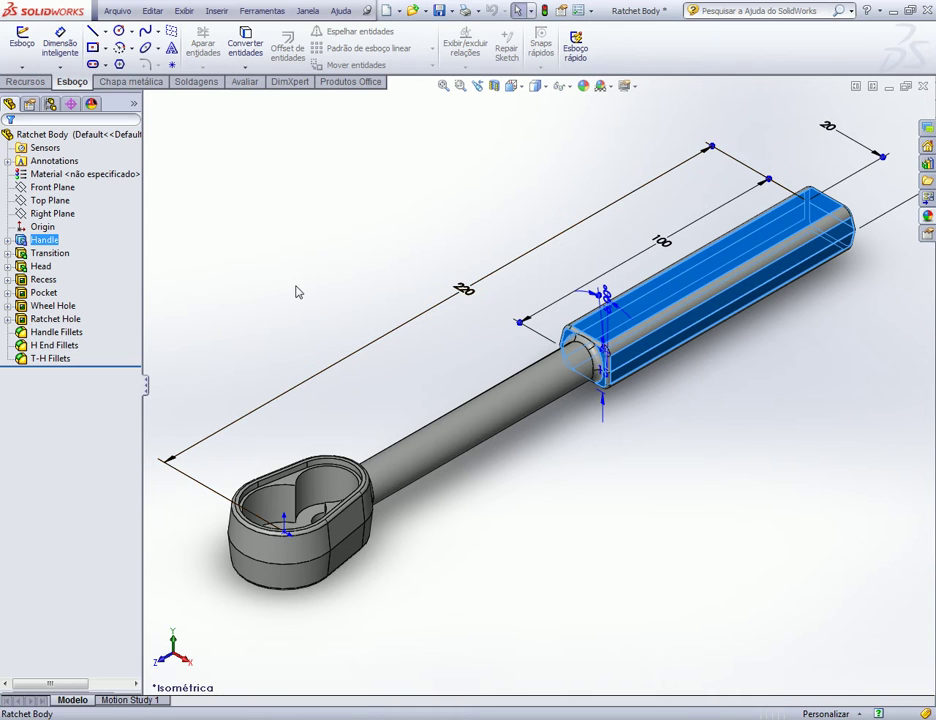
In Config 220's properties, use the configuration name as the bill-of-materials part number and turn off the suppress features option (Omitir recursos).
click(50, 104)
right_click(44, 140)
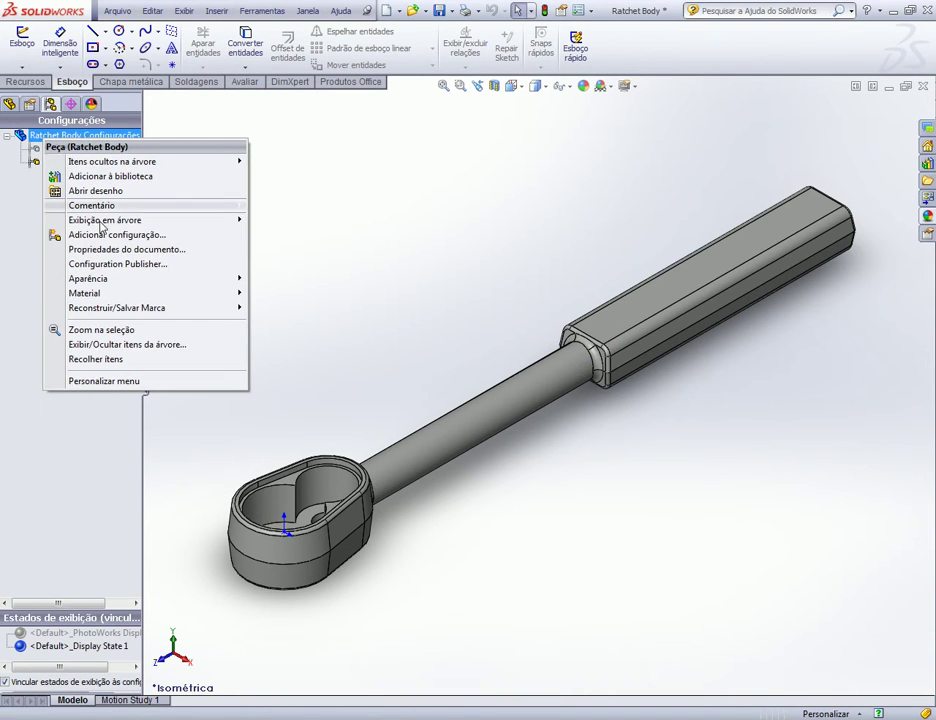
mouse_move(110, 287)
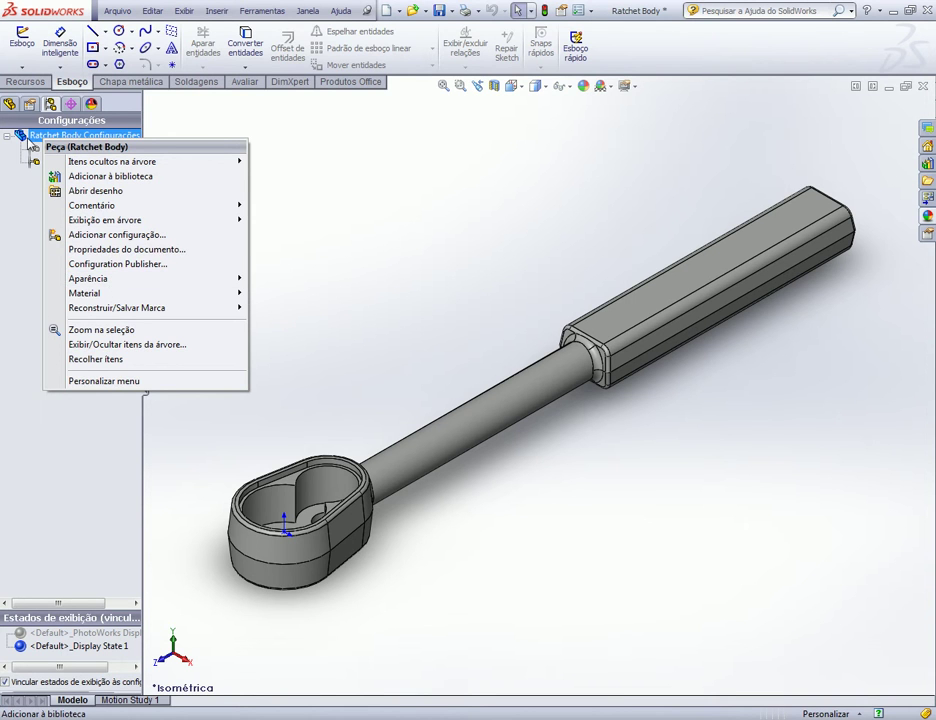
right_click(40, 160)
right_click(40, 146)
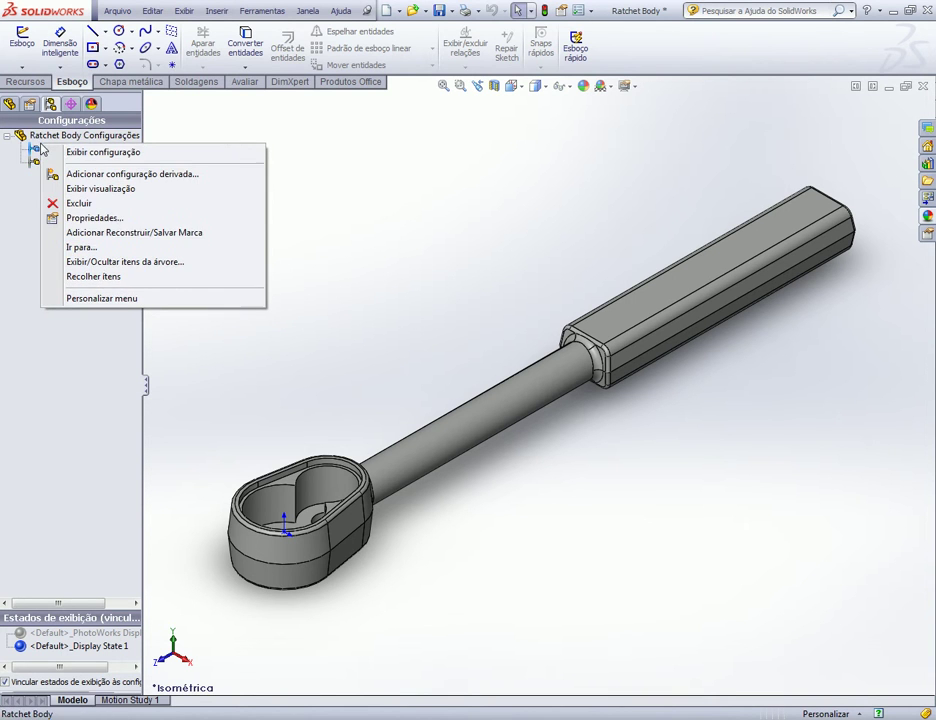
click(88, 220)
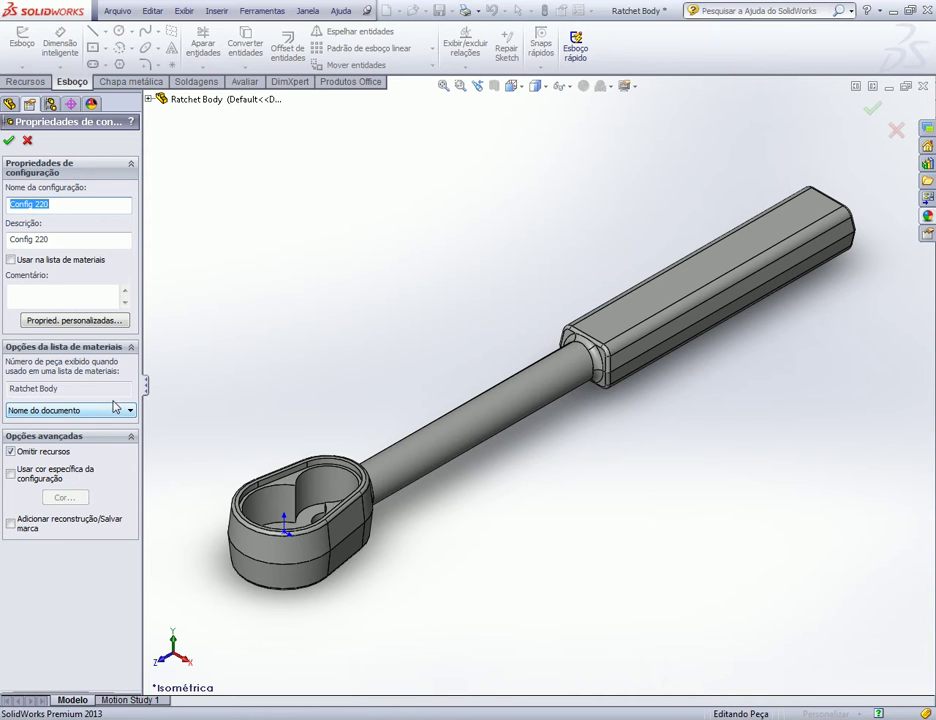
click(68, 410)
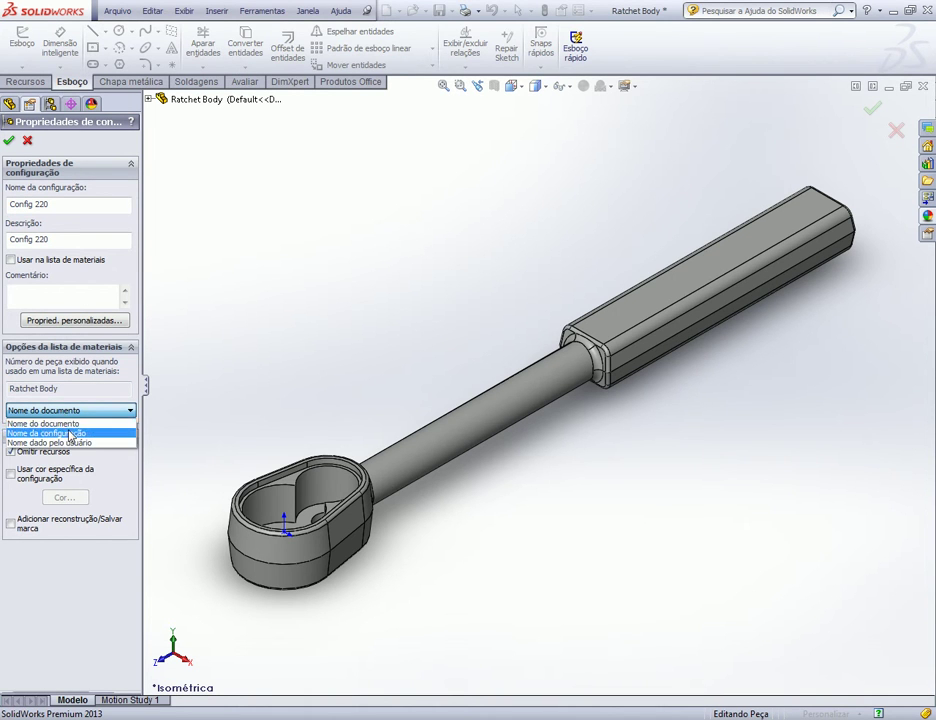
click(56, 433)
click(68, 411)
click(53, 434)
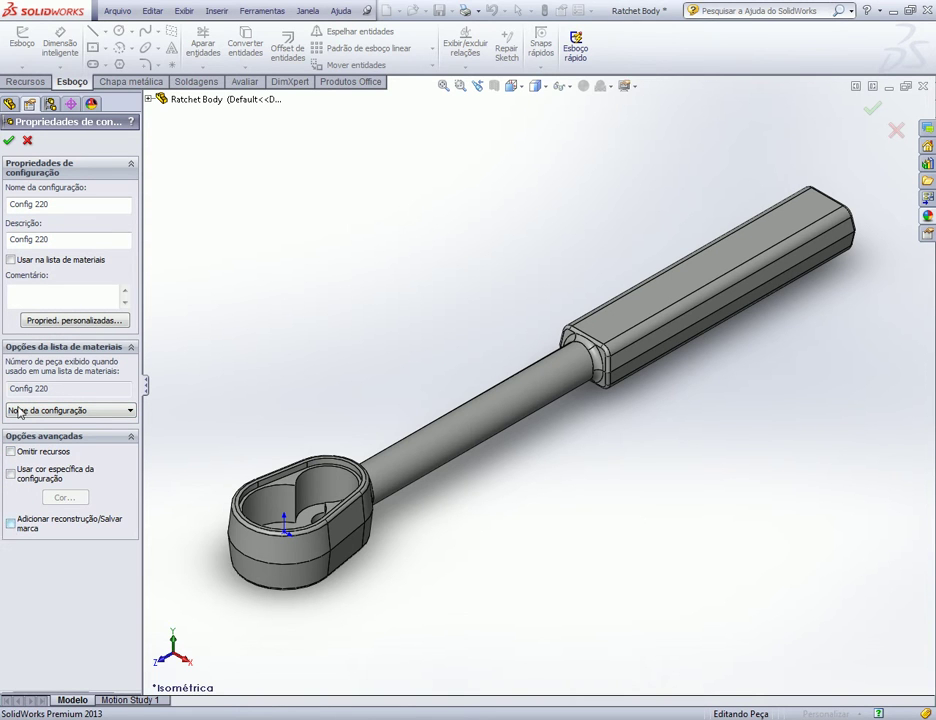
click(9, 140)
Turn off the suppress features option (Omitir recursos) in the Default configuration's properties.
right_click(40, 162)
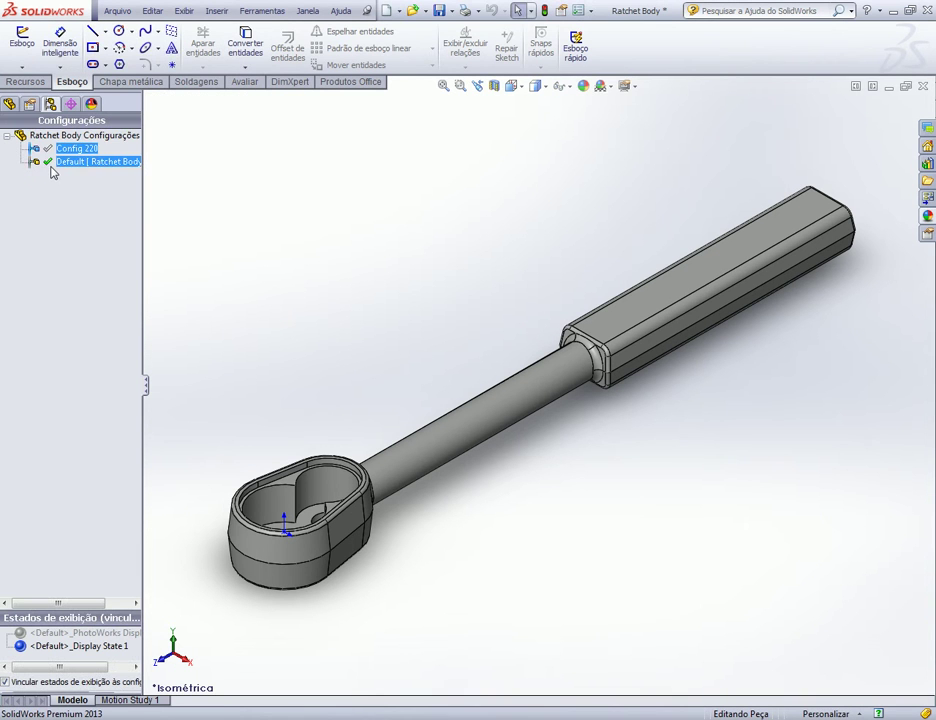
click(86, 229)
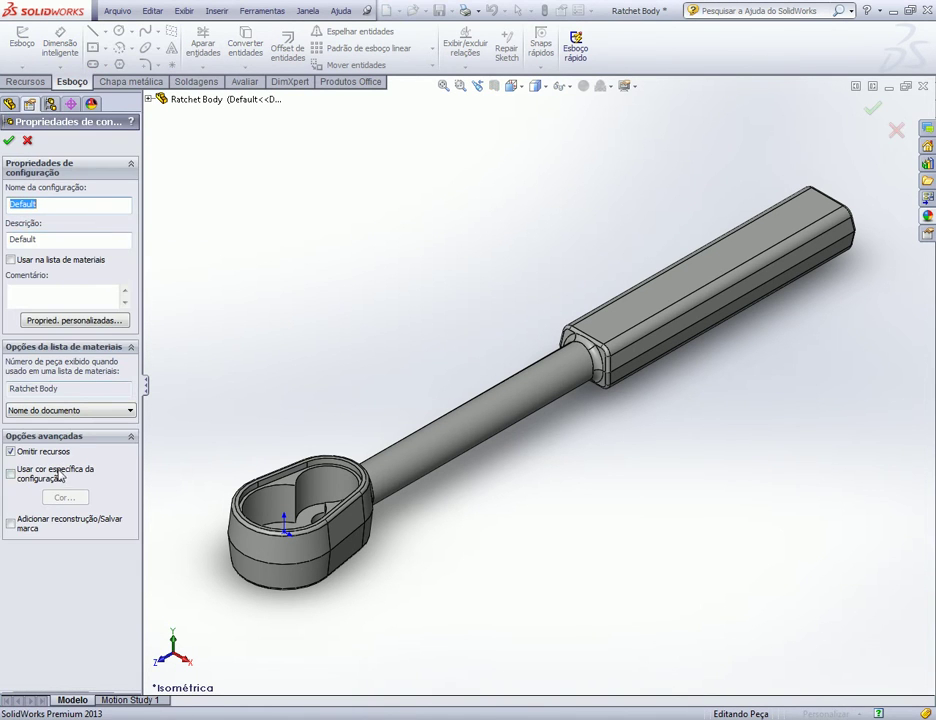
click(11, 451)
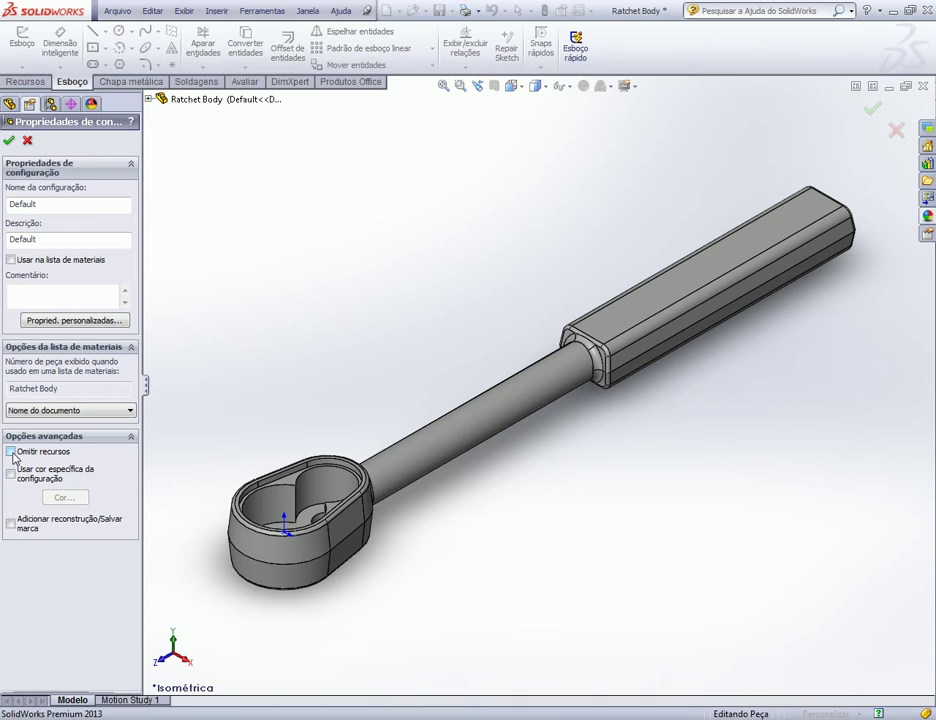
click(9, 142)
Switch between the configurations again and display the Handle's dimensions with Config 220 active.
double_click(56, 149)
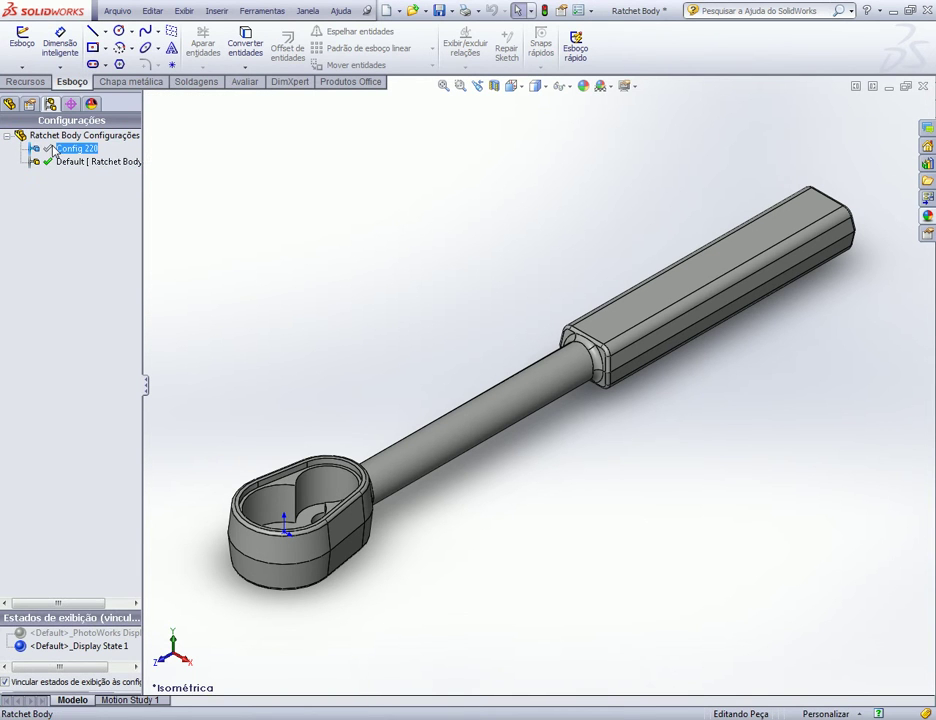
double_click(70, 161)
click(9, 104)
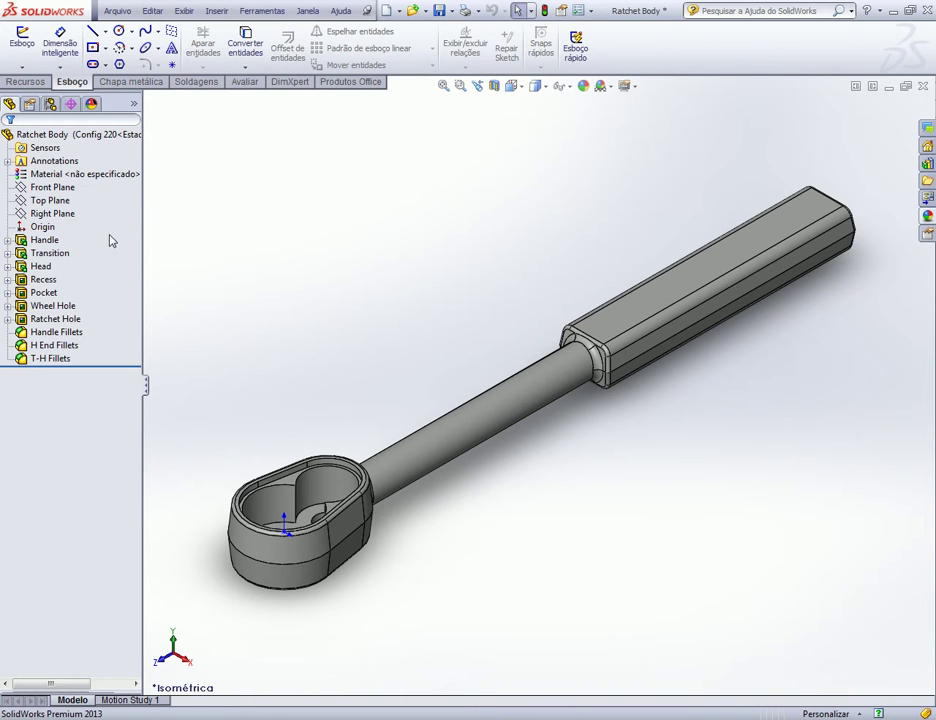
click(35, 240)
click(451, 295)
click(44, 240)
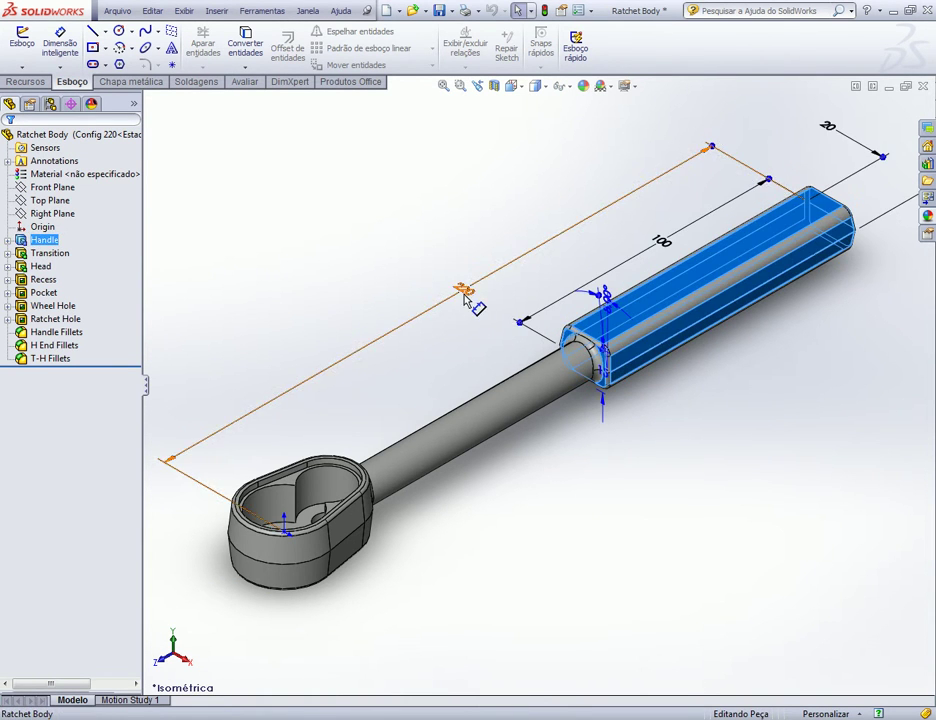
Set the Handle's overall length (D3@Sketch1) to 200 mm for this configuration only (Esta configuração) in Config 220.
double_click(463, 289)
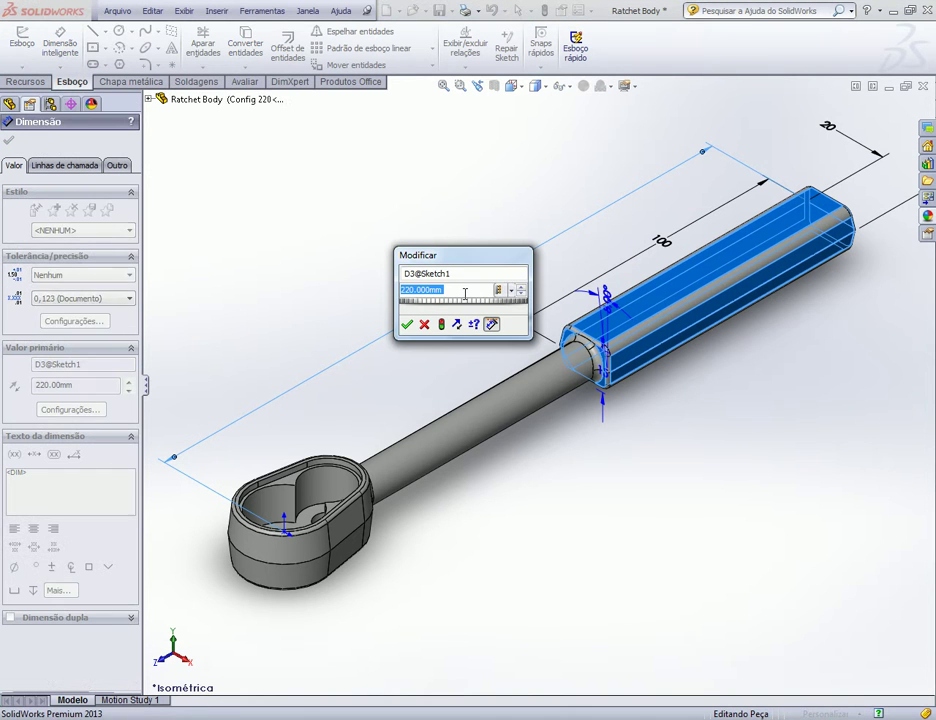
text(200)
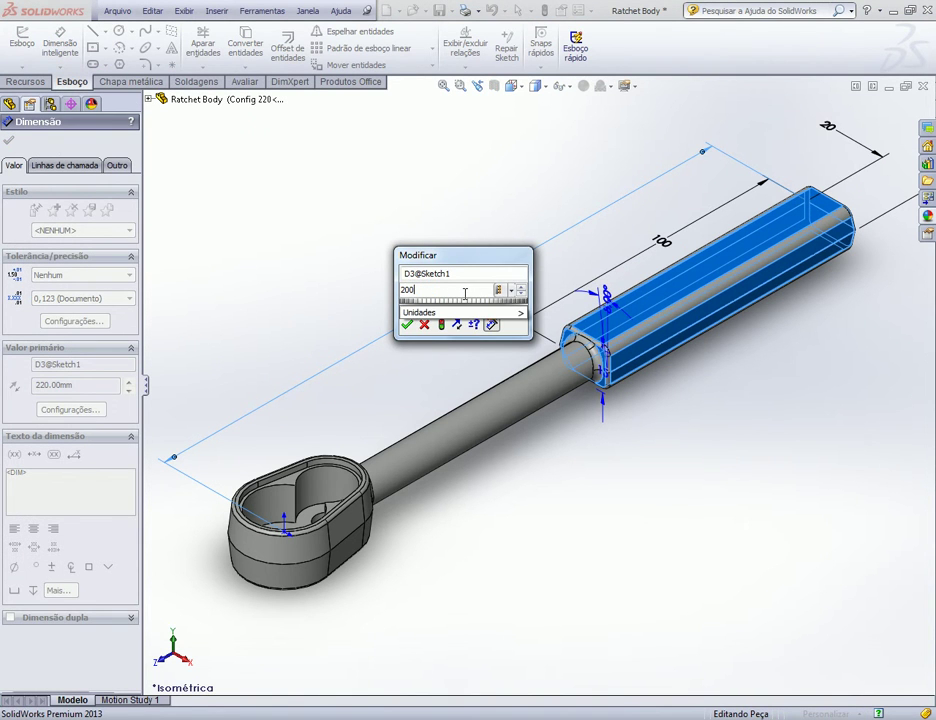
click(510, 290)
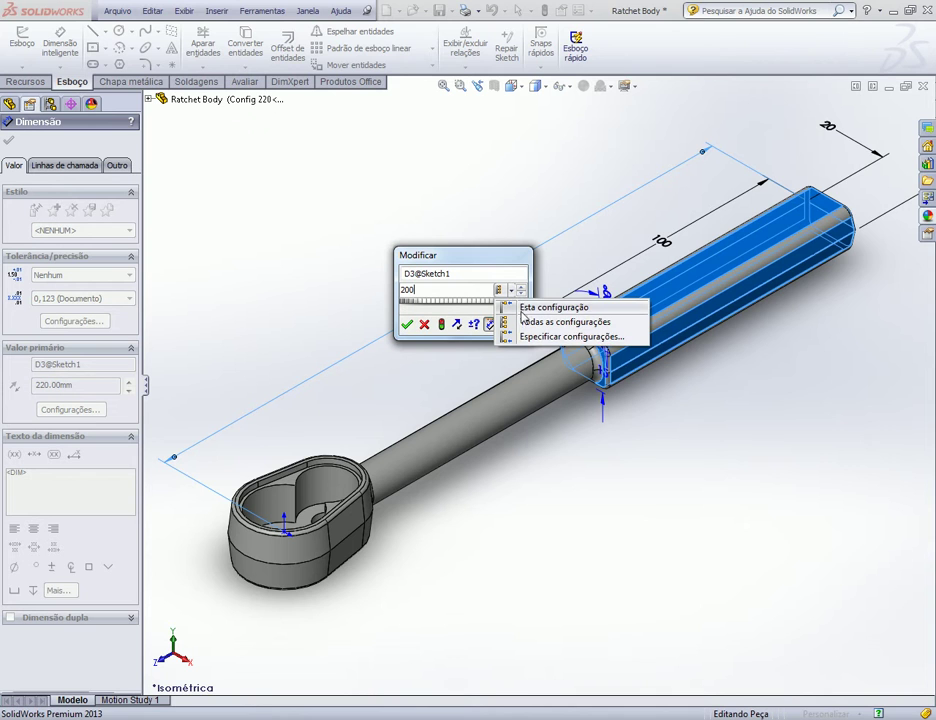
click(529, 309)
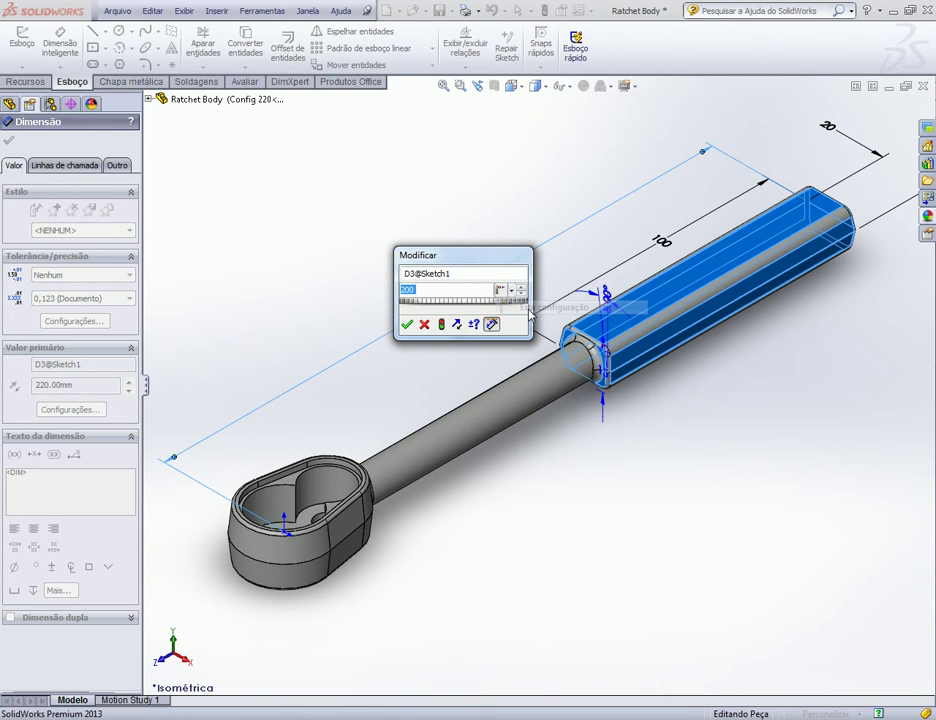
click(409, 323)
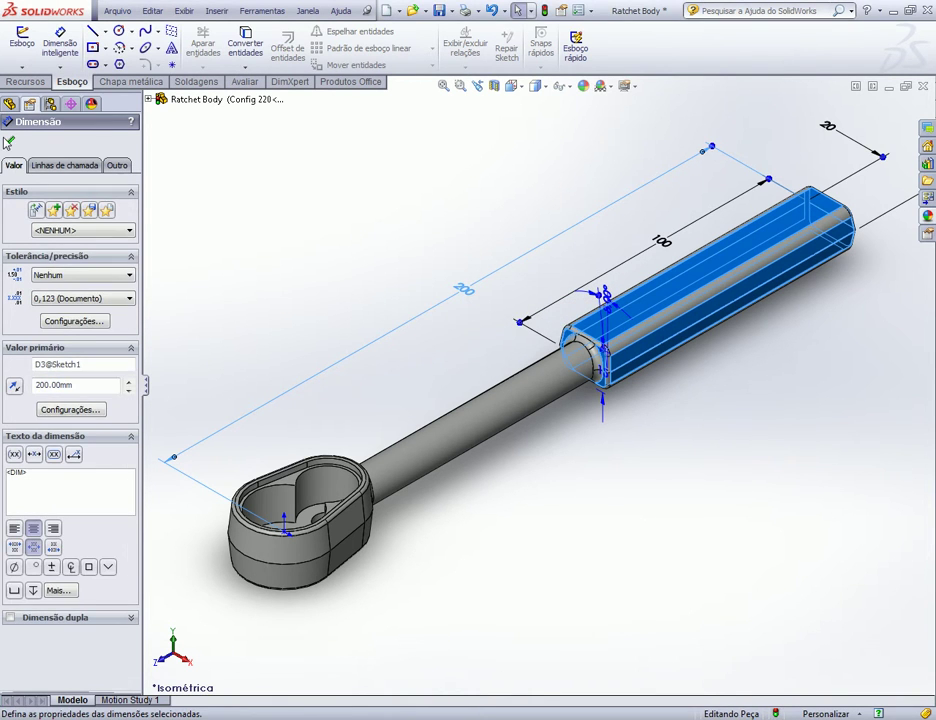
click(9, 142)
Switch between the Default and Config 220 configurations to compare the ratchet body's length.
click(50, 104)
double_click(54, 163)
click(487, 384)
double_click(70, 148)
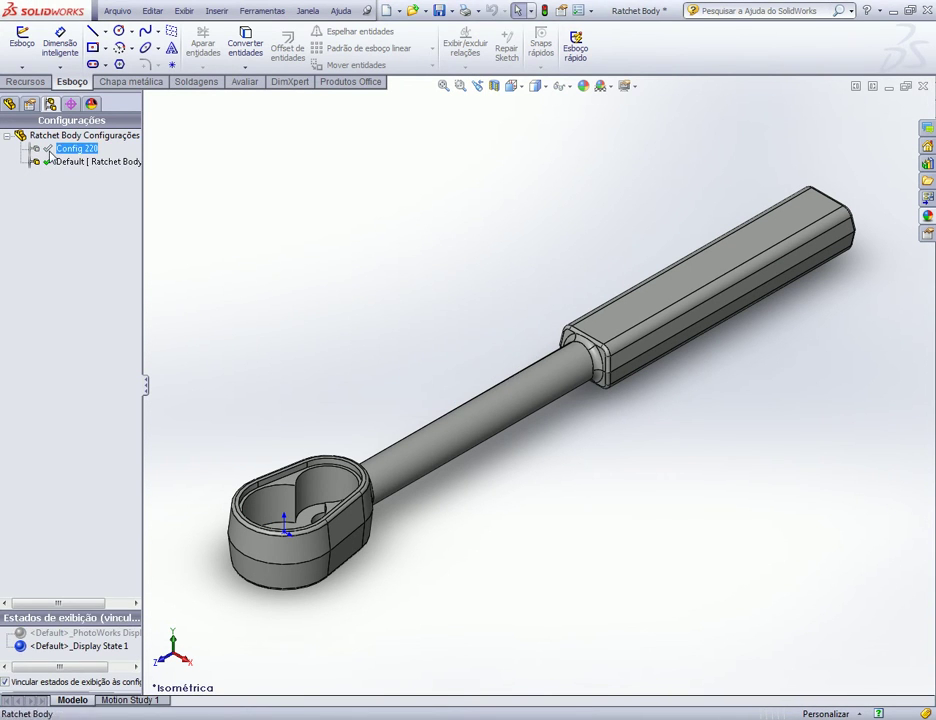
click(489, 383)
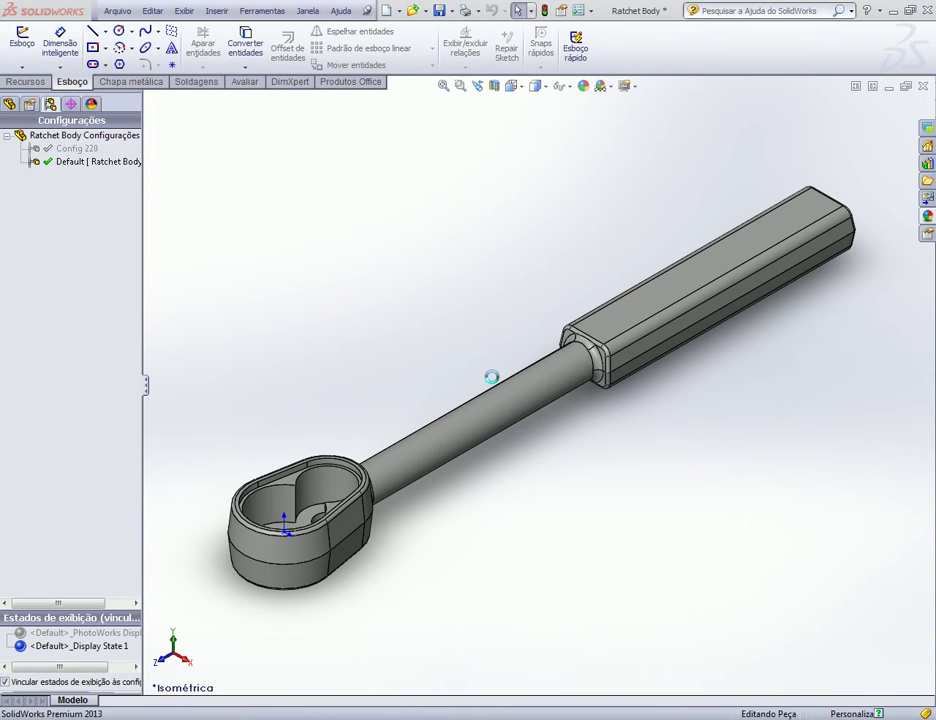
With the Default configuration active, display the Handle feature's dimensions to check its overall length.
double_click(90, 161)
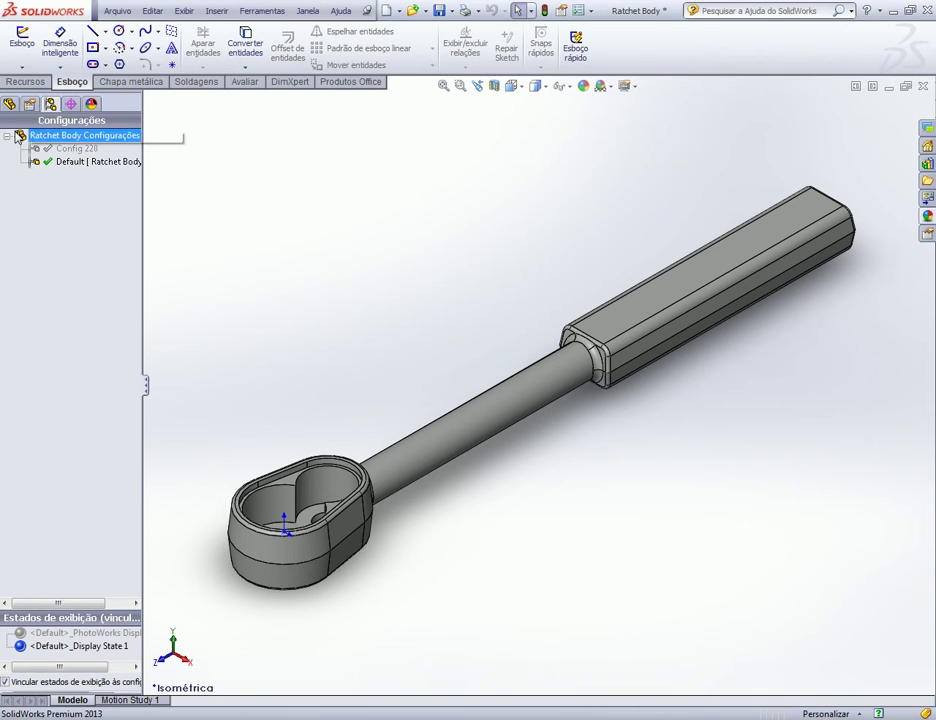
click(10, 104)
click(52, 187)
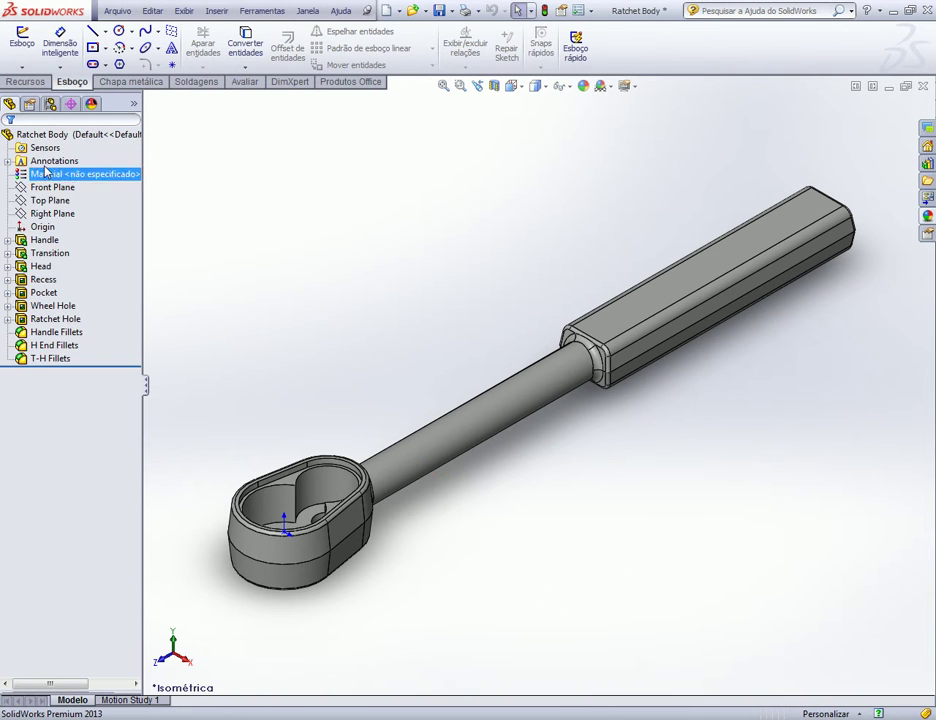
click(44, 240)
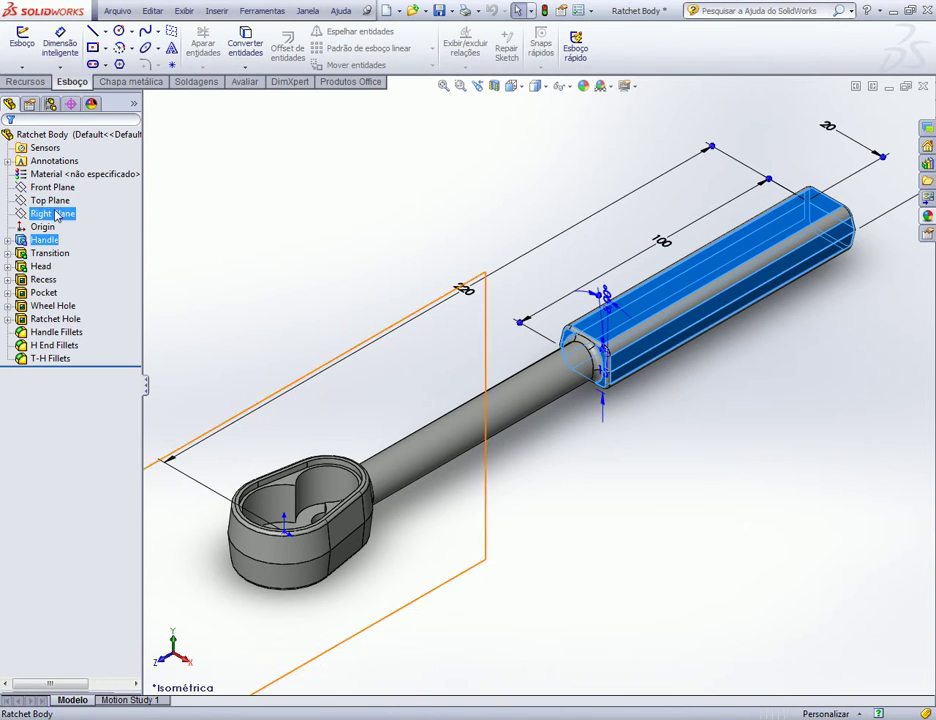
Activate Config 220 and display the Handle feature's dimensions to check its overall length there.
click(50, 104)
click(37, 150)
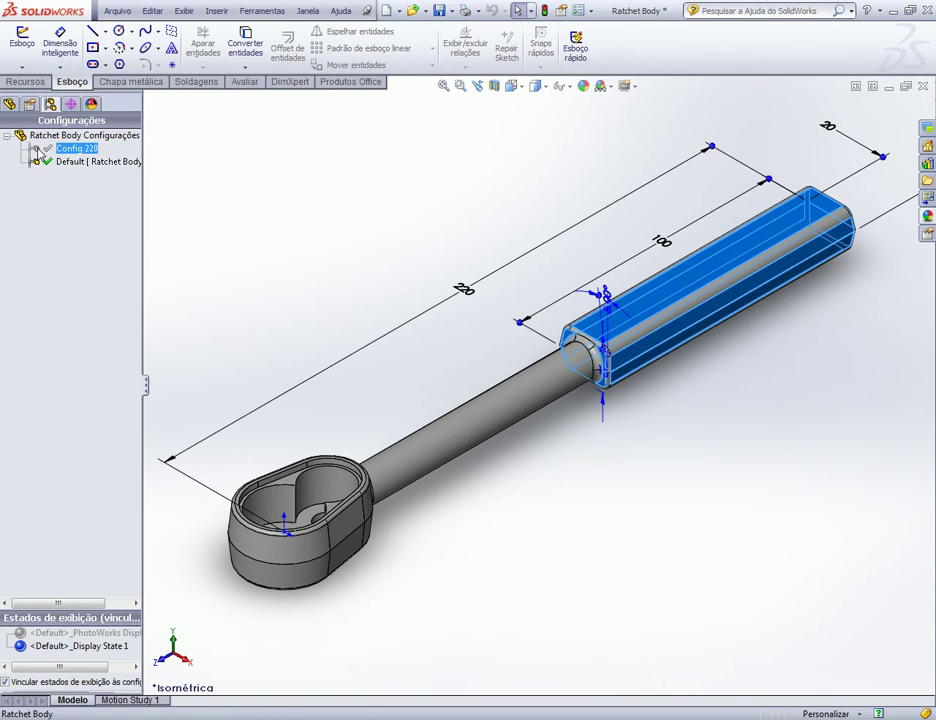
double_click(37, 150)
click(62, 164)
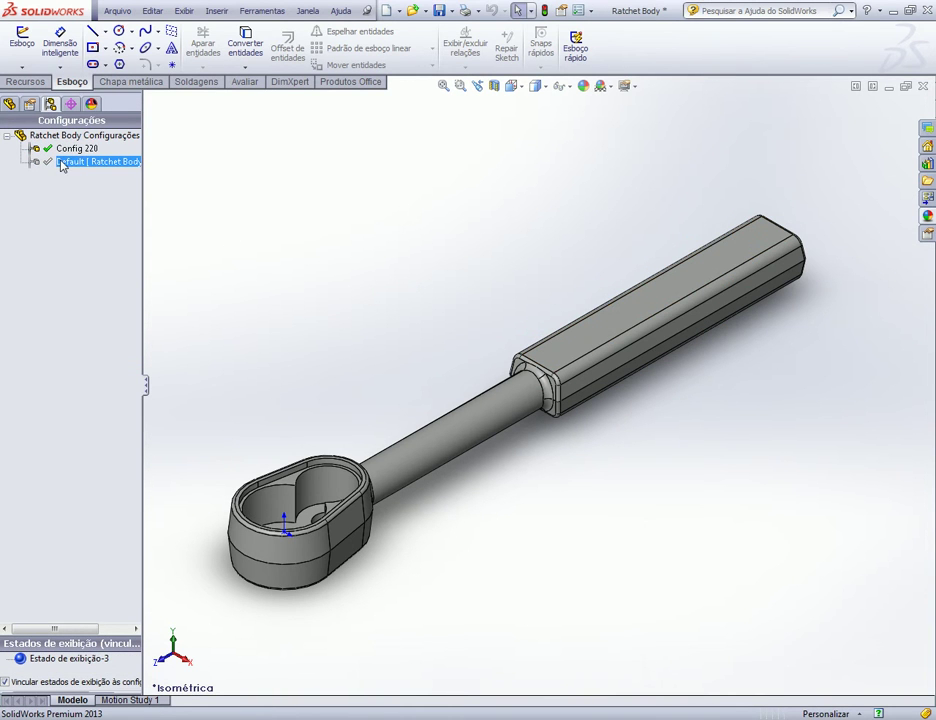
click(9, 104)
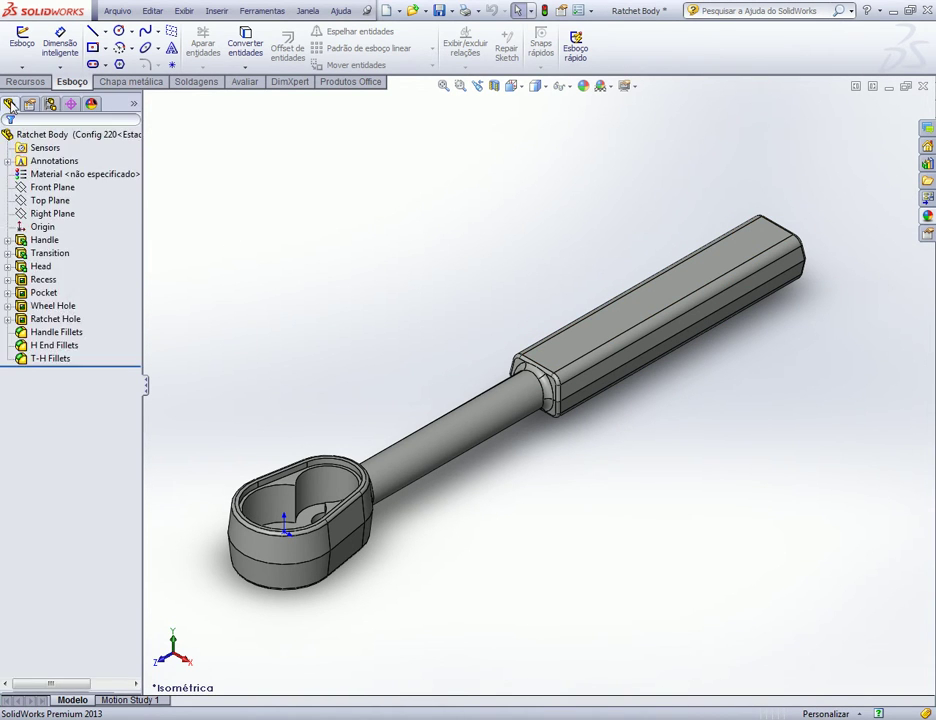
click(36, 242)
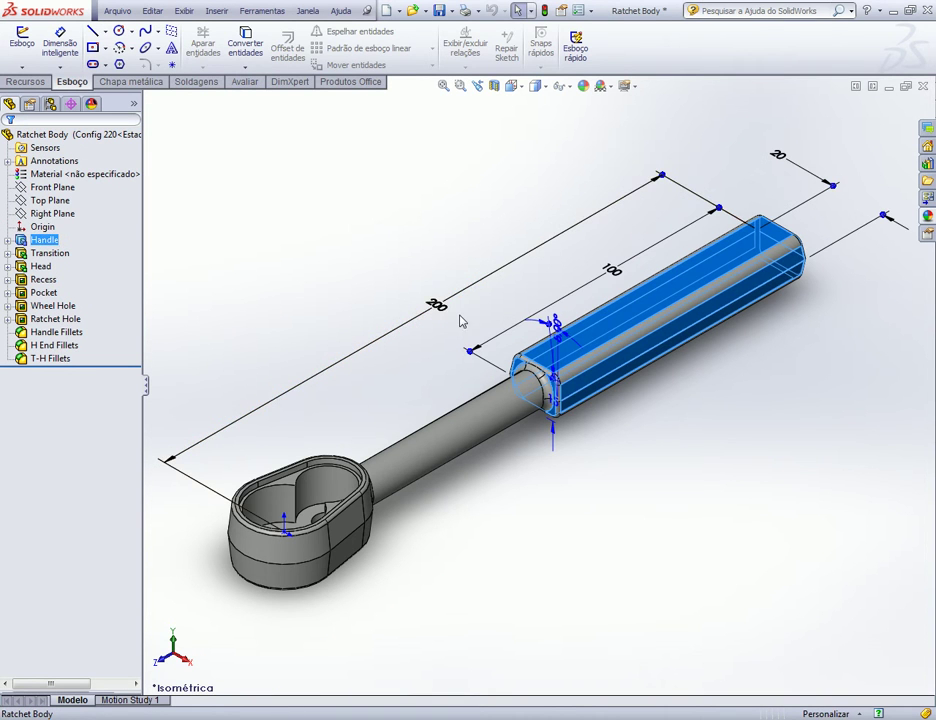
click(297, 256)
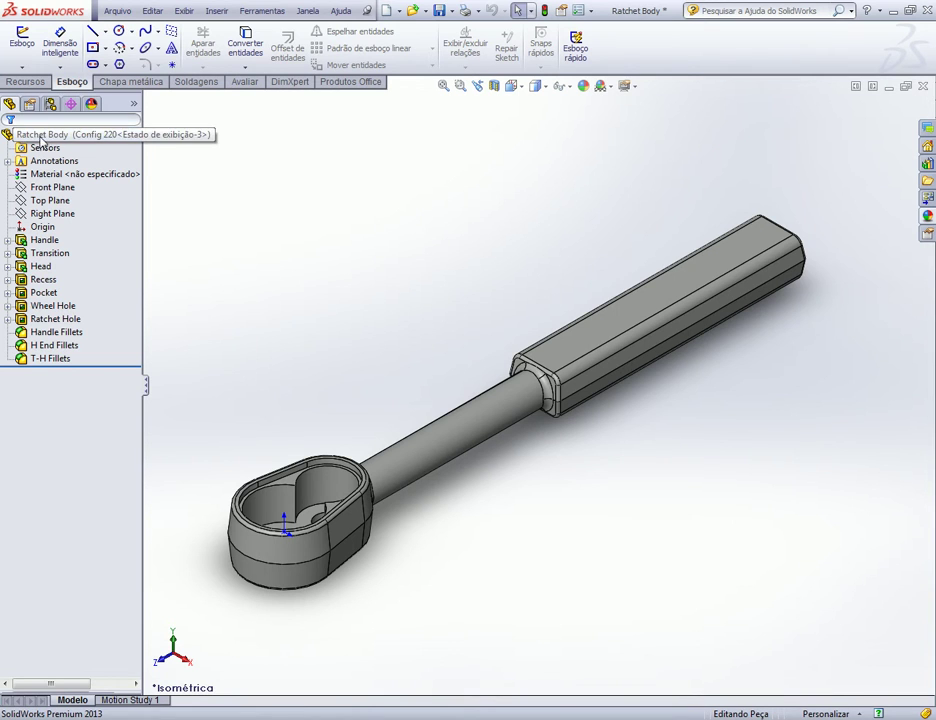
Set the Handle's overall length (D3@Sketch1) to 170 mm for this configuration only (Esta configuração) and rebuild the part.
click(45, 253)
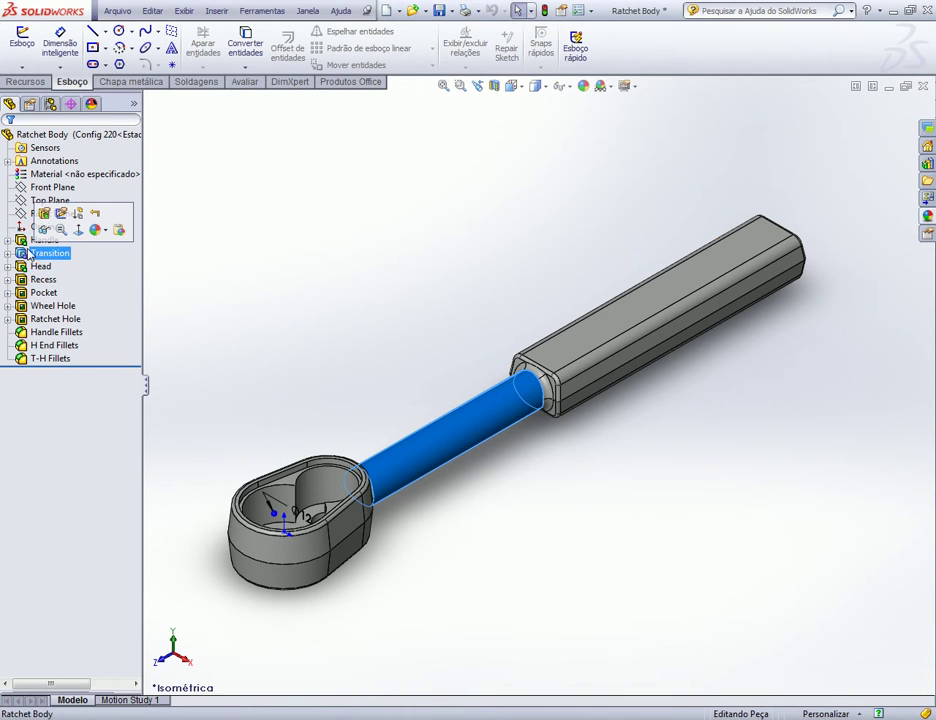
click(28, 245)
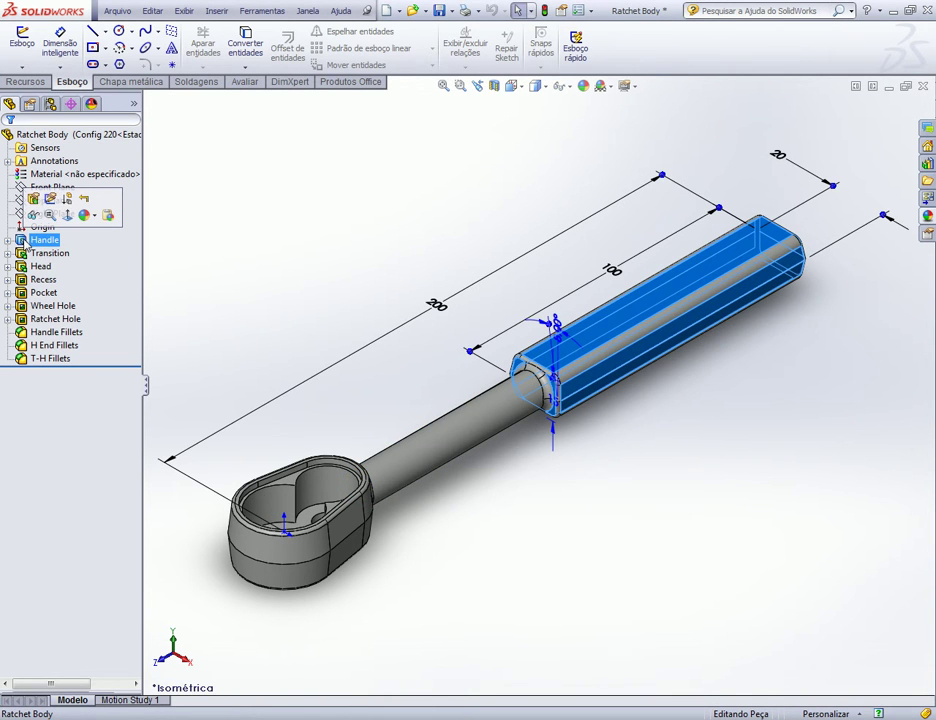
double_click(436, 304)
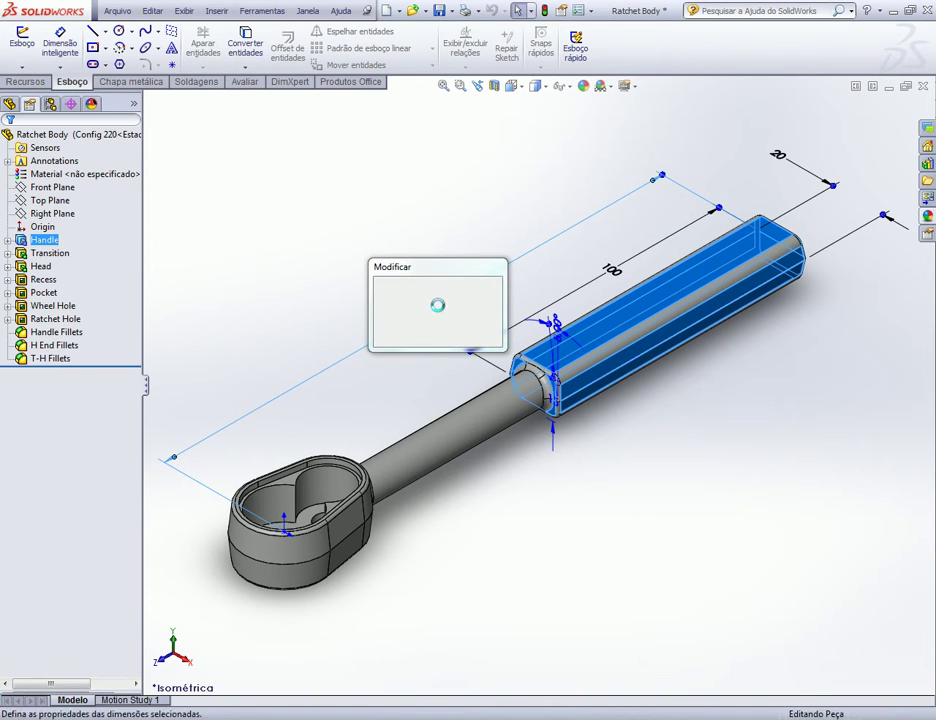
text(170)
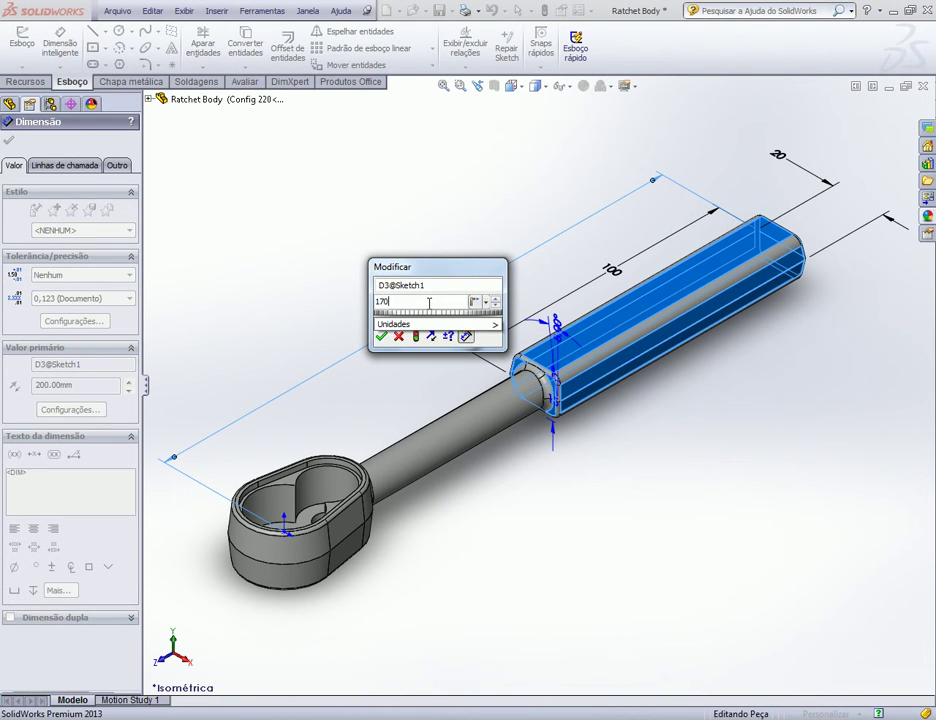
click(486, 303)
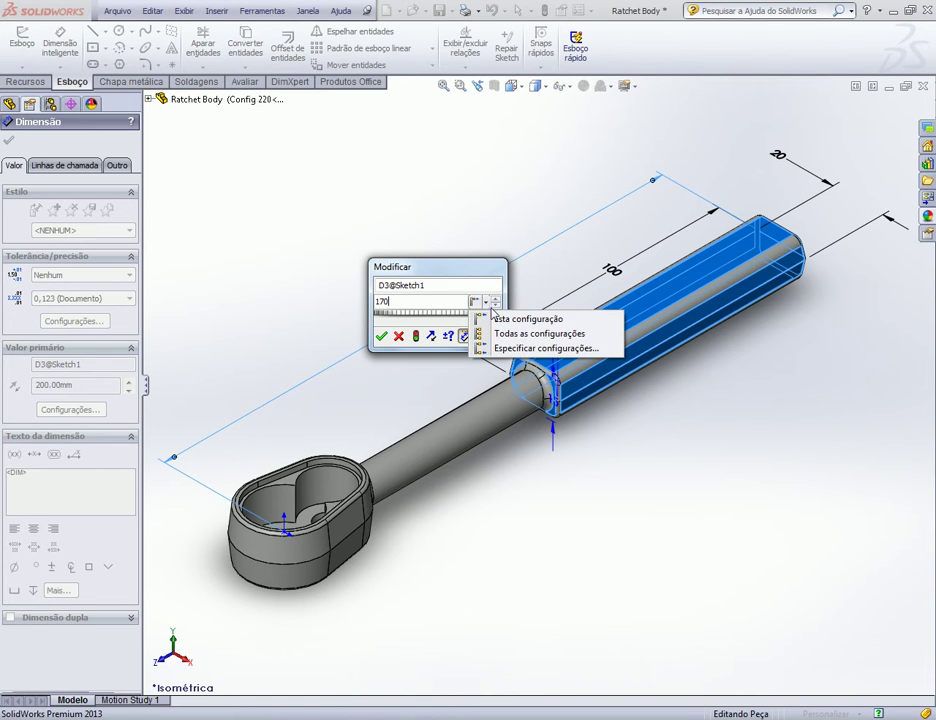
click(497, 320)
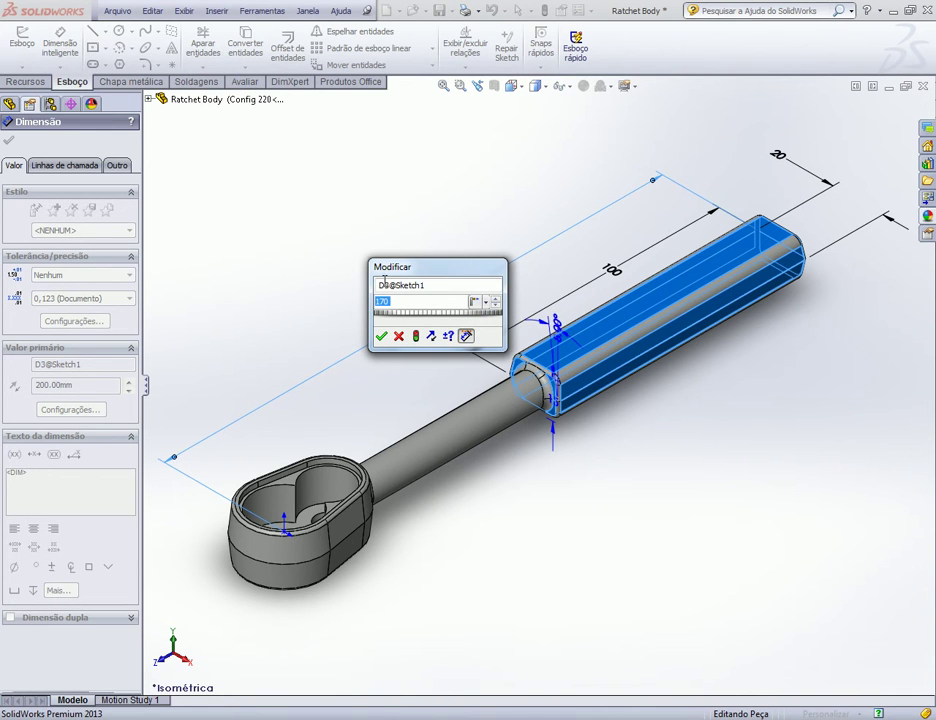
key(Return)
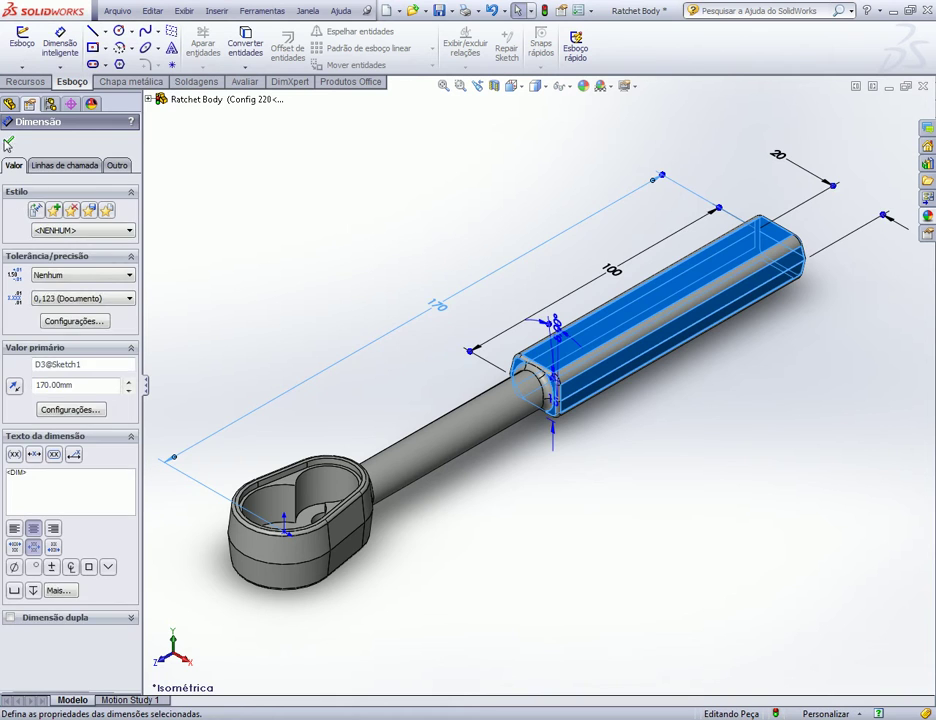
click(9, 143)
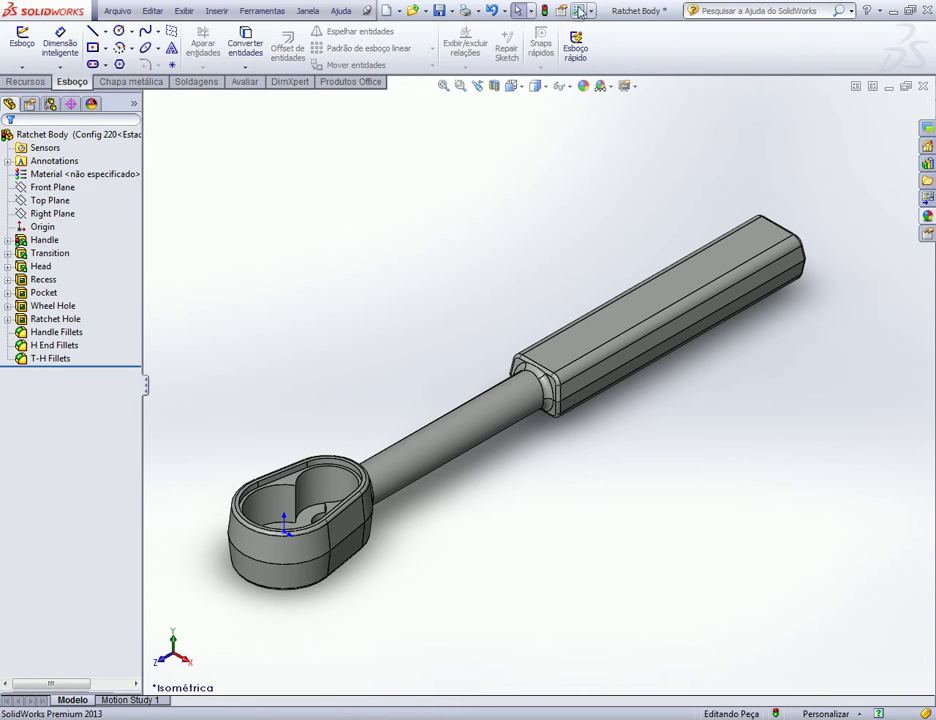
click(542, 11)
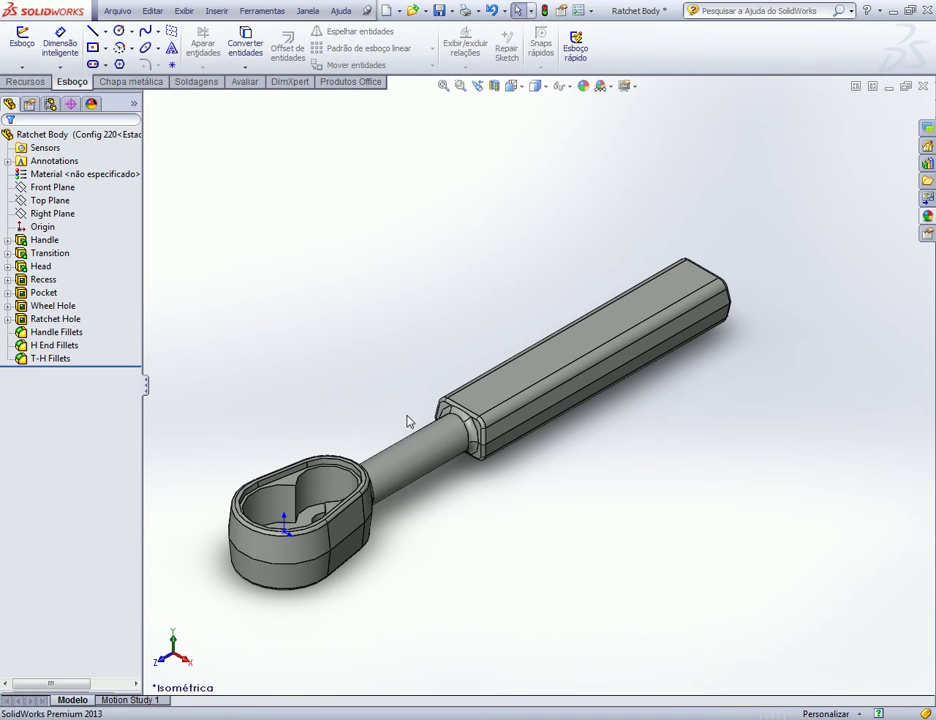
In Config 220's properties, rename the configuration as Config 170 and set its description to 170.
click(51, 105)
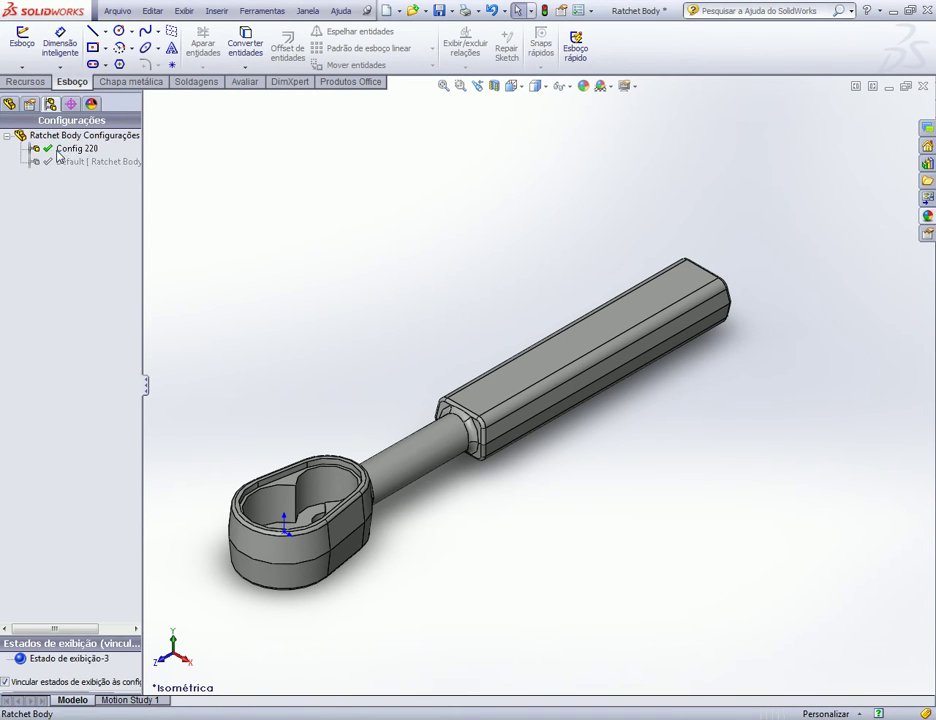
right_click(59, 154)
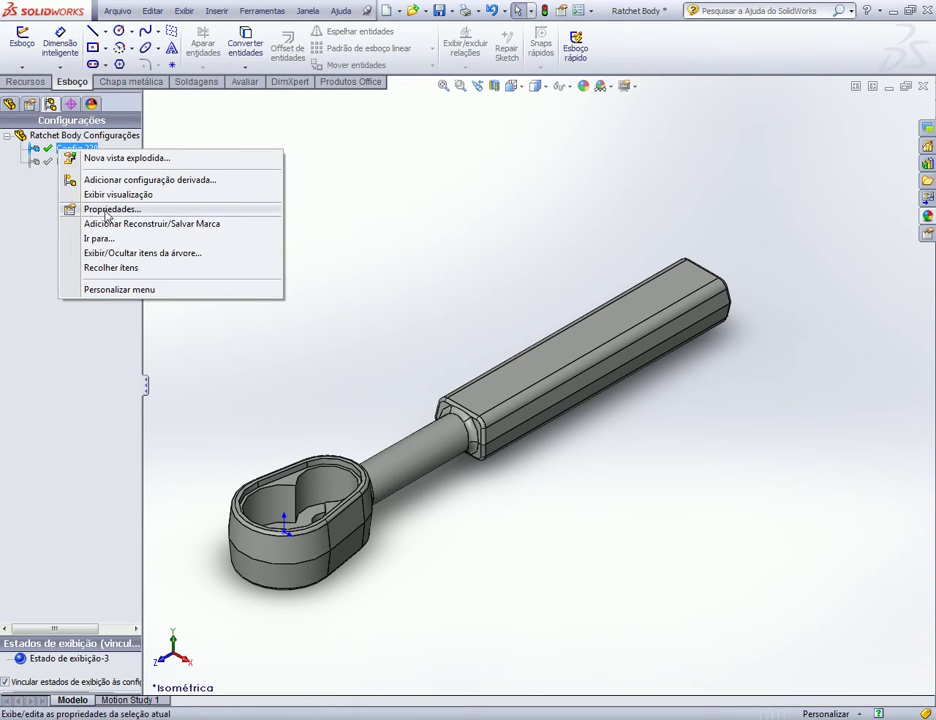
click(118, 208)
click(42, 203)
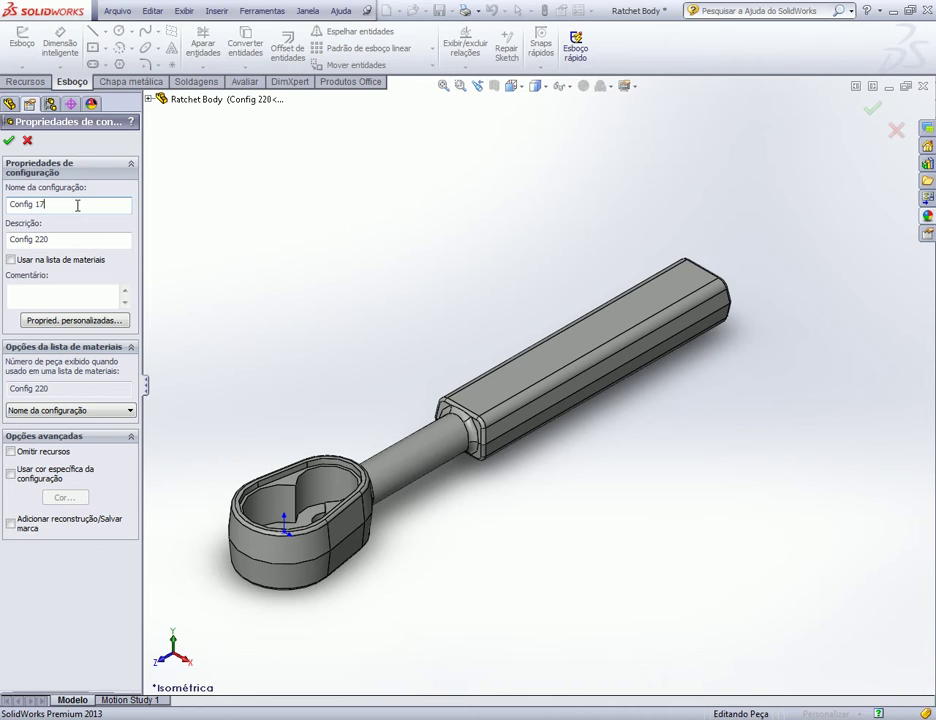
drag(47, 240, 4, 240)
text(170)
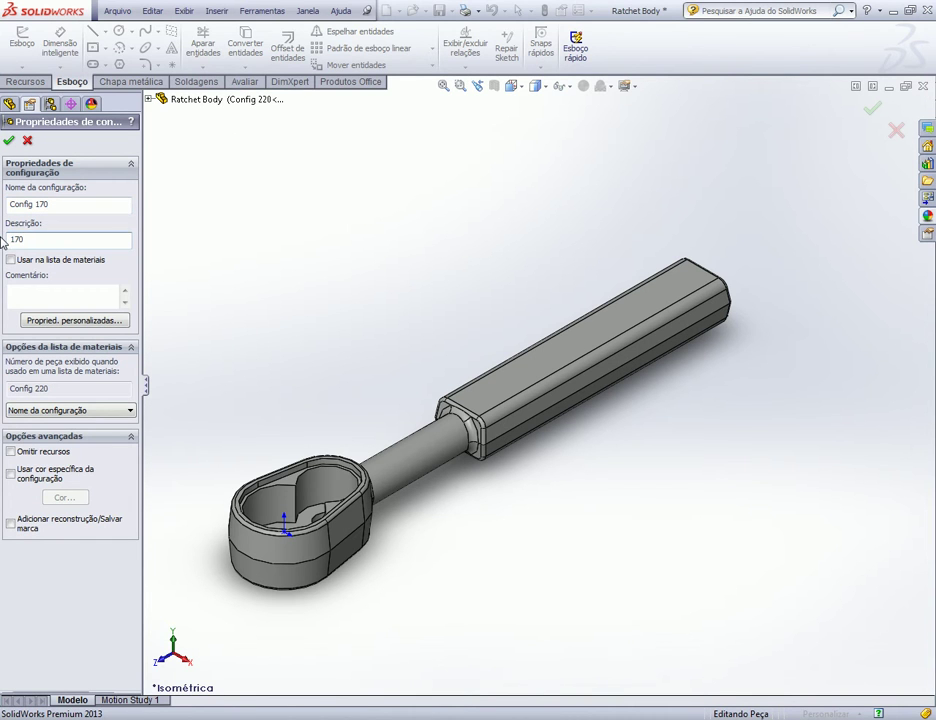
click(9, 140)
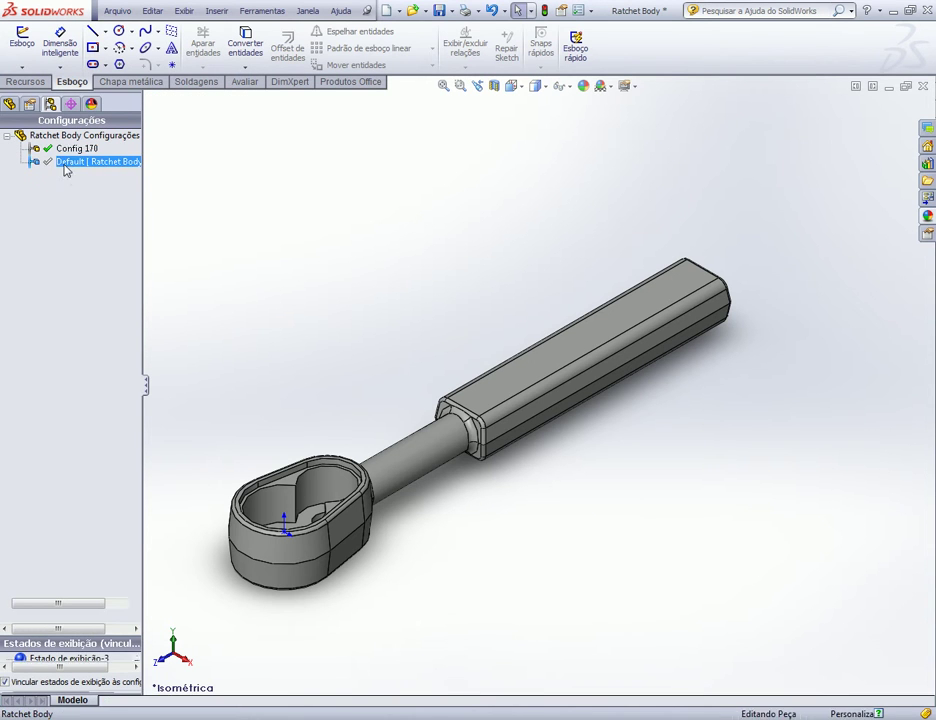
Activate the Default configuration and display the Handle feature's dimensions again.
double_click(62, 163)
click(9, 104)
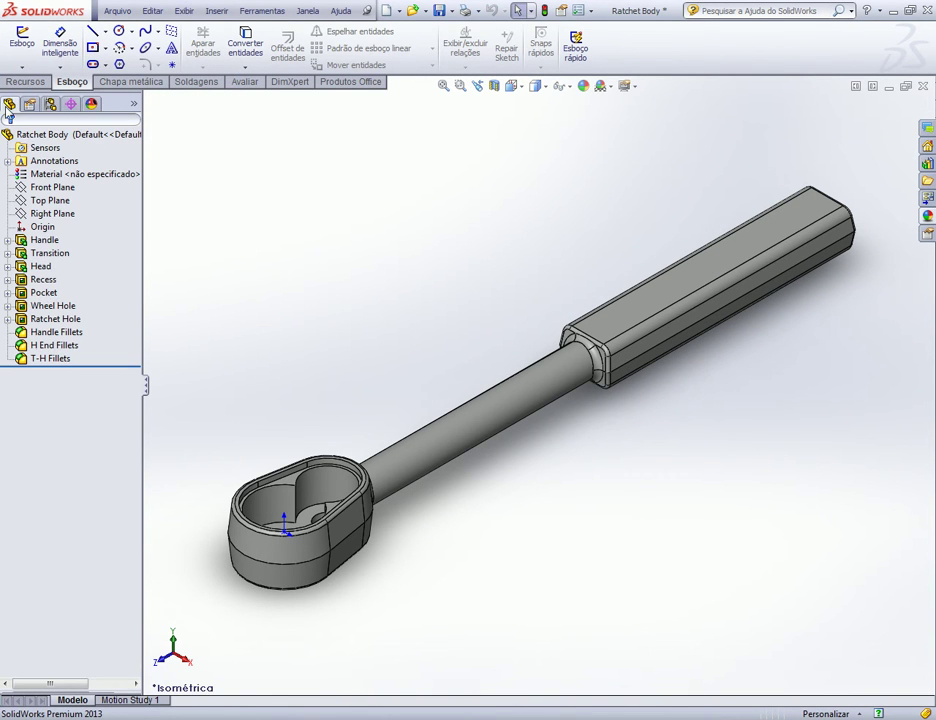
click(44, 240)
click(205, 246)
Rename the Default configuration as 220 in its properties.
click(51, 104)
right_click(53, 163)
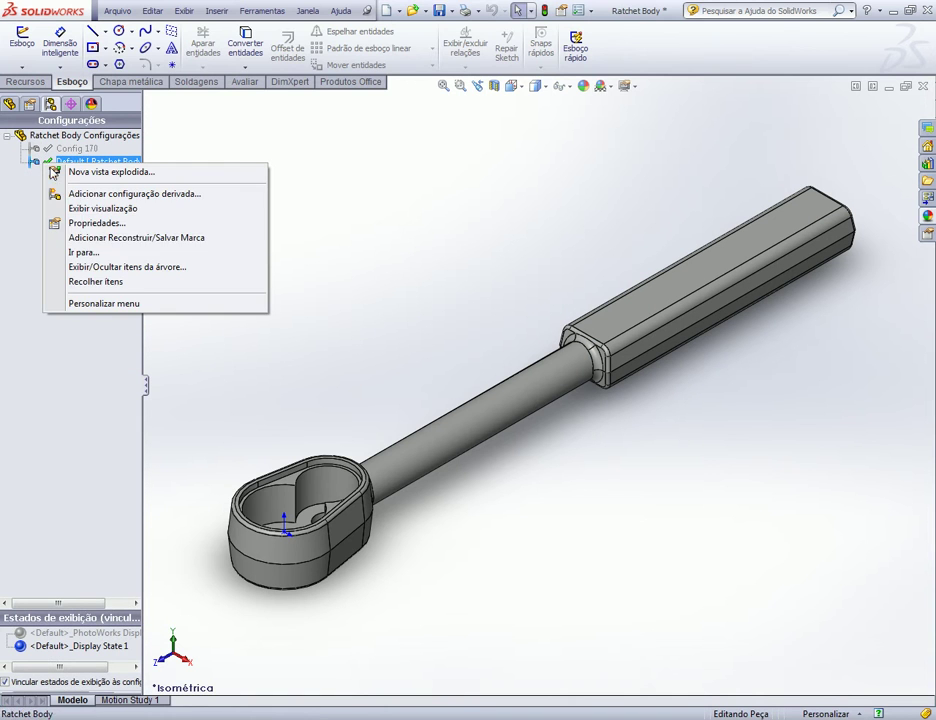
click(59, 222)
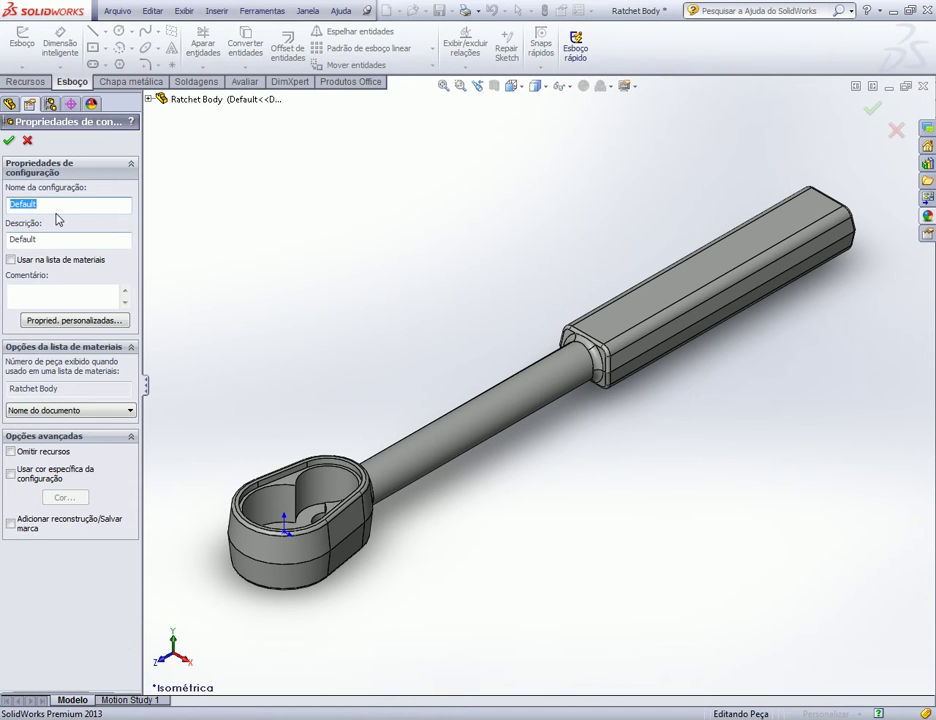
text(2)
click(9, 140)
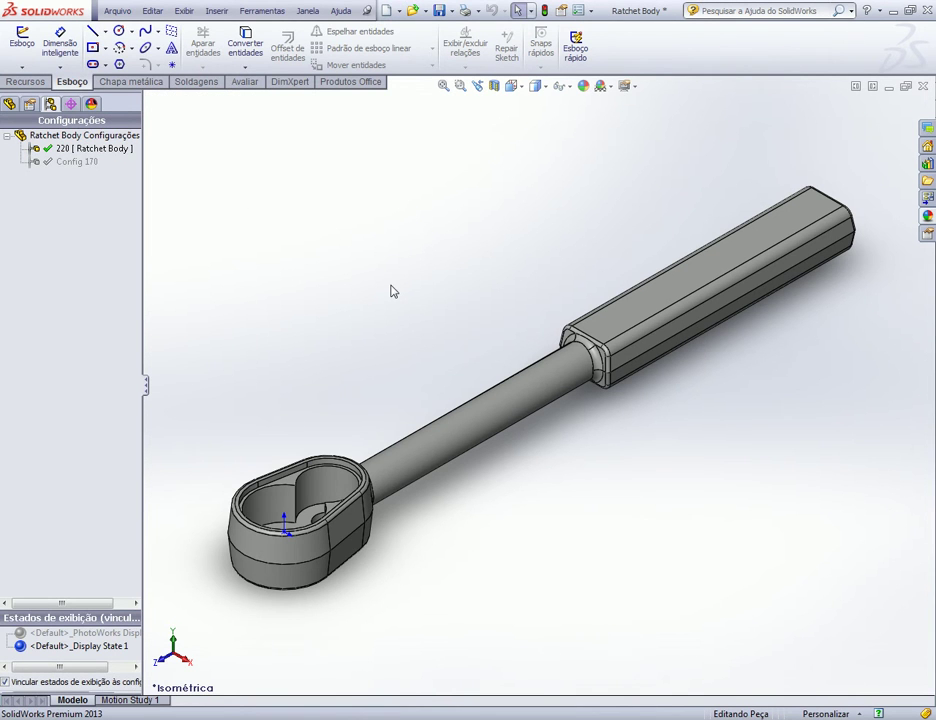
Close the Ratchet Body part without saving its changes and reopen it.
scroll(391, 290, up, 3)
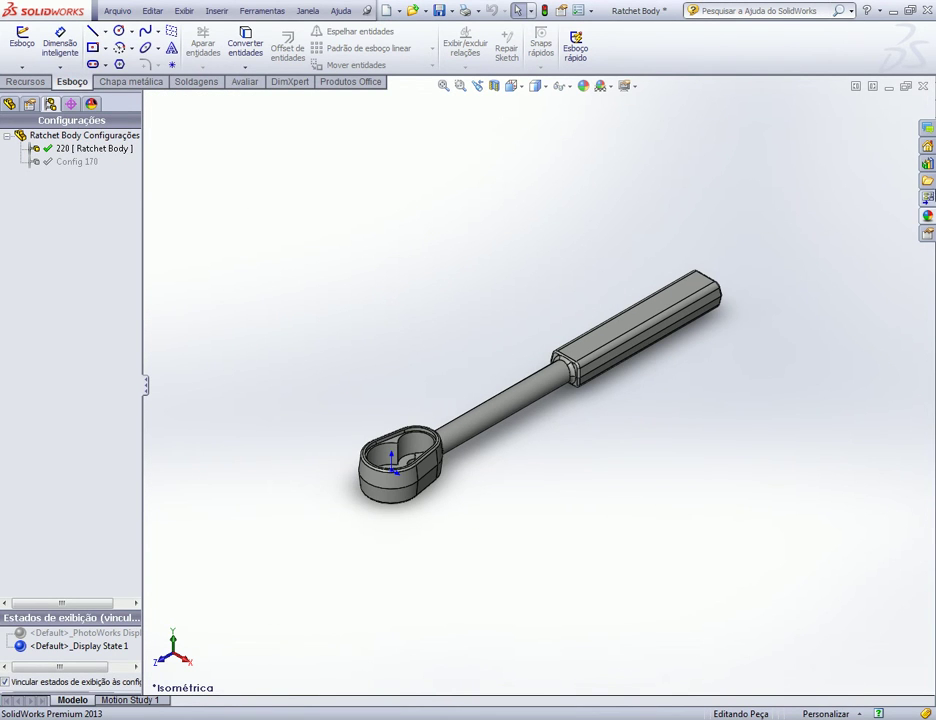
click(922, 86)
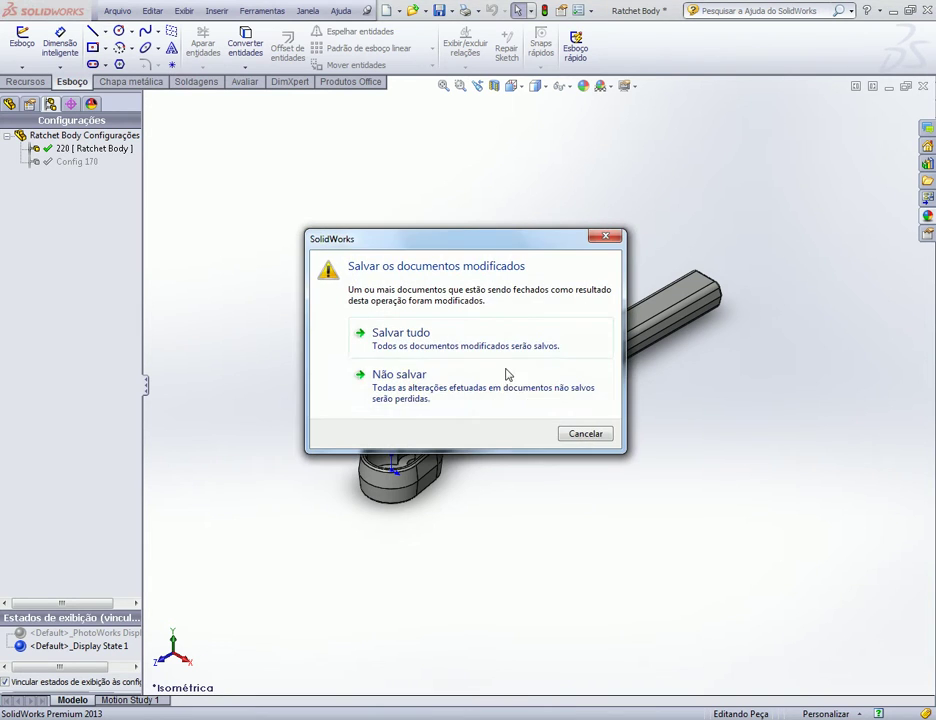
click(443, 379)
click(117, 11)
click(132, 67)
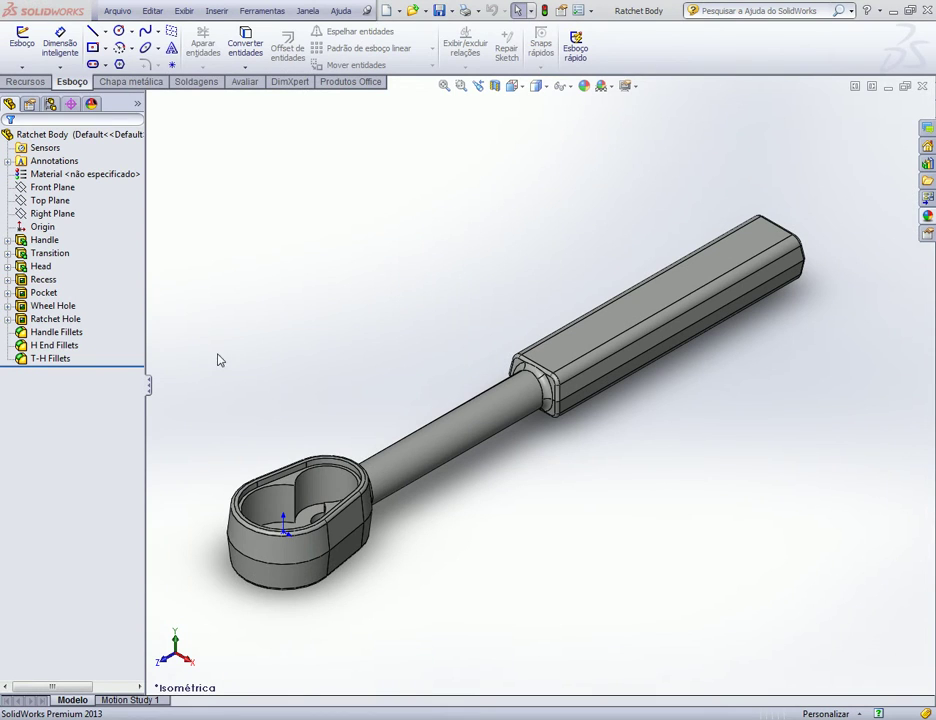
Configure the Recess feature, adding a new configuration named long in which Recess is suppressed.
click(44, 256)
click(40, 266)
click(44, 280)
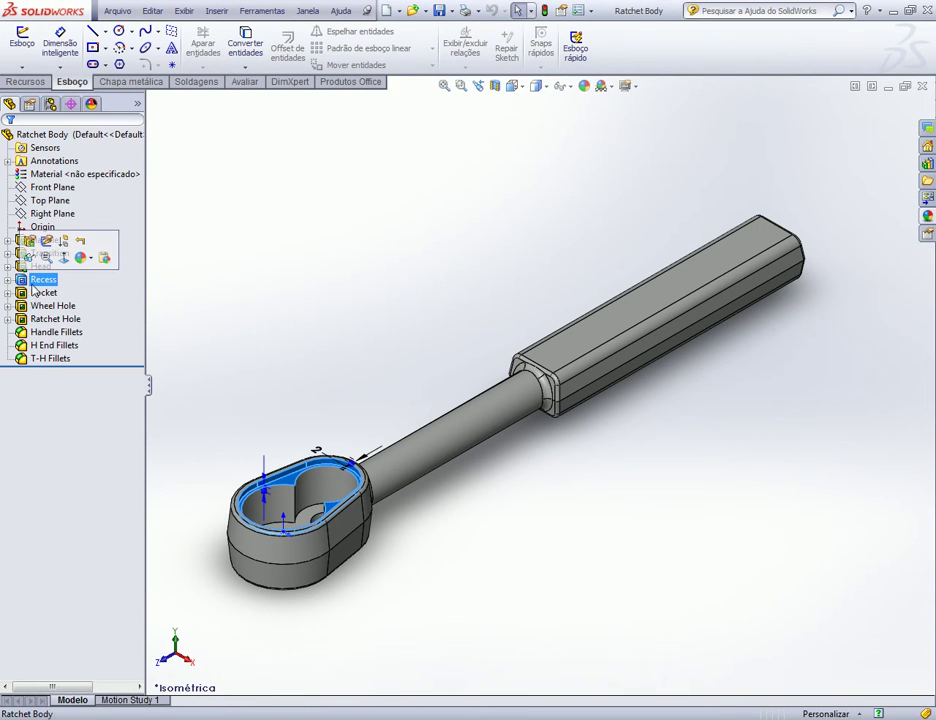
right_click(34, 285)
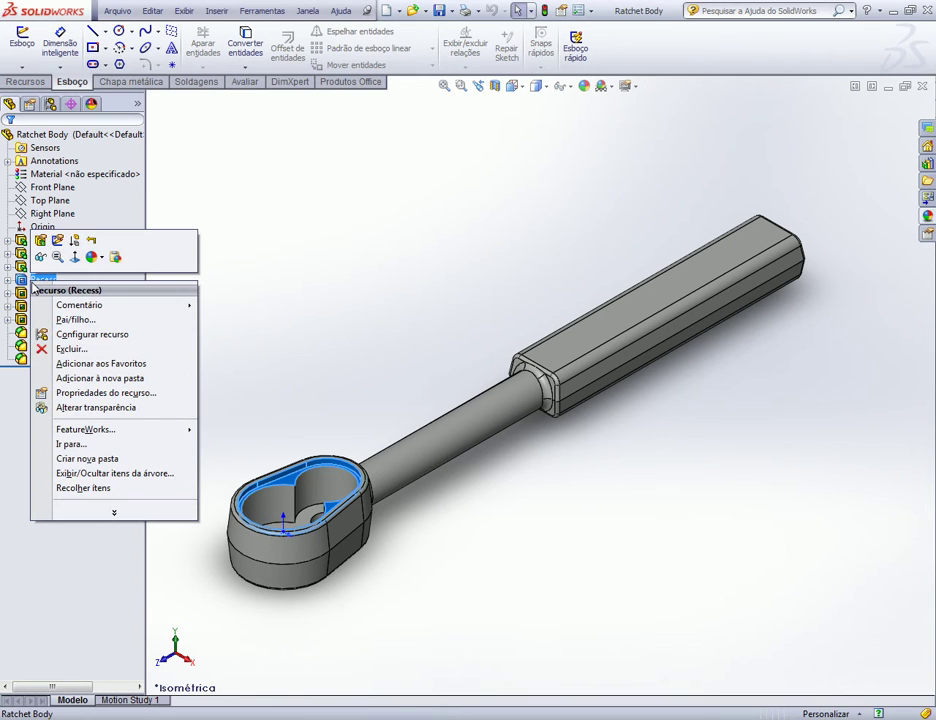
click(66, 334)
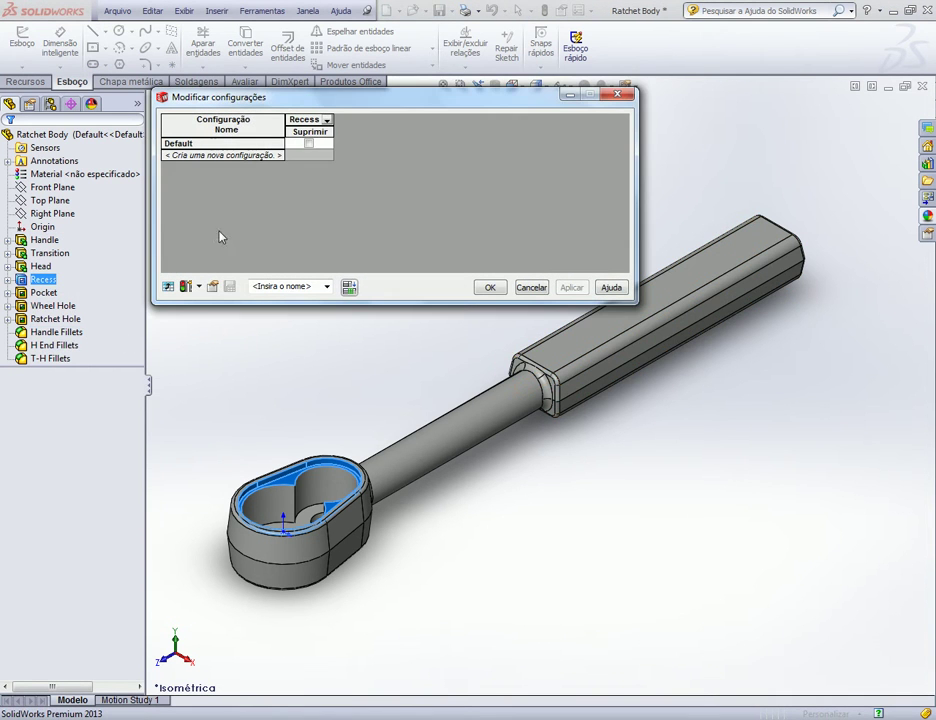
click(241, 156)
text(long)
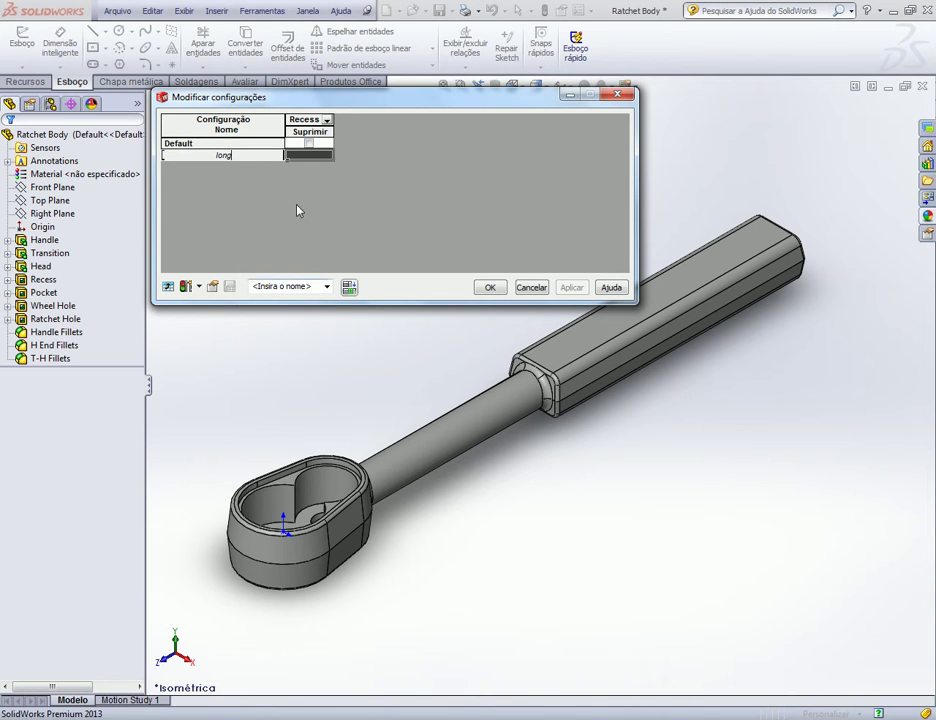
click(314, 156)
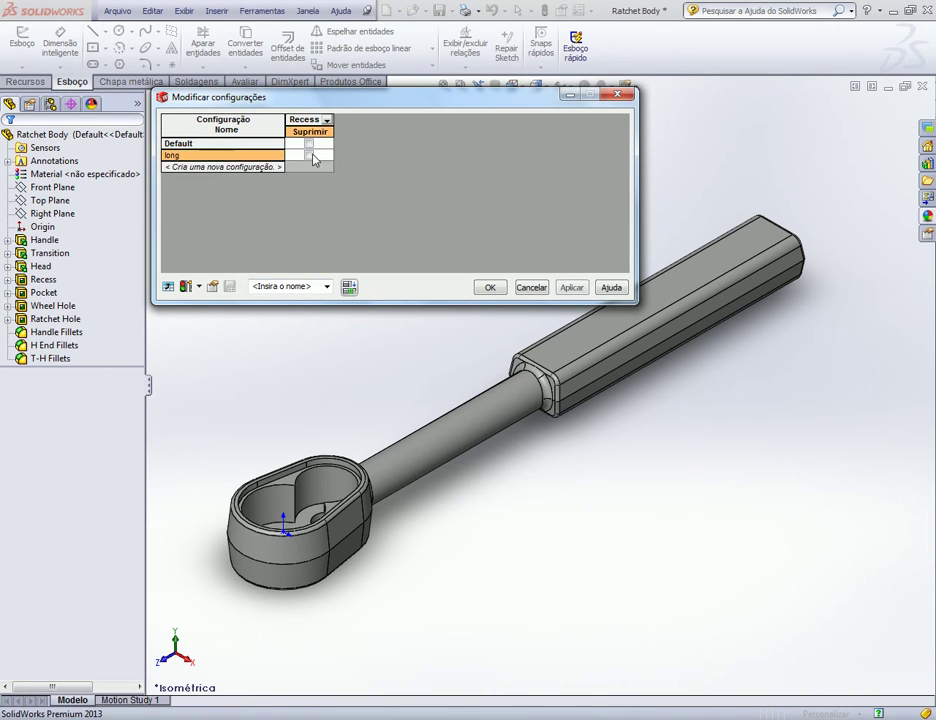
click(310, 157)
Add configuration short with Recess unsuppressed and configuration maquina with Recess suppressed to the table.
click(217, 167)
text(short)
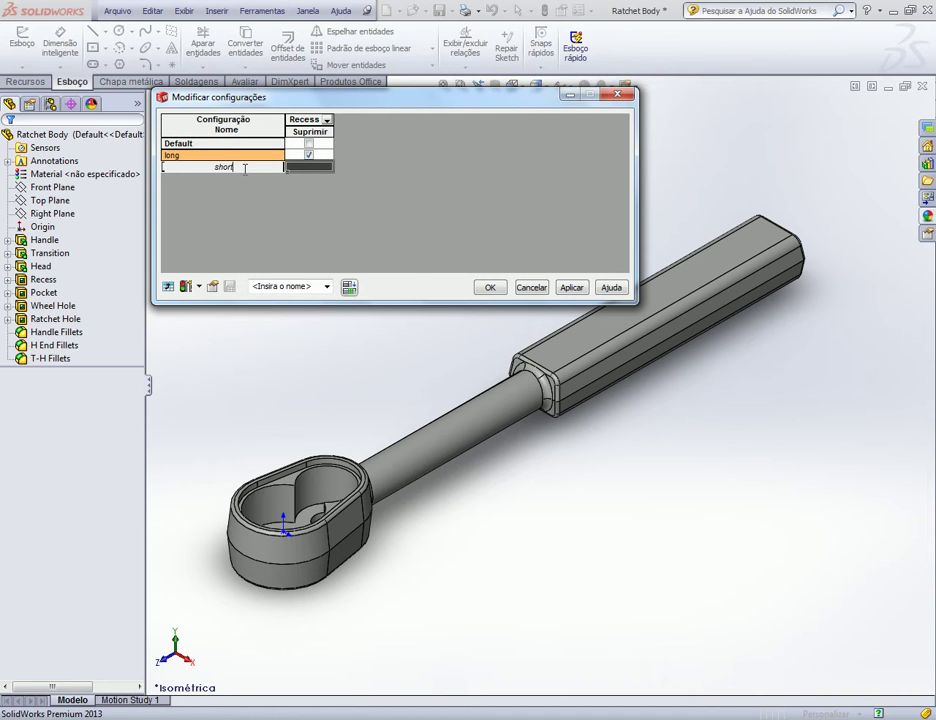
click(302, 169)
click(268, 178)
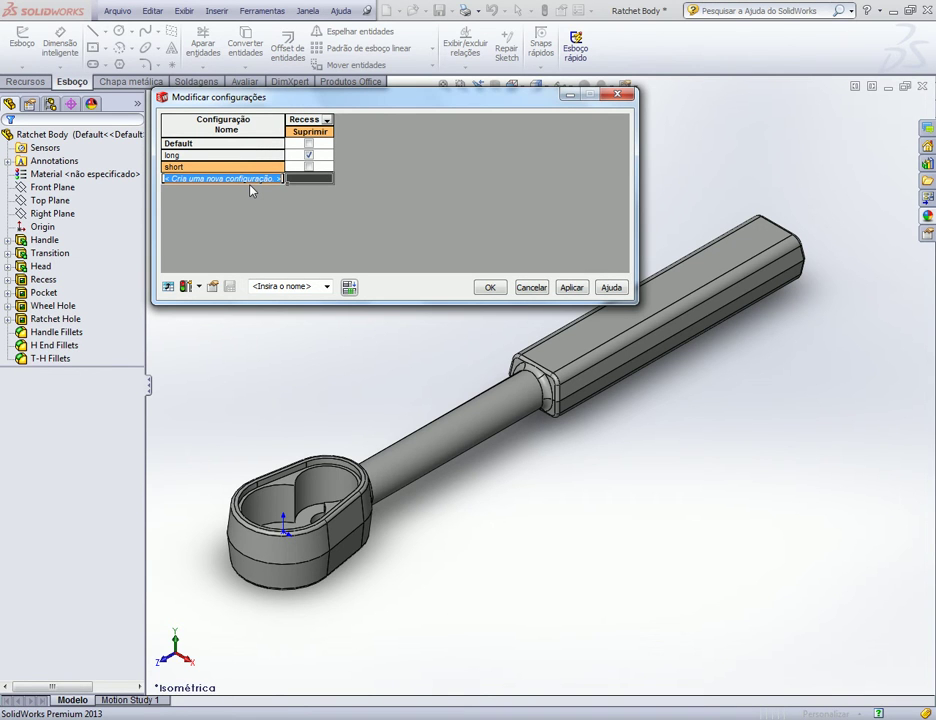
text(maquina)
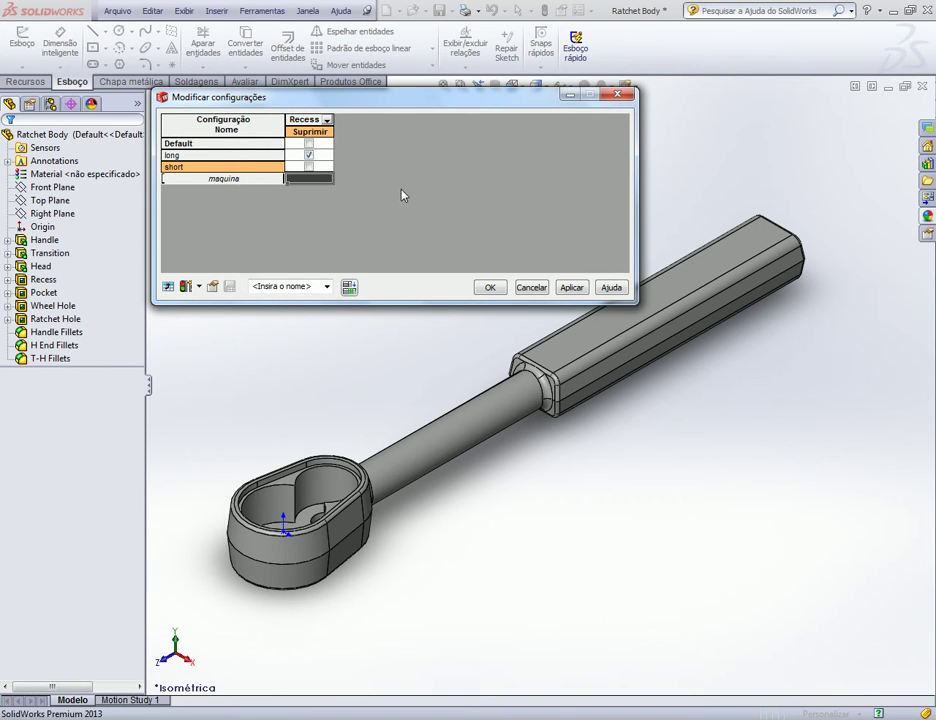
click(309, 180)
Add a machine gun configuration with Recess unsuppressed and apply the table changes.
click(223, 190)
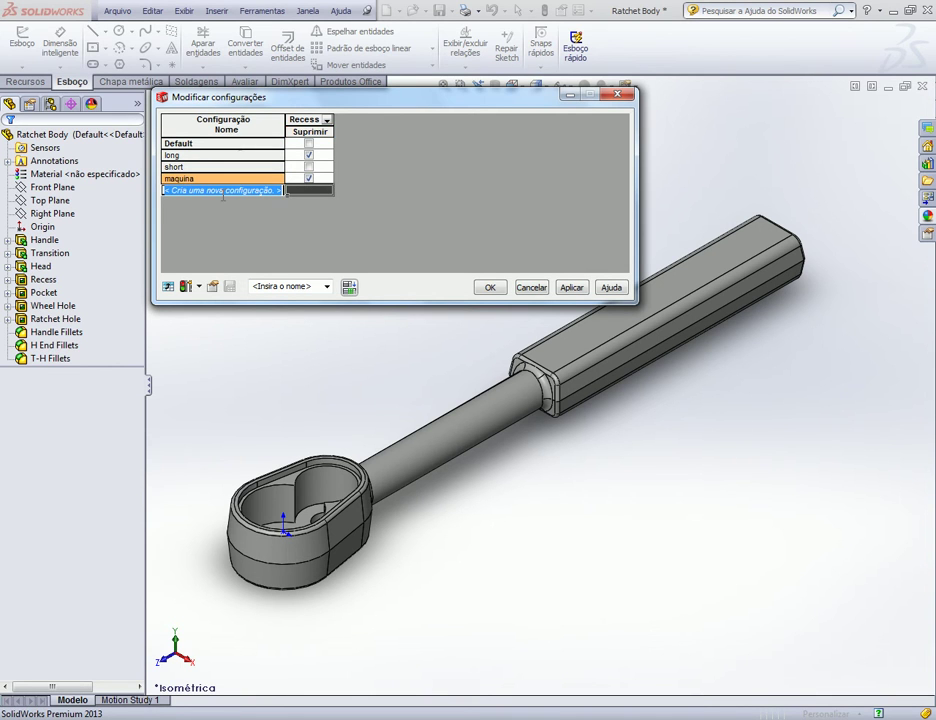
text(ma)
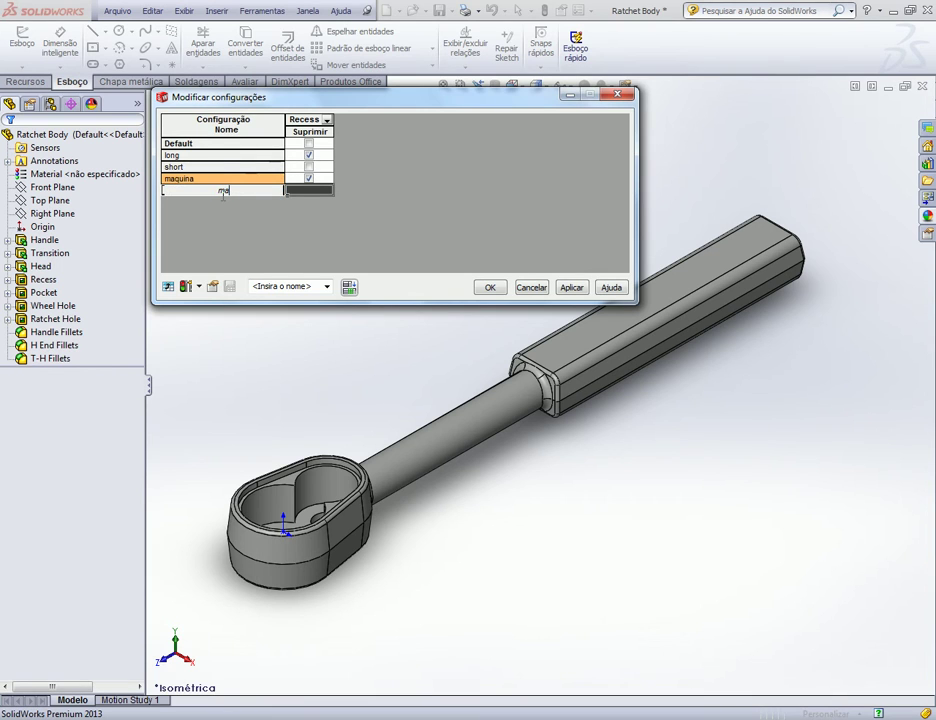
text(chine gun)
click(566, 286)
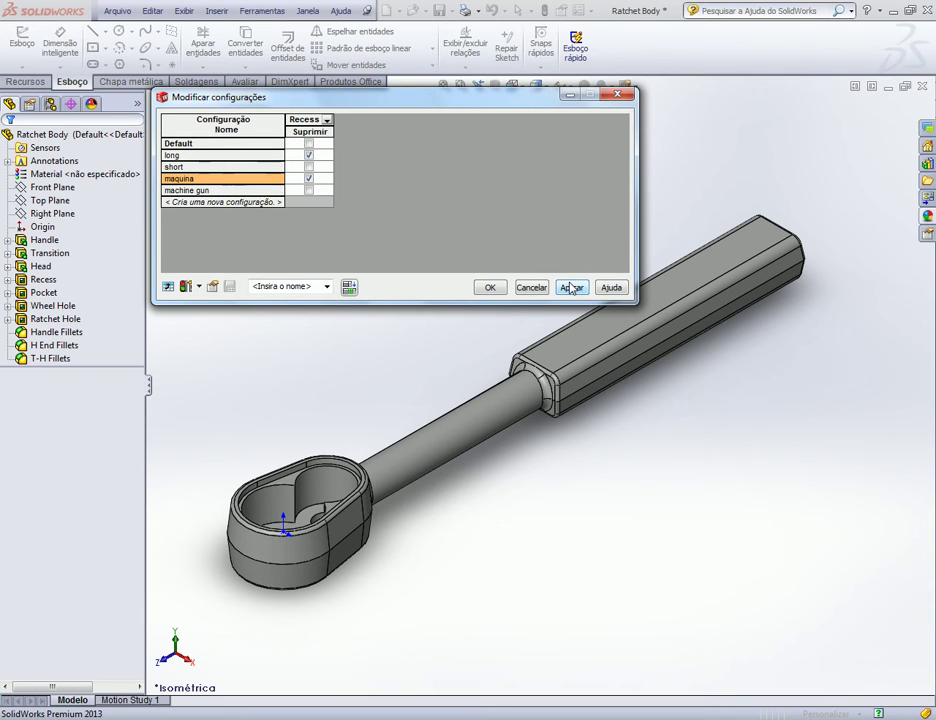
Save the configuration table under the name Novas Configuraç, apply it and close the table.
click(287, 286)
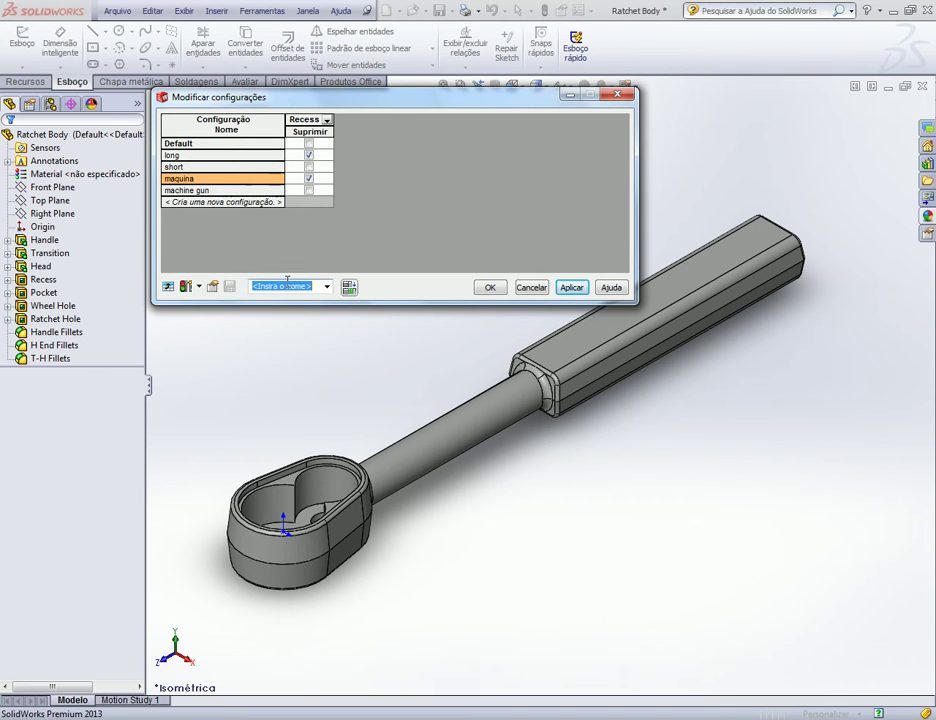
text(Novas Configuraç)
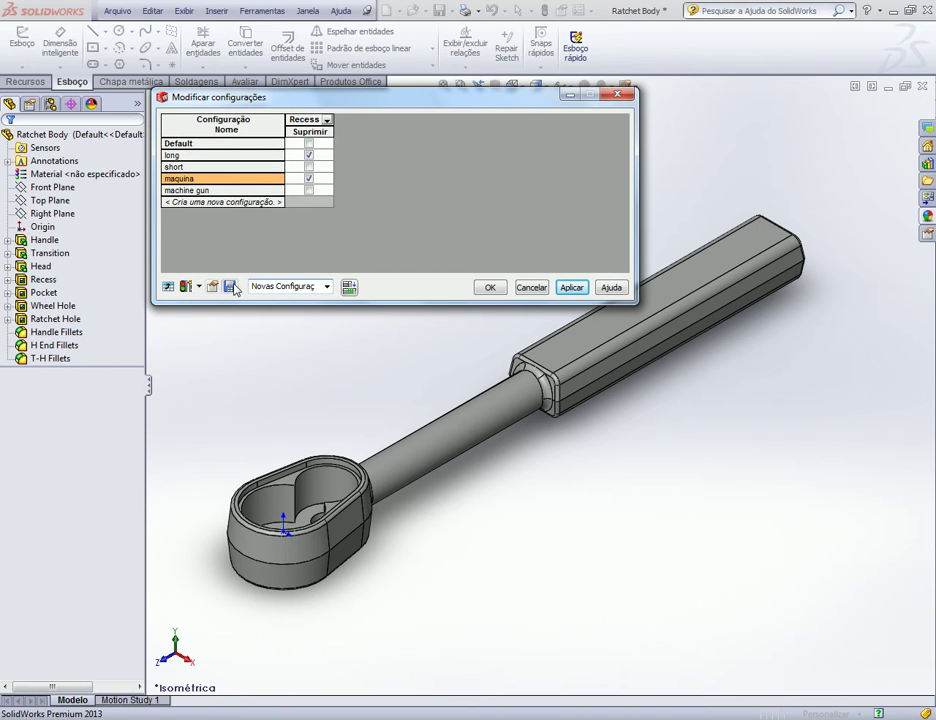
click(573, 288)
click(491, 288)
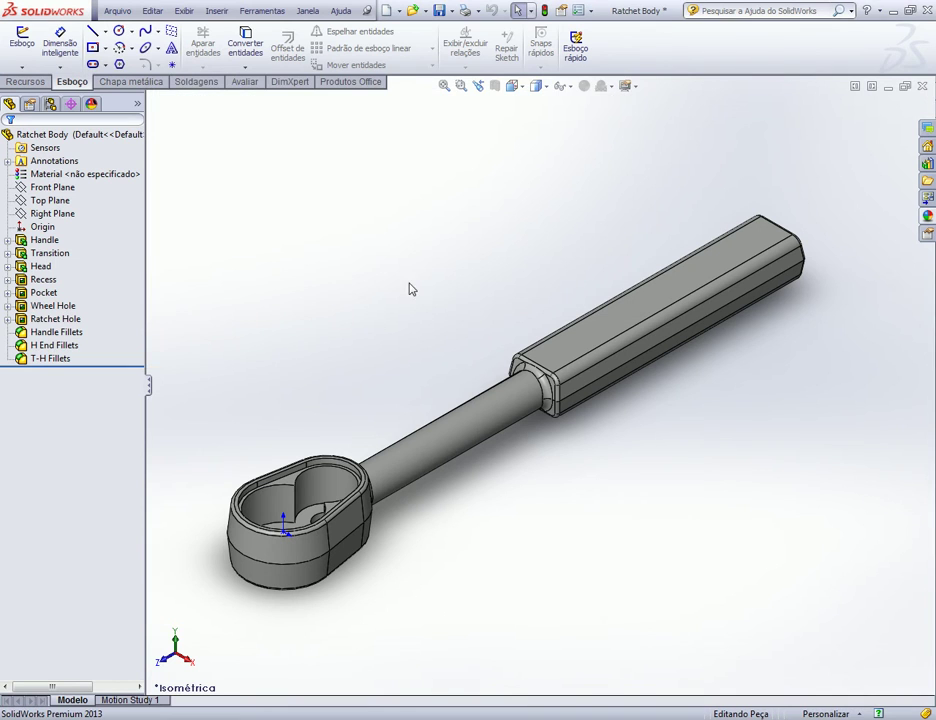
Switch between the long and Default configurations, then check the Recess feature's state in long.
click(50, 104)
click(45, 176)
double_click(45, 176)
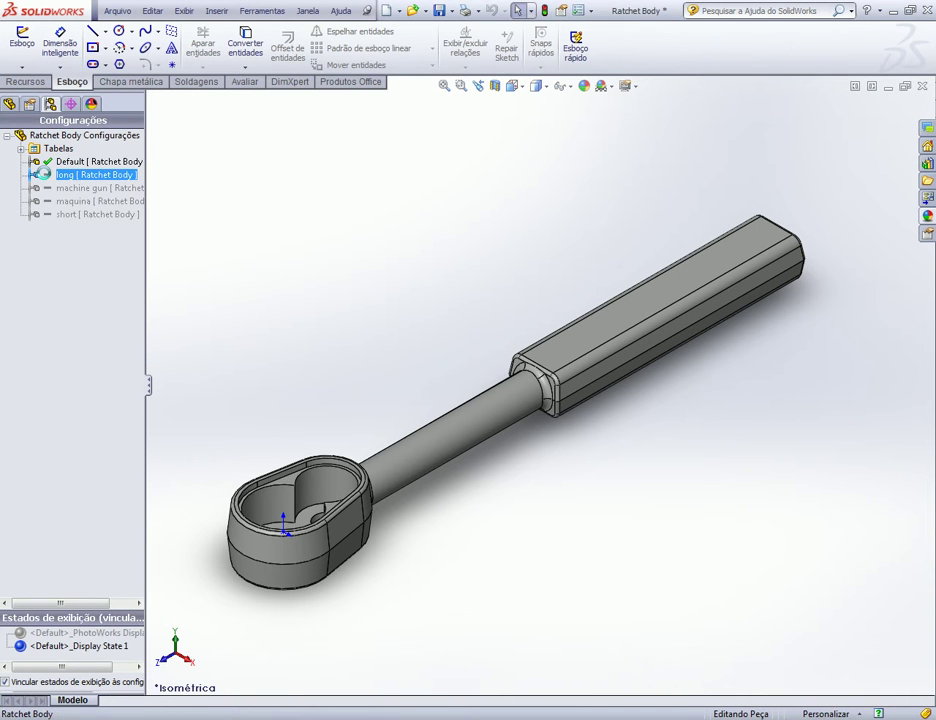
double_click(50, 161)
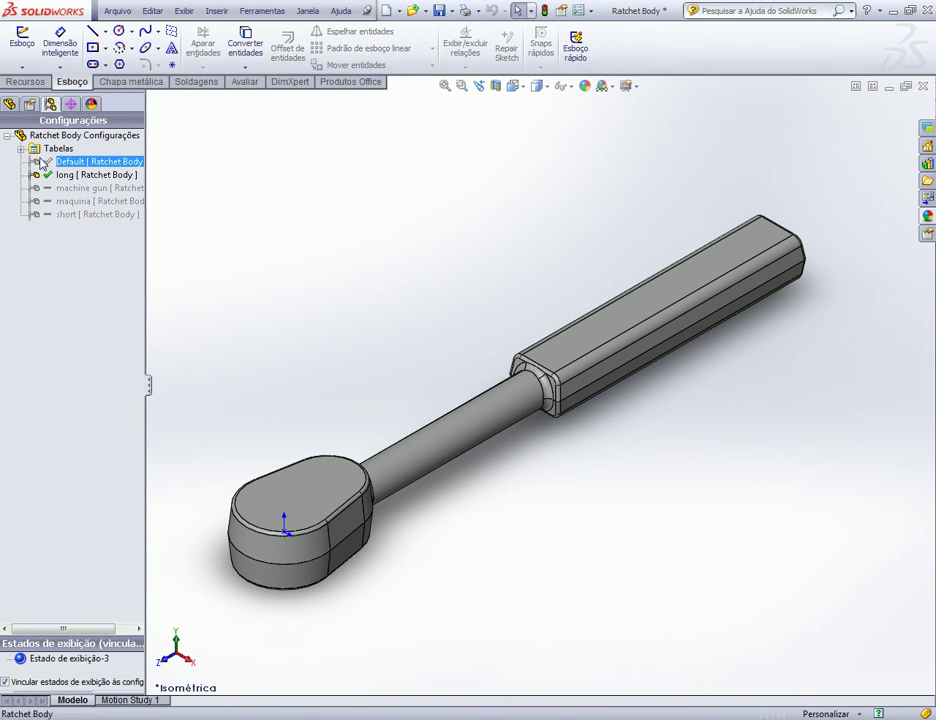
click(62, 177)
double_click(62, 176)
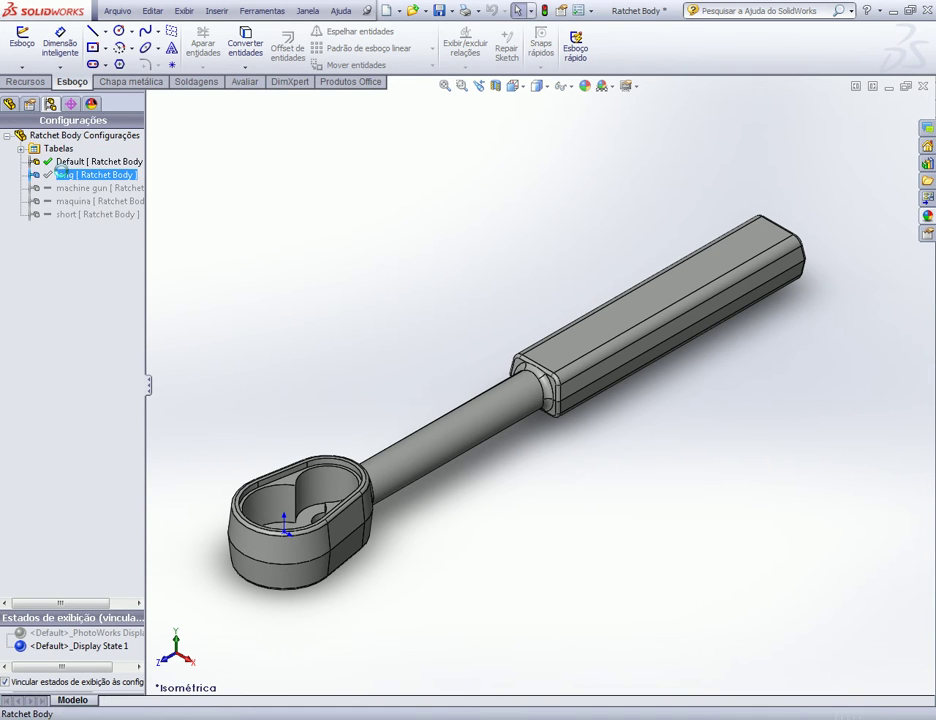
click(9, 104)
click(38, 280)
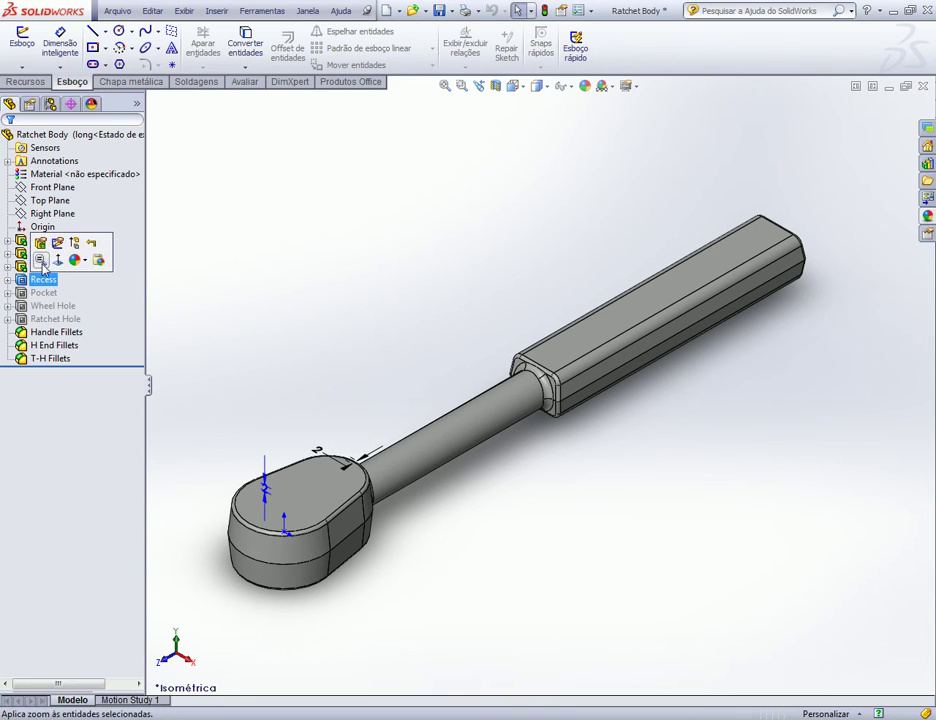
Activate the Default configuration and check the Recess feature in the feature tree.
click(50, 104)
click(47, 163)
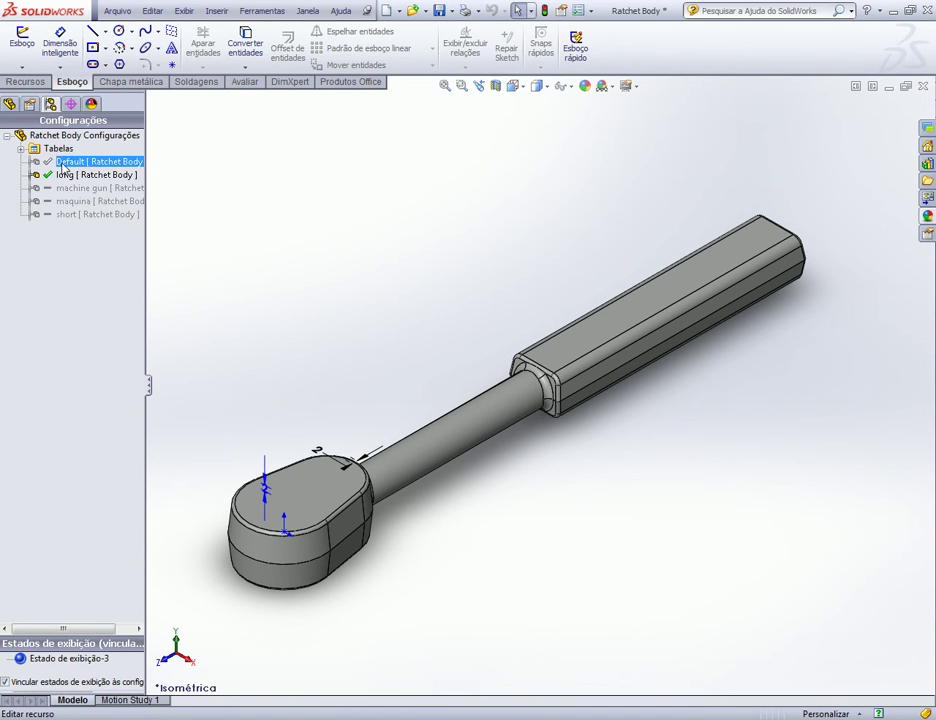
double_click(50, 161)
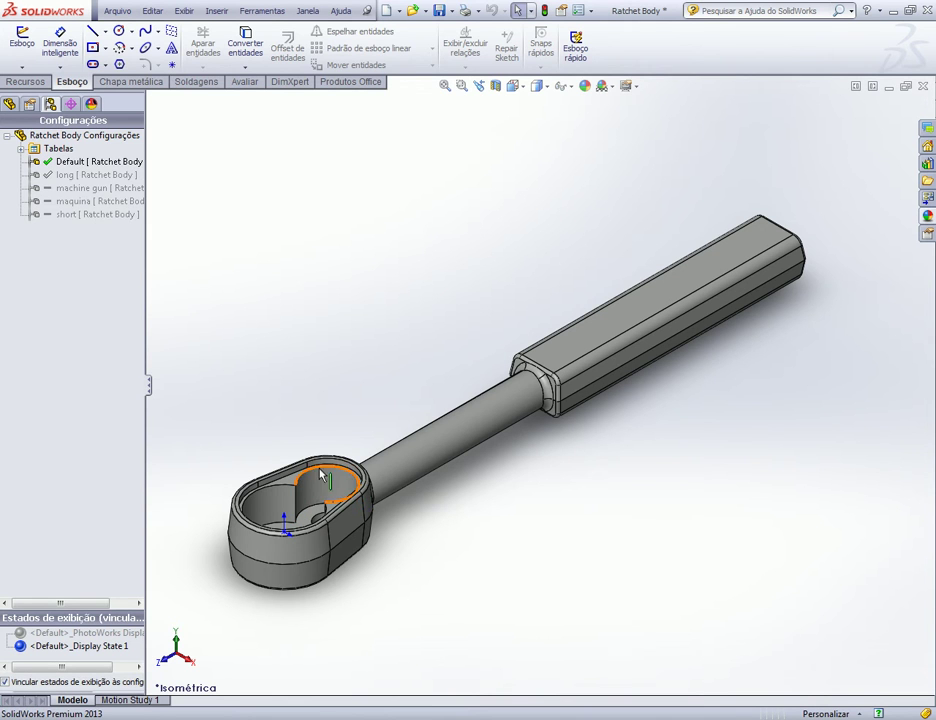
click(10, 106)
click(43, 279)
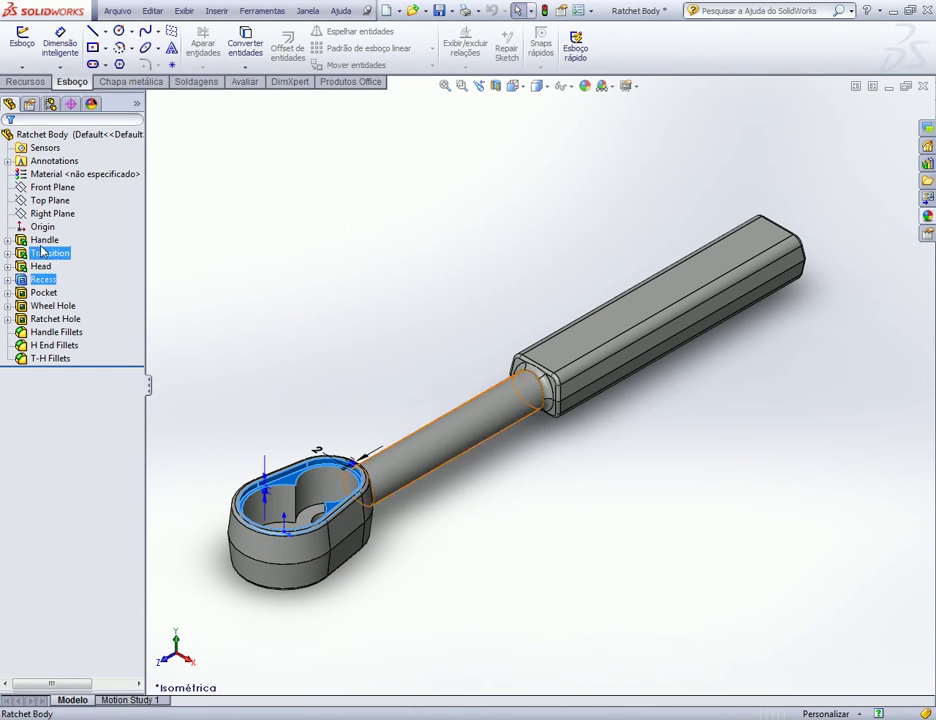
Reactivate the long configuration and examine whether Recess is suppressed in it.
click(50, 106)
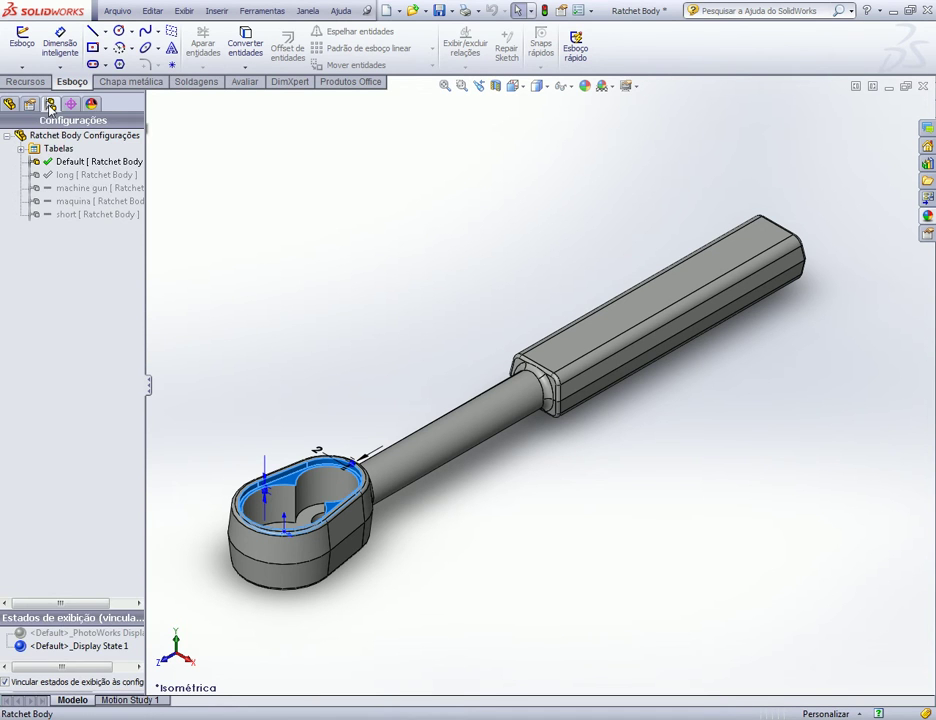
double_click(60, 177)
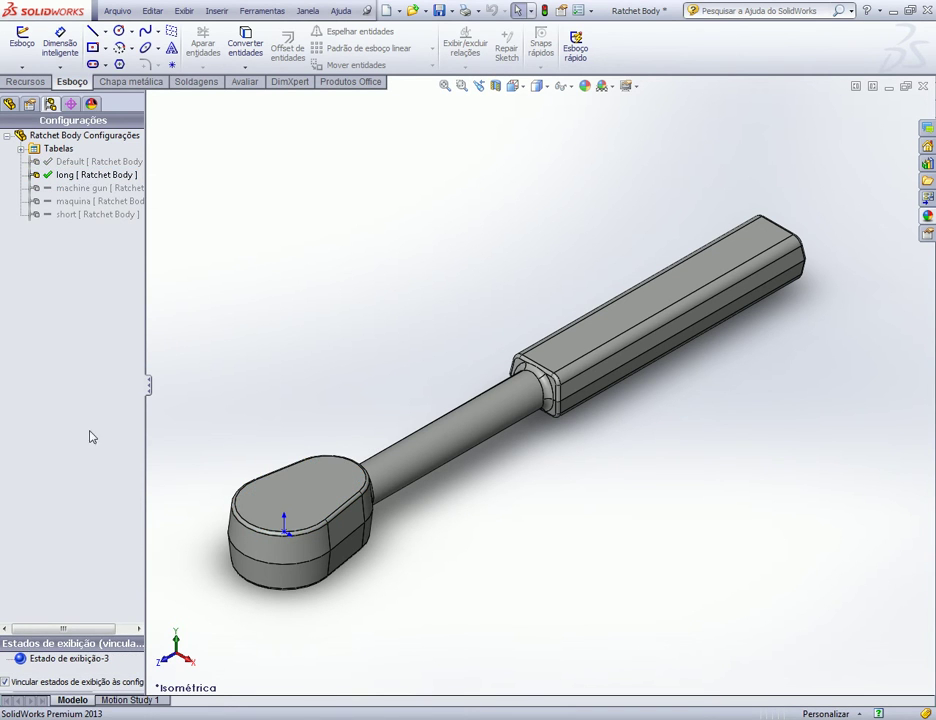
click(8, 104)
click(38, 280)
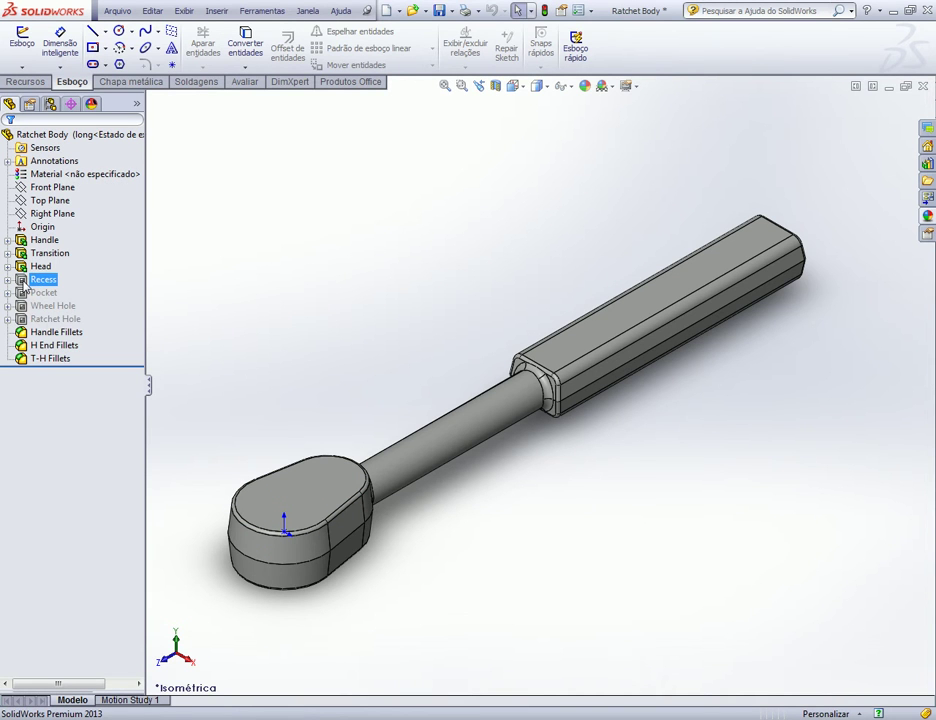
Compare the machine gun and maquina configurations by activating each, leaving machine gun active.
click(50, 104)
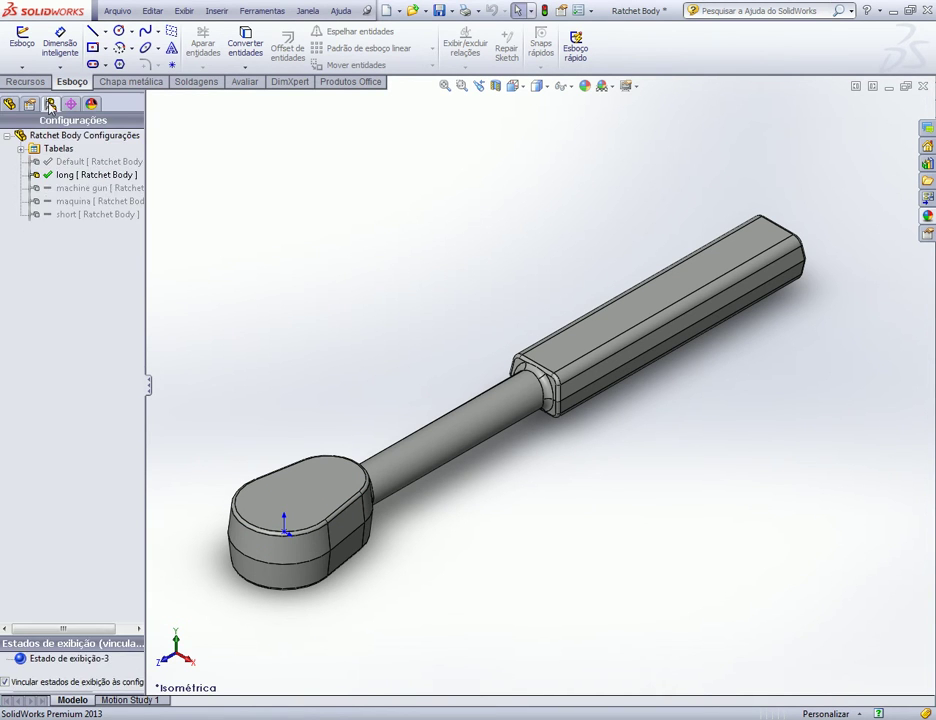
double_click(47, 188)
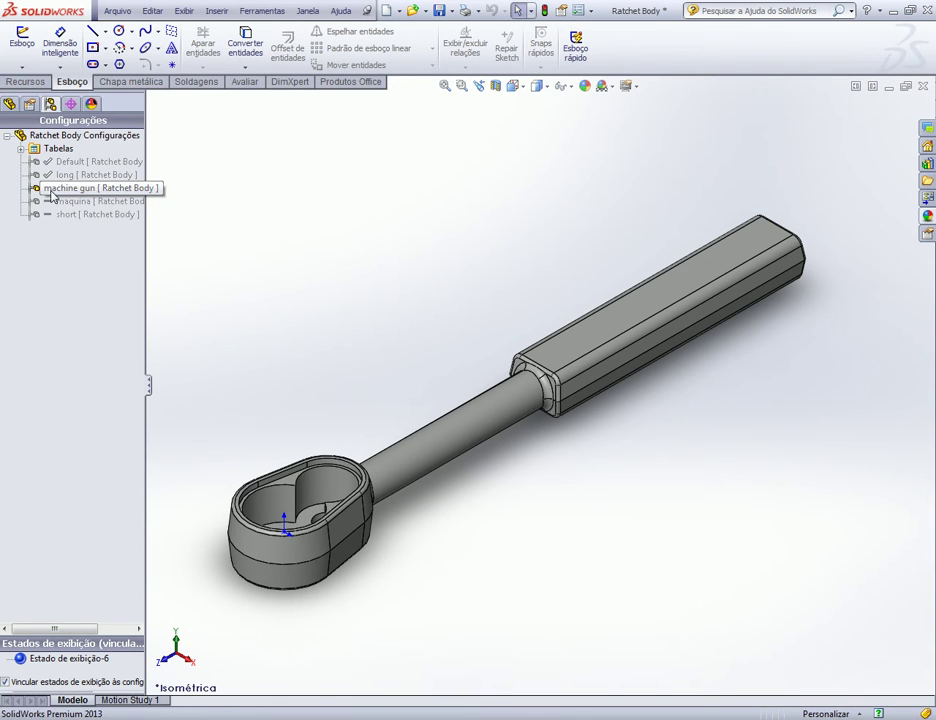
double_click(59, 201)
click(58, 188)
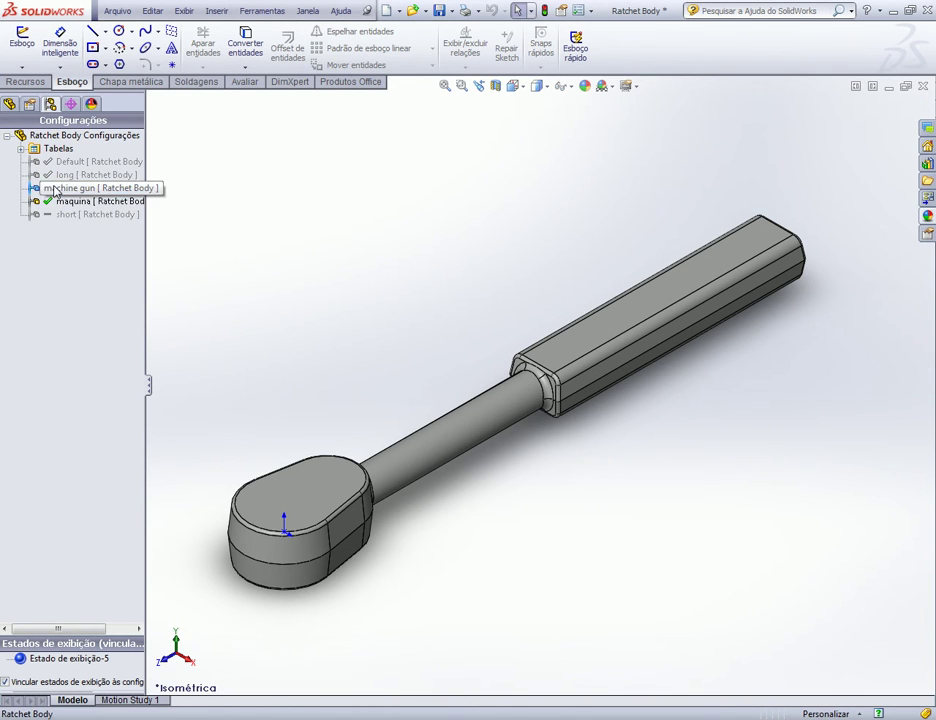
click(62, 201)
double_click(56, 188)
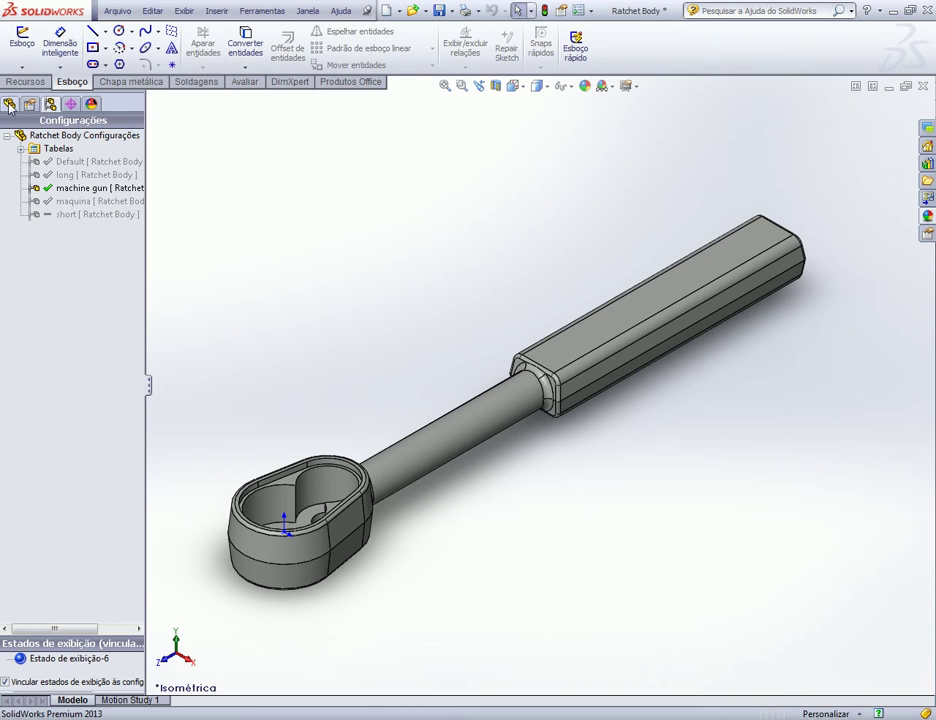
Enter 170 mm as the new value for the Handle's overall length dimension.
click(9, 104)
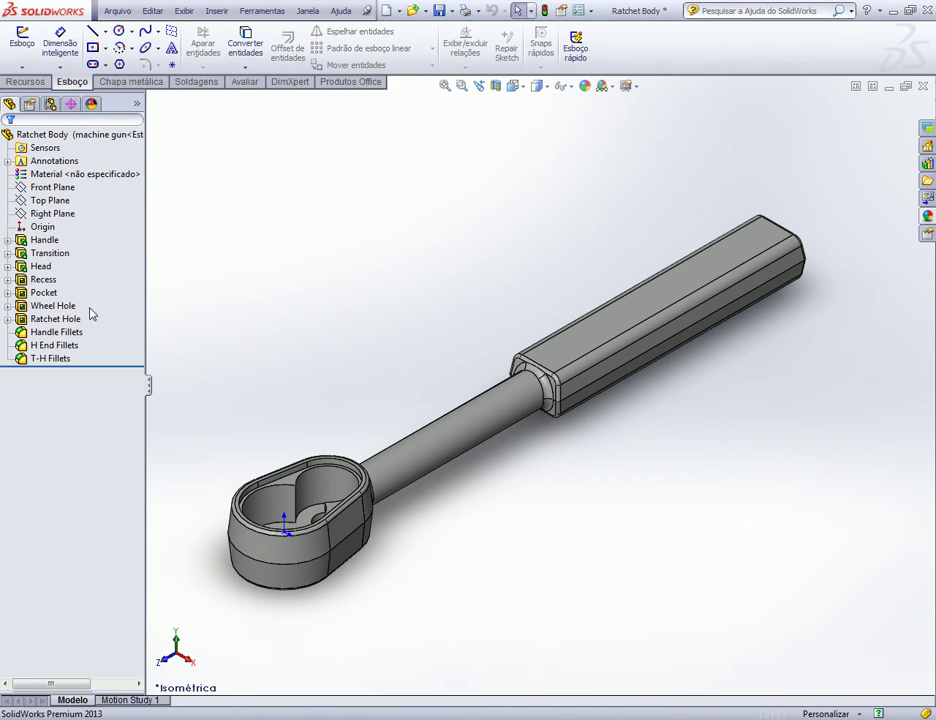
click(40, 240)
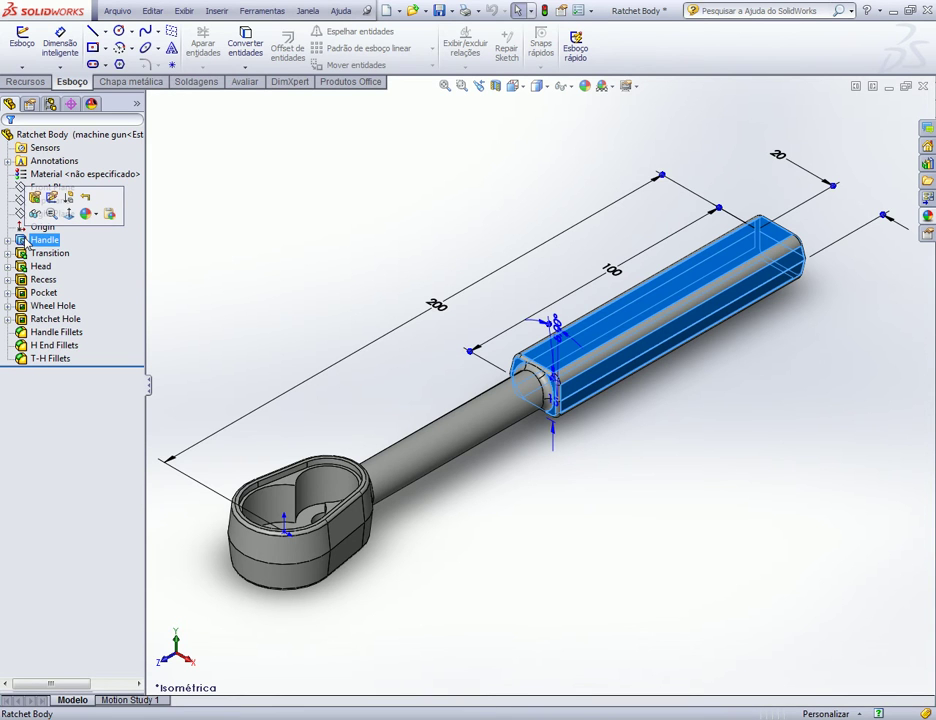
click(430, 306)
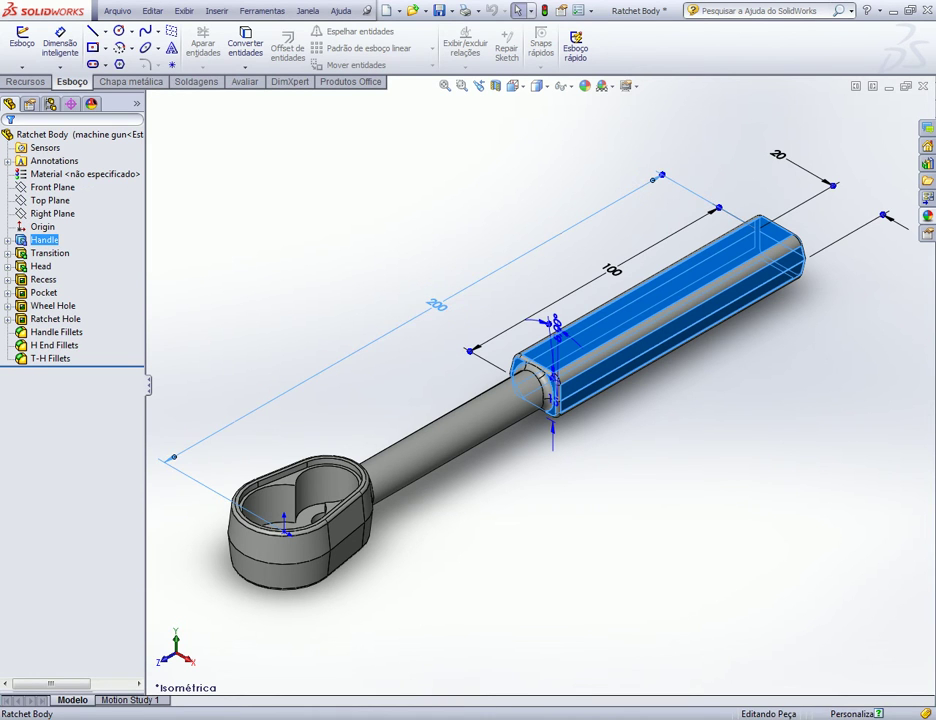
double_click(430, 306)
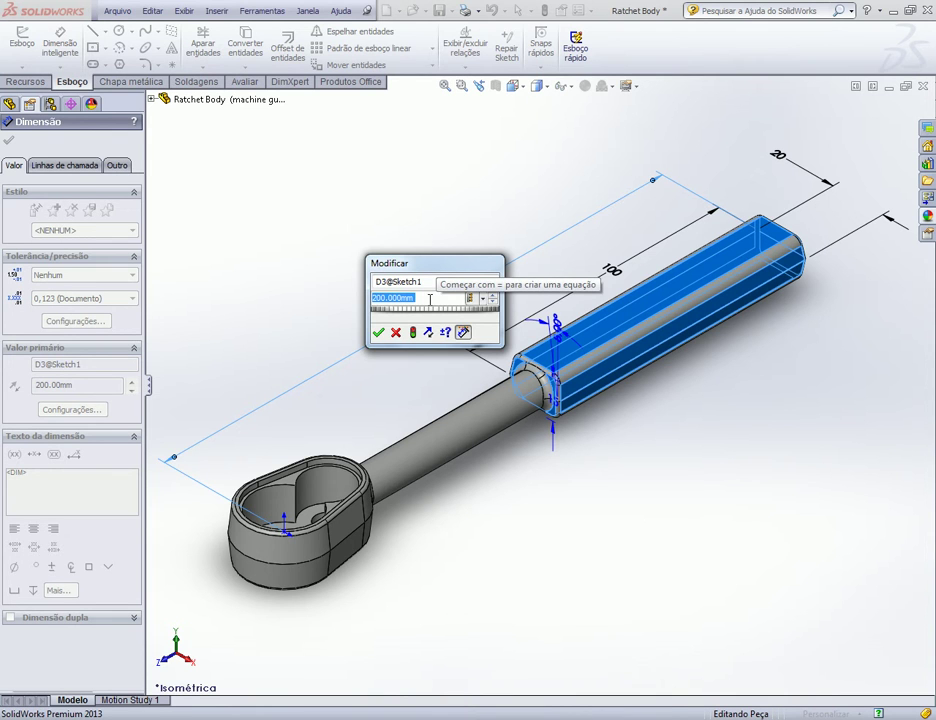
text(170)
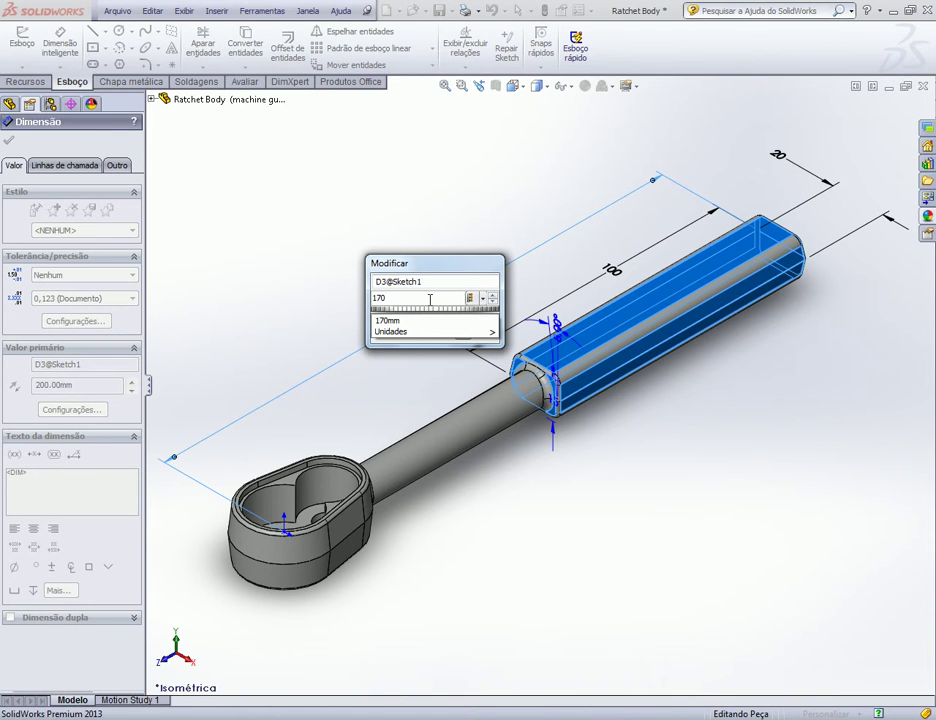
Apply the new length only to the machine gun and maquina configurations and rebuild the part.
click(481, 303)
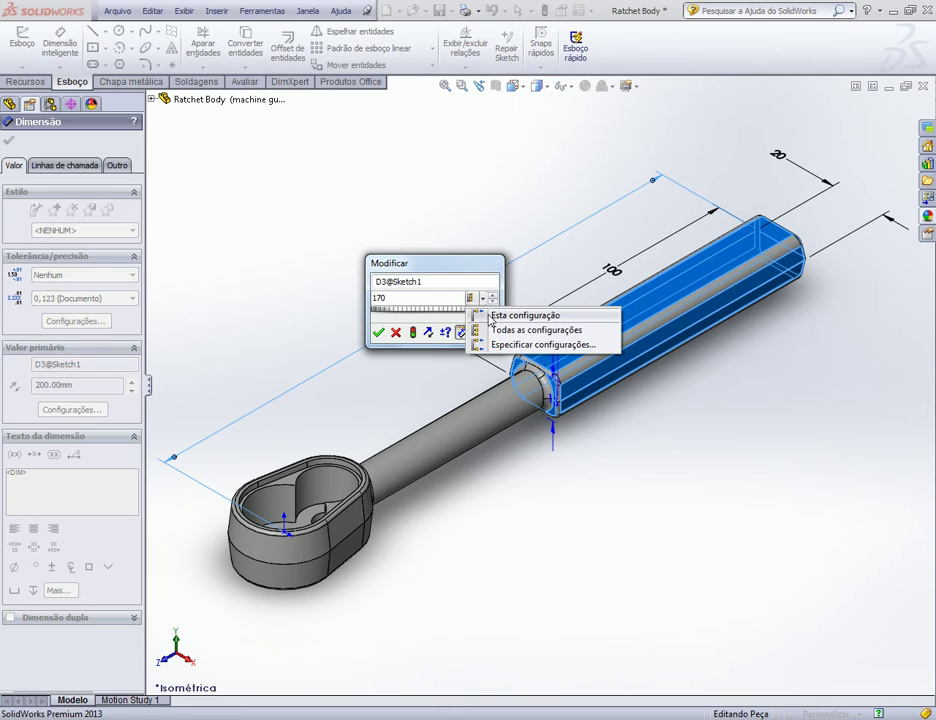
click(502, 345)
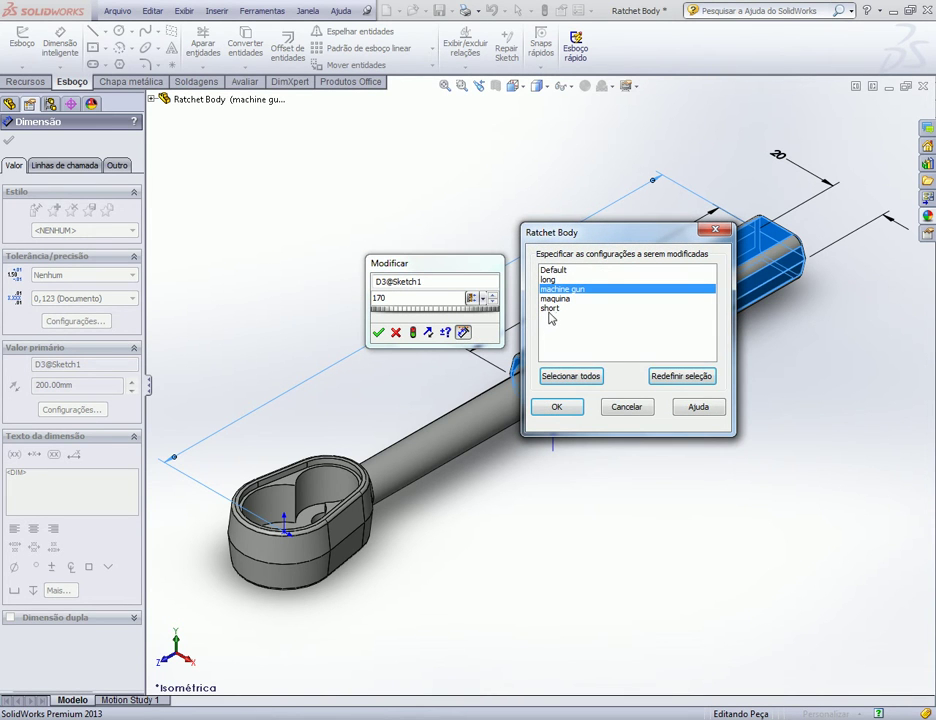
ctrl+click(558, 300)
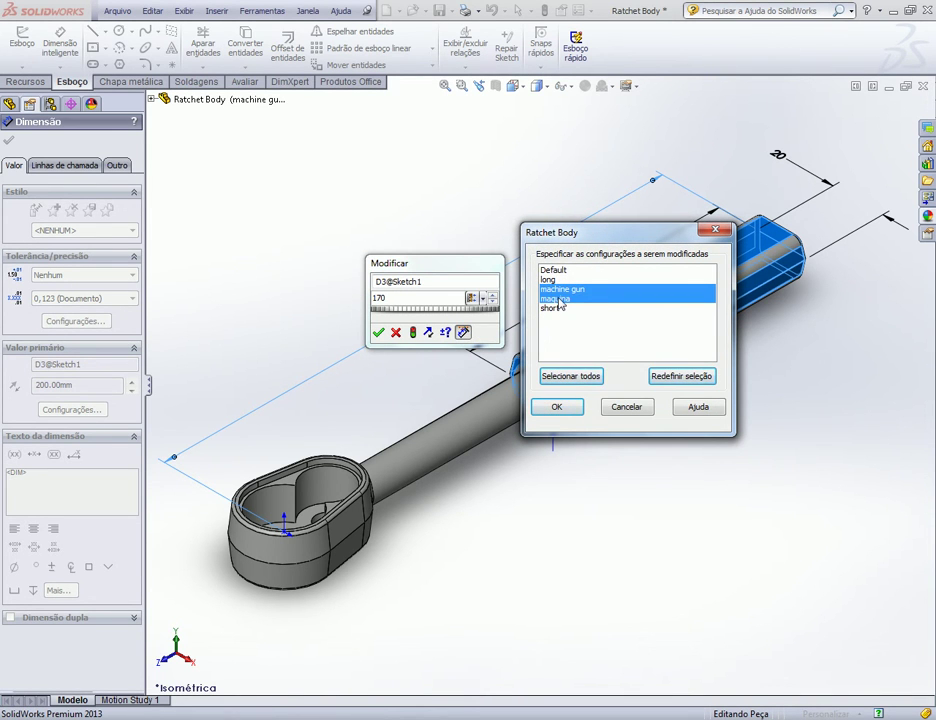
click(557, 407)
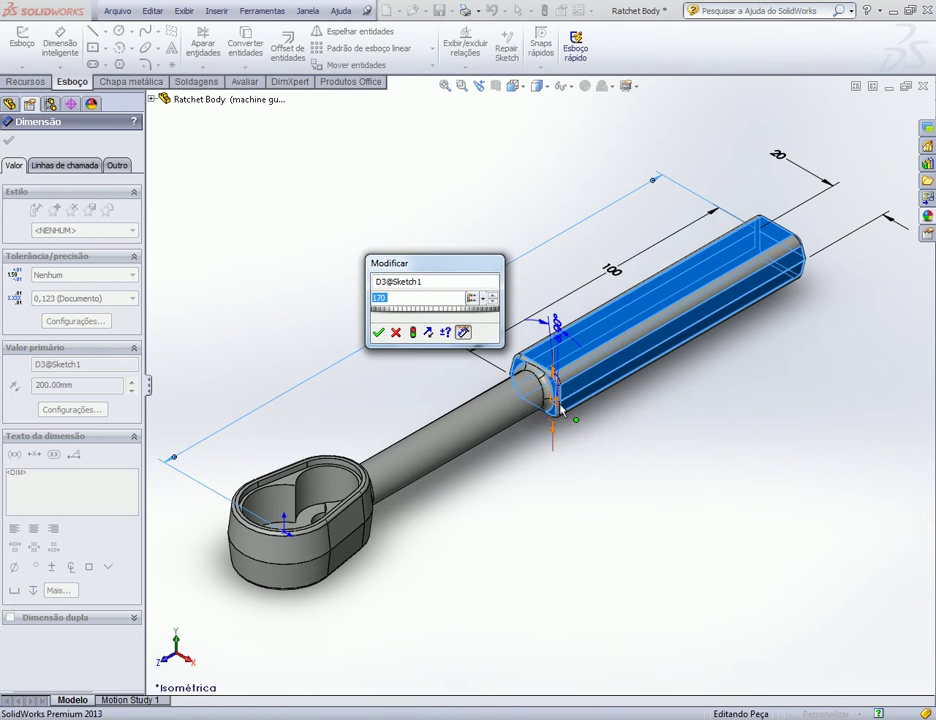
click(380, 333)
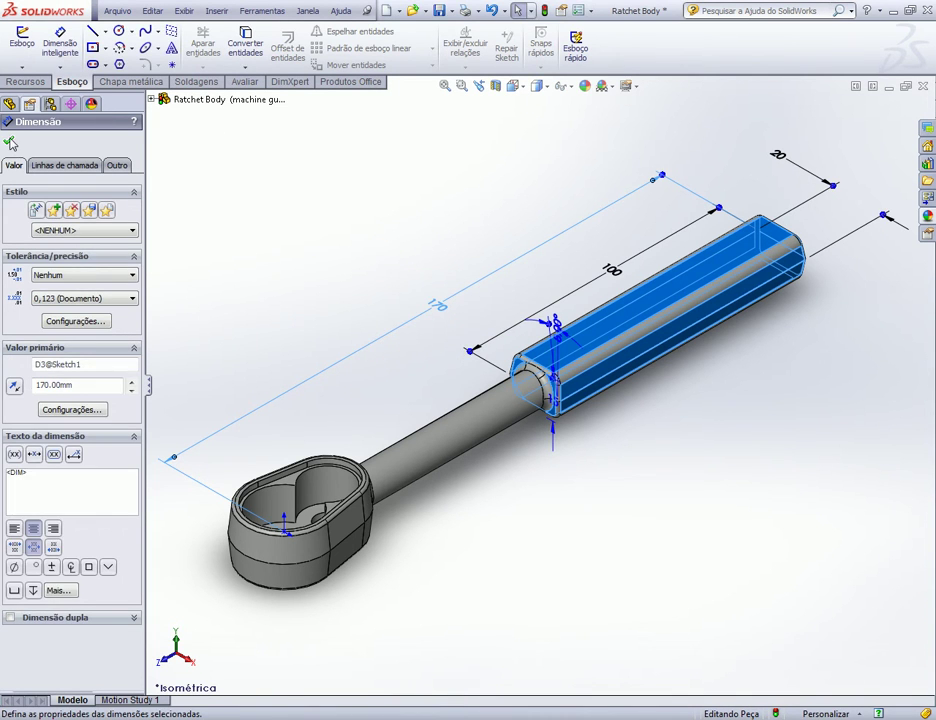
click(10, 142)
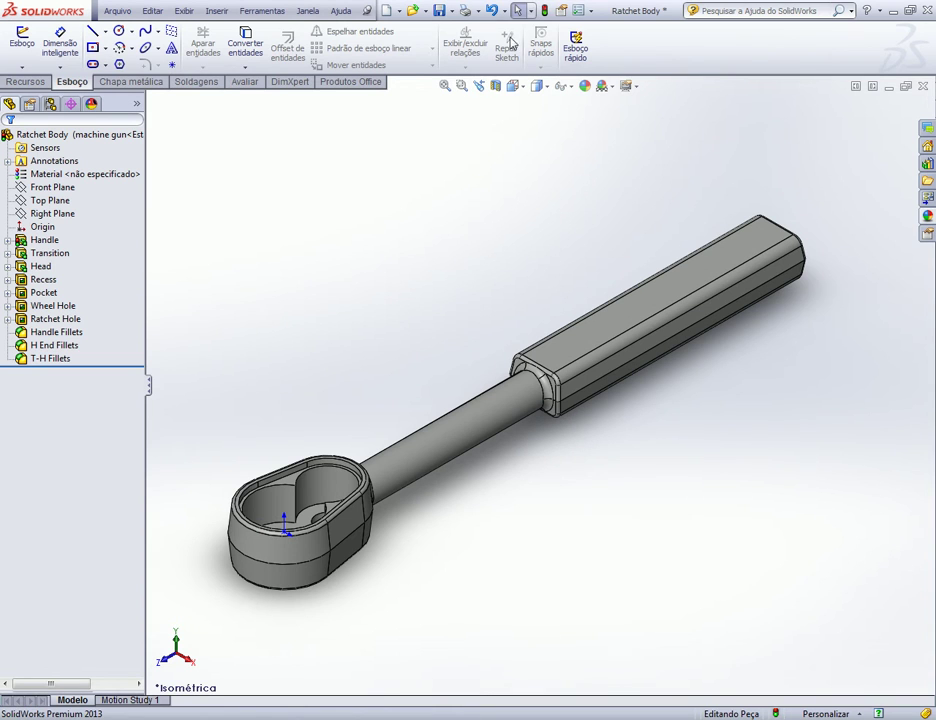
click(542, 10)
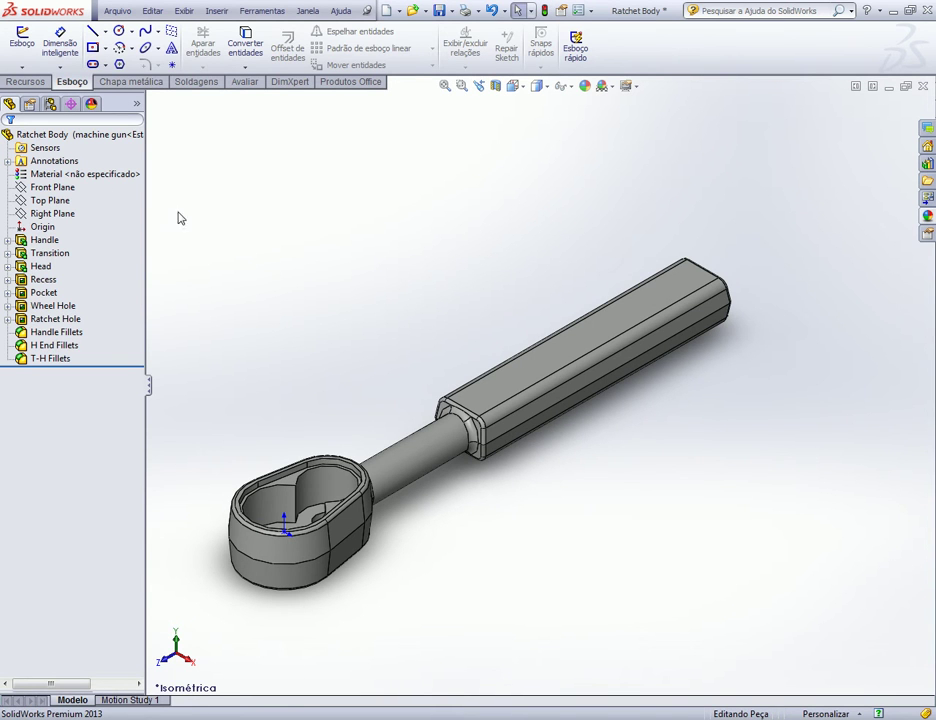
Activate the Default and long configurations in turn, rebuilding the model, to compare their handle lengths.
click(50, 104)
click(45, 162)
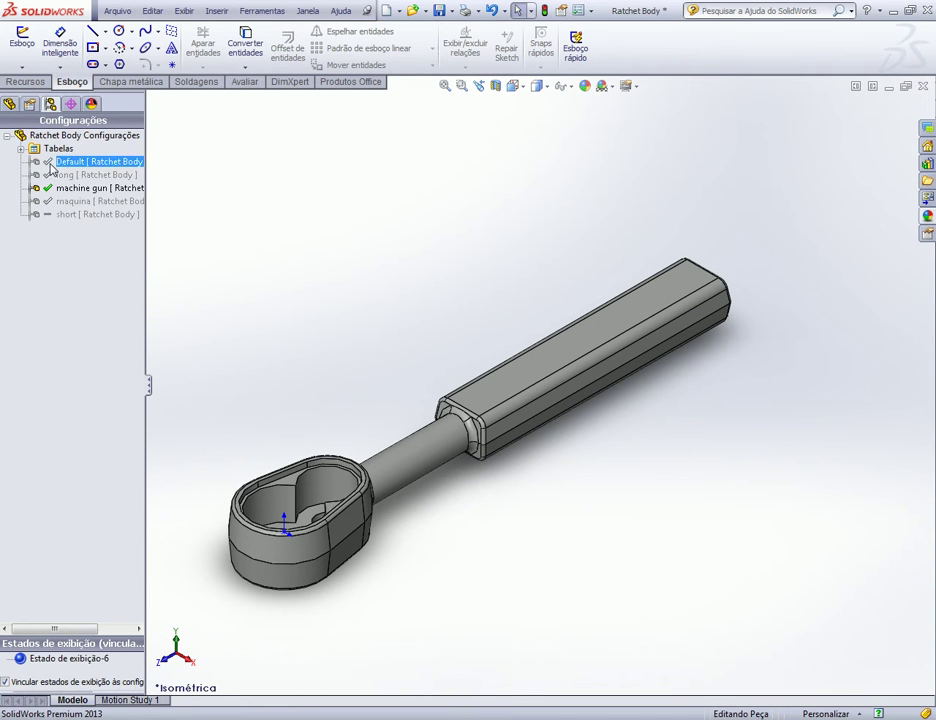
double_click(62, 164)
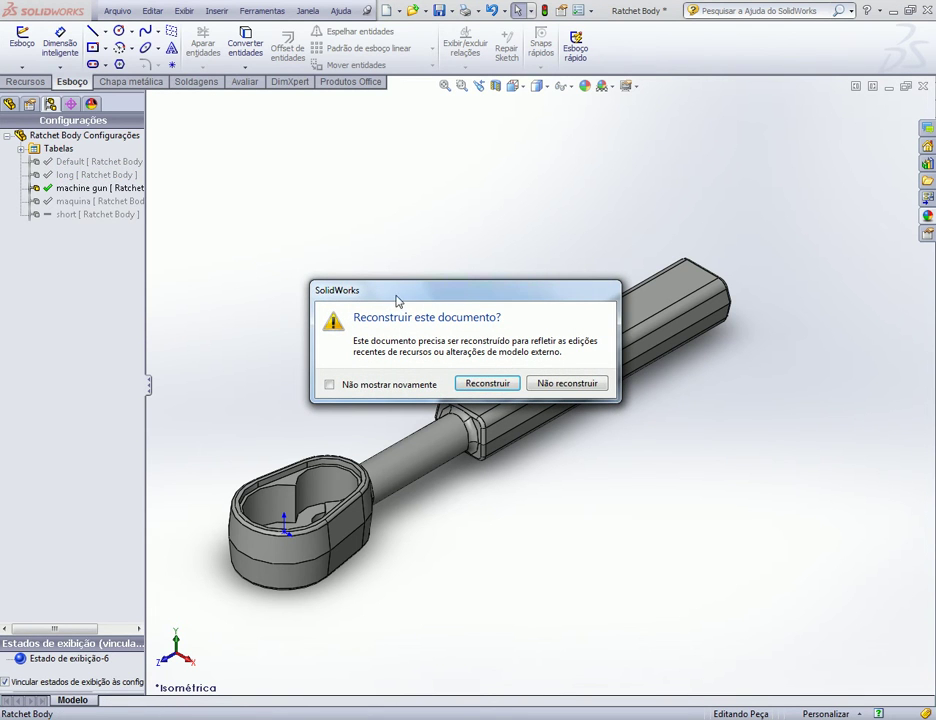
click(466, 383)
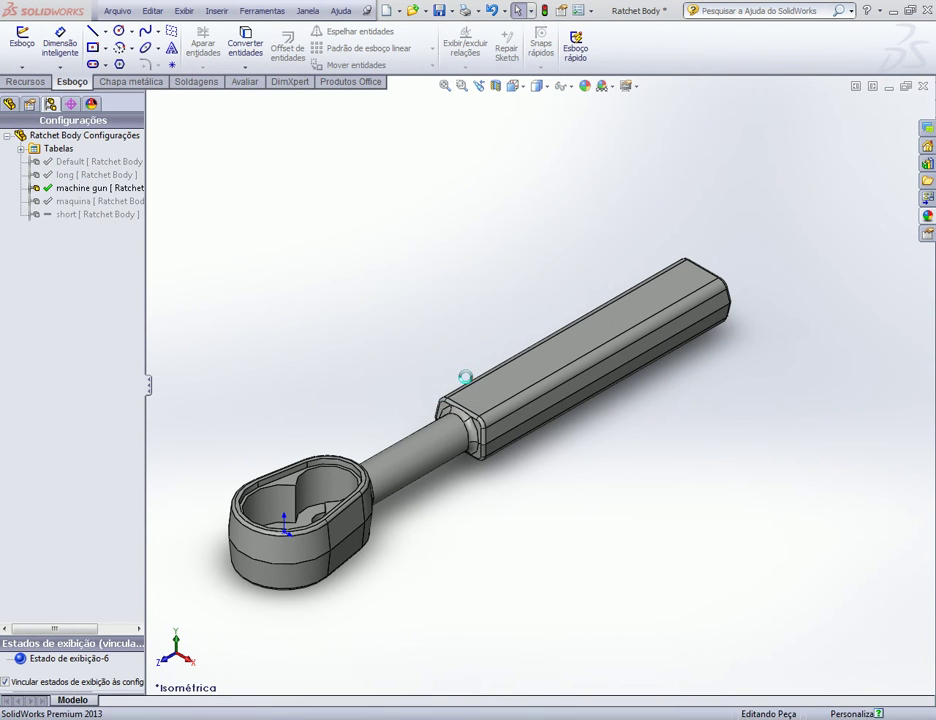
click(90, 175)
double_click(80, 175)
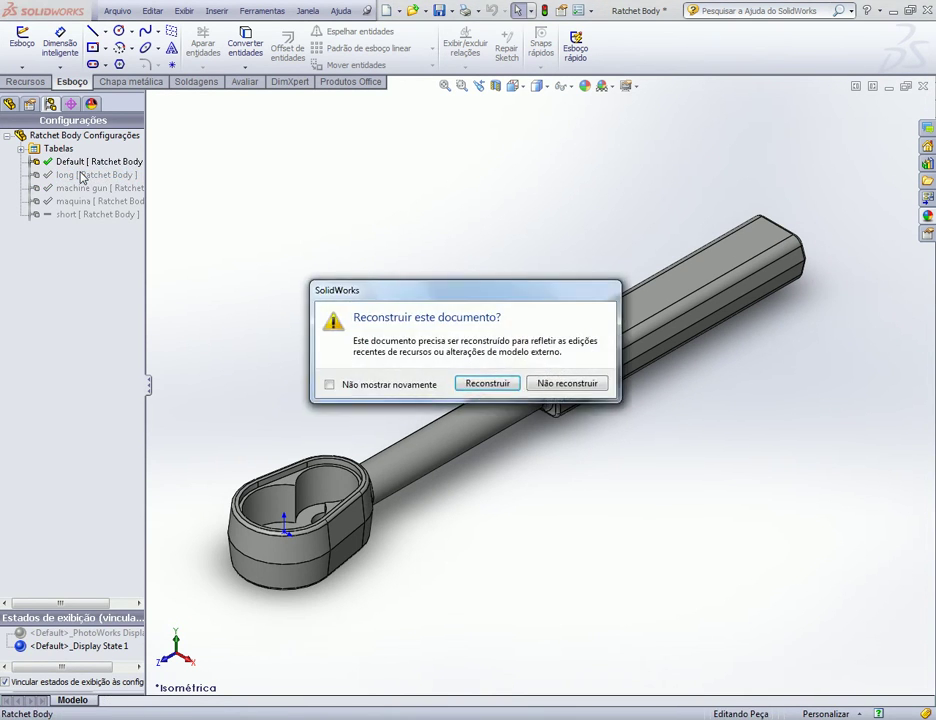
click(478, 387)
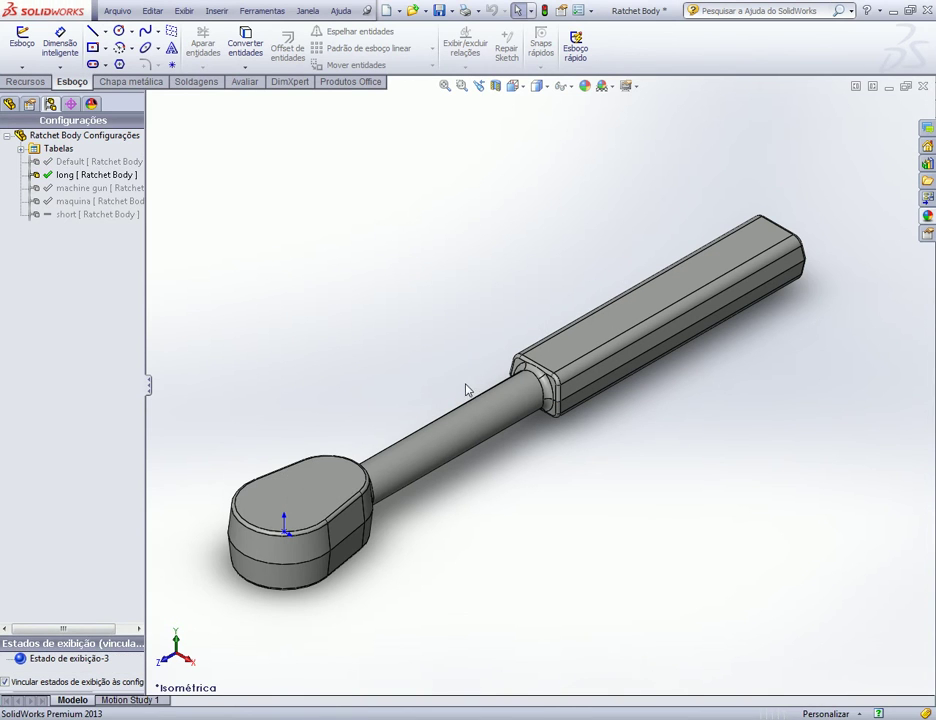
Activate the machine gun, maquina and short configurations in turn to compare their handle lengths.
double_click(67, 188)
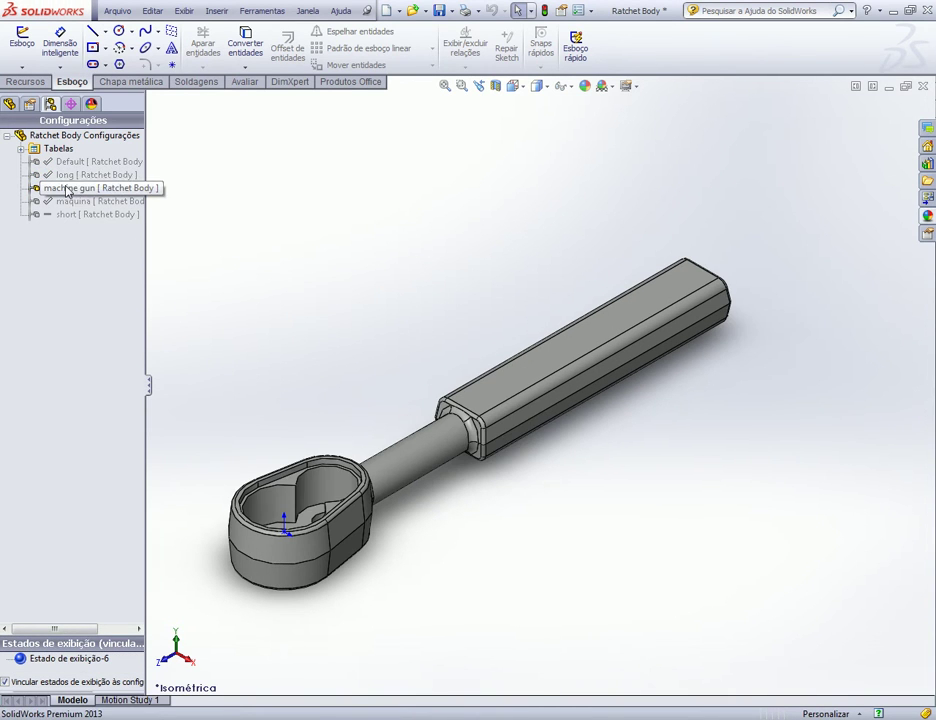
click(82, 203)
double_click(80, 201)
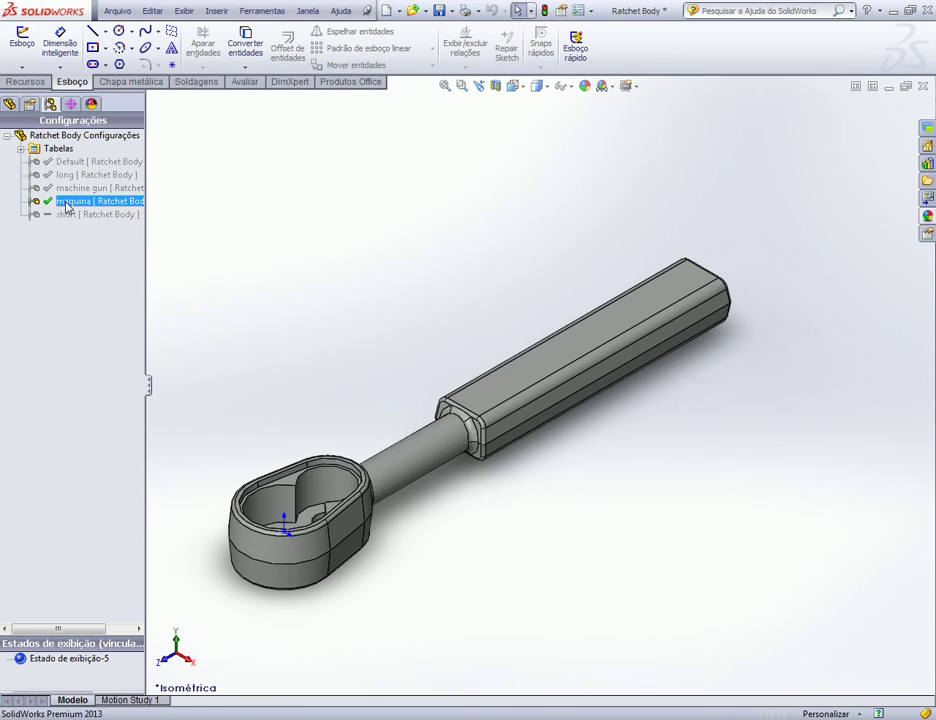
click(63, 216)
double_click(62, 215)
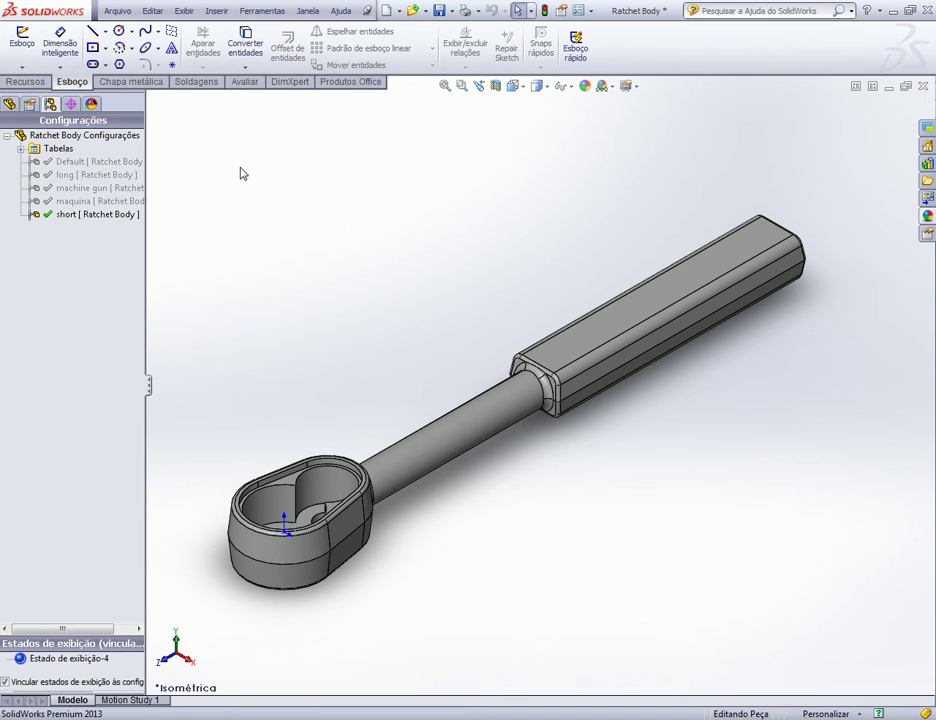
click(118, 215)
click(122, 202)
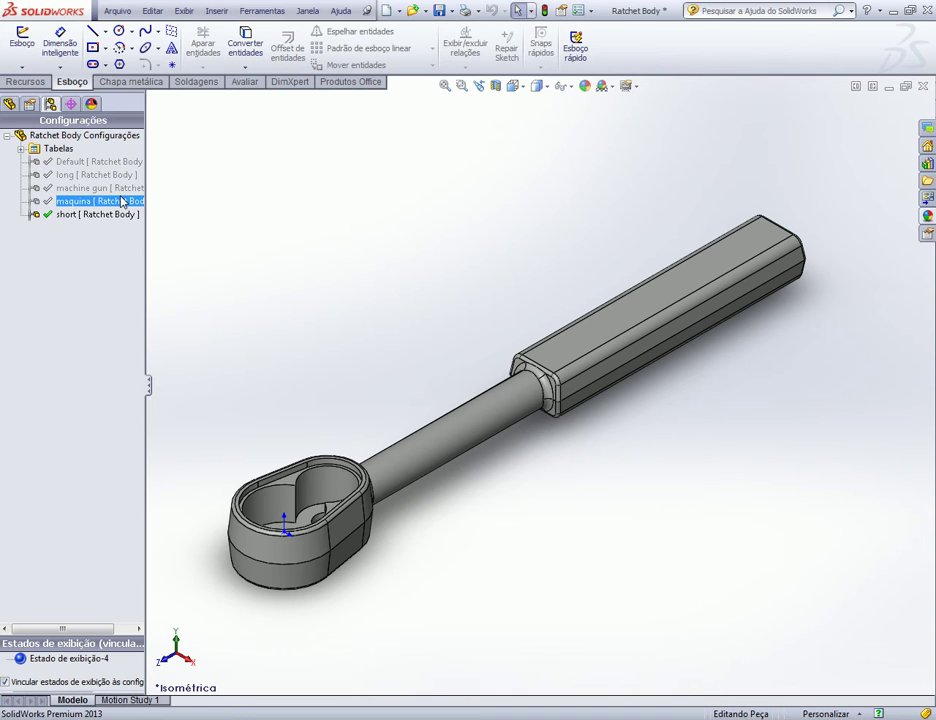
Create a drawing from the Ratchet Body part on a standard A4 (ISO) sheet.
click(116, 11)
click(160, 82)
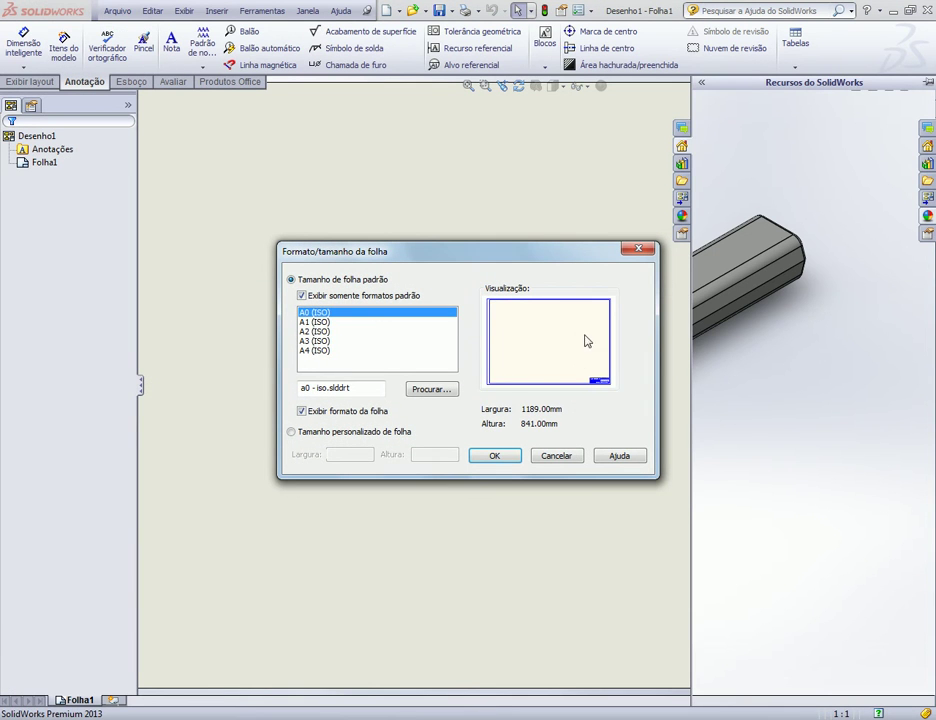
click(318, 341)
click(320, 351)
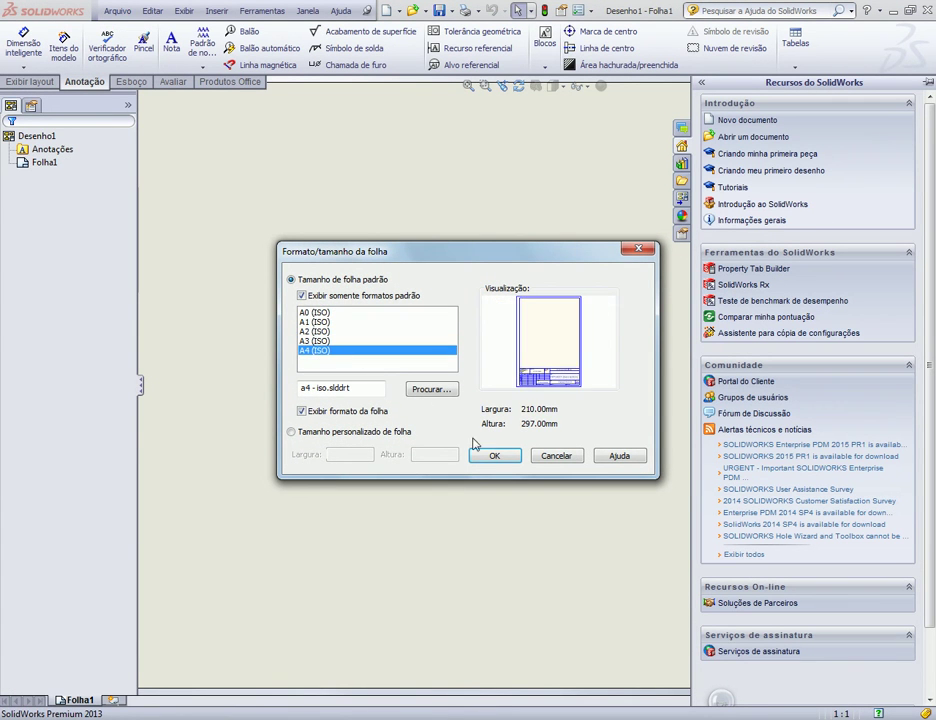
click(499, 457)
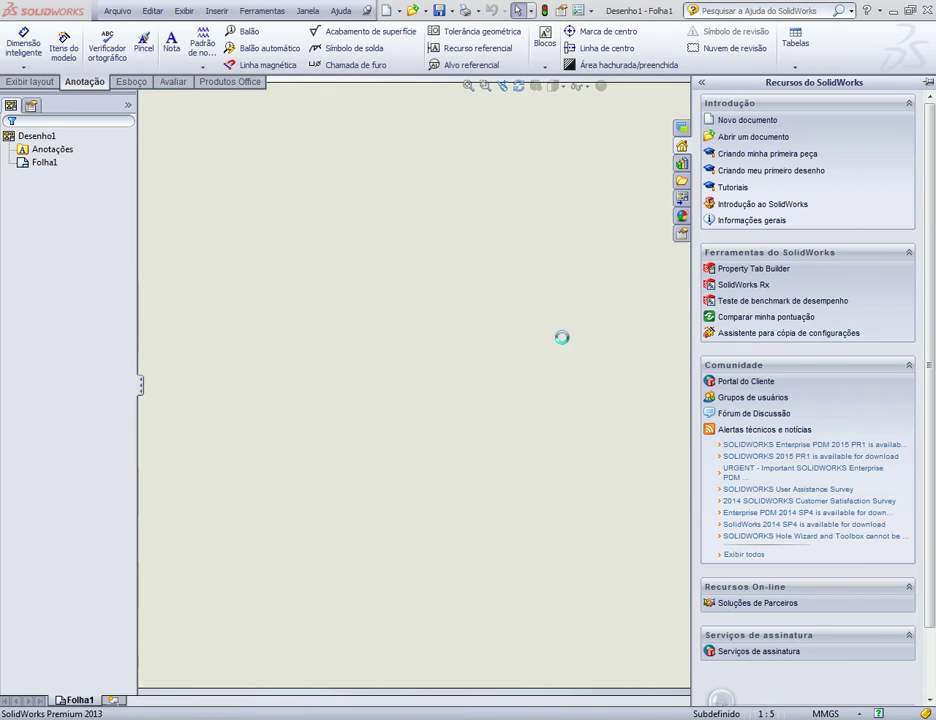
click(496, 361)
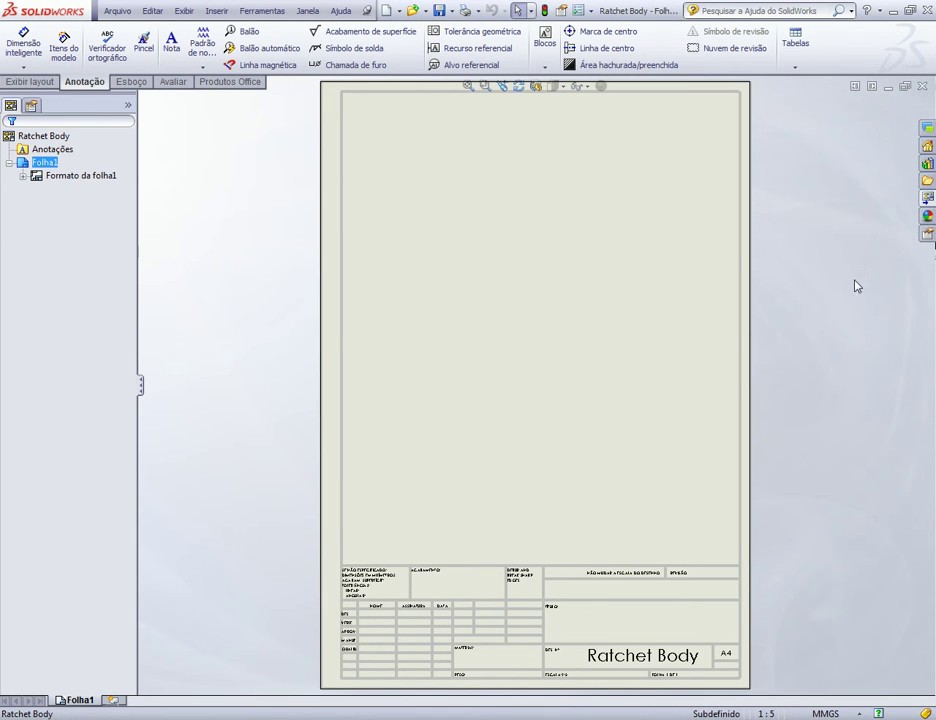
Place an isometric view of the Ratchet Body in the upper part of the drawing sheet.
click(926, 199)
drag(730, 511, 539, 288)
scroll(574, 287, down, 4)
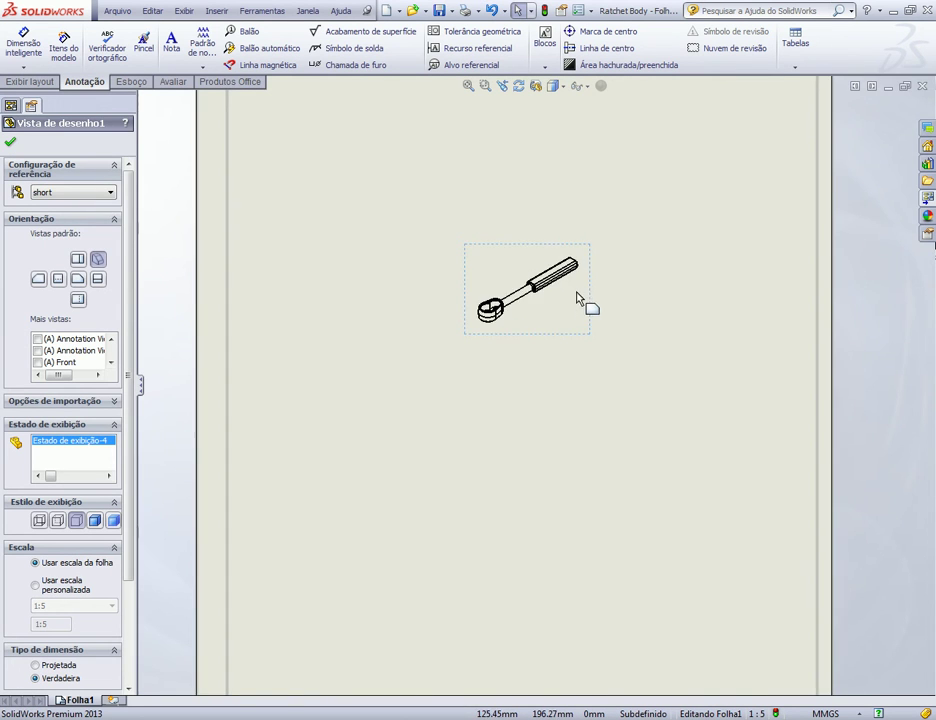
Switch the drawing view's reference configuration to long, then back to short.
click(56, 193)
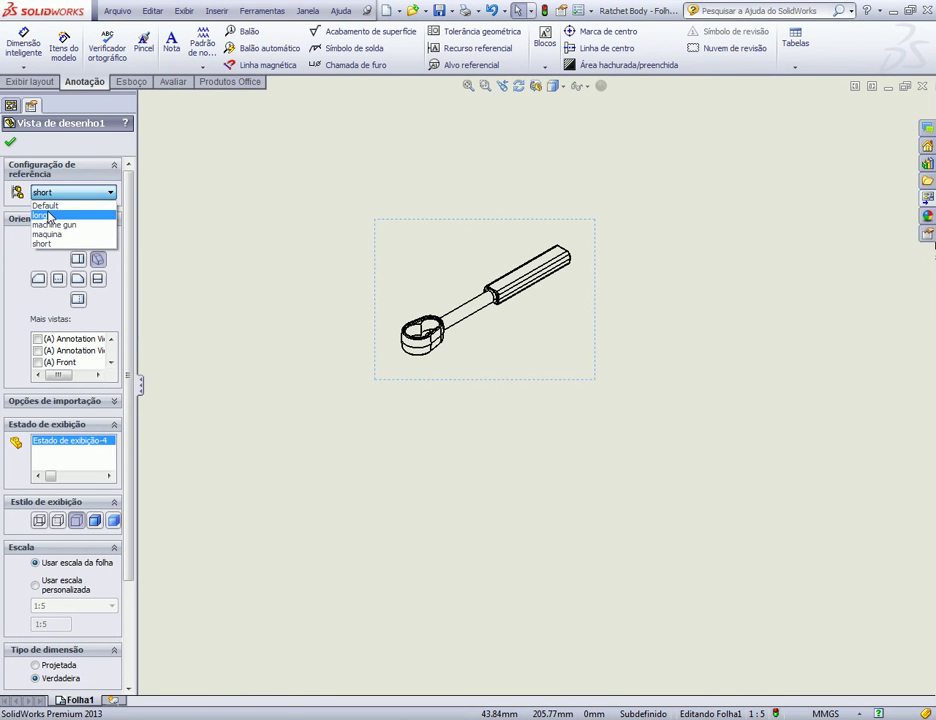
click(46, 216)
click(56, 193)
click(46, 236)
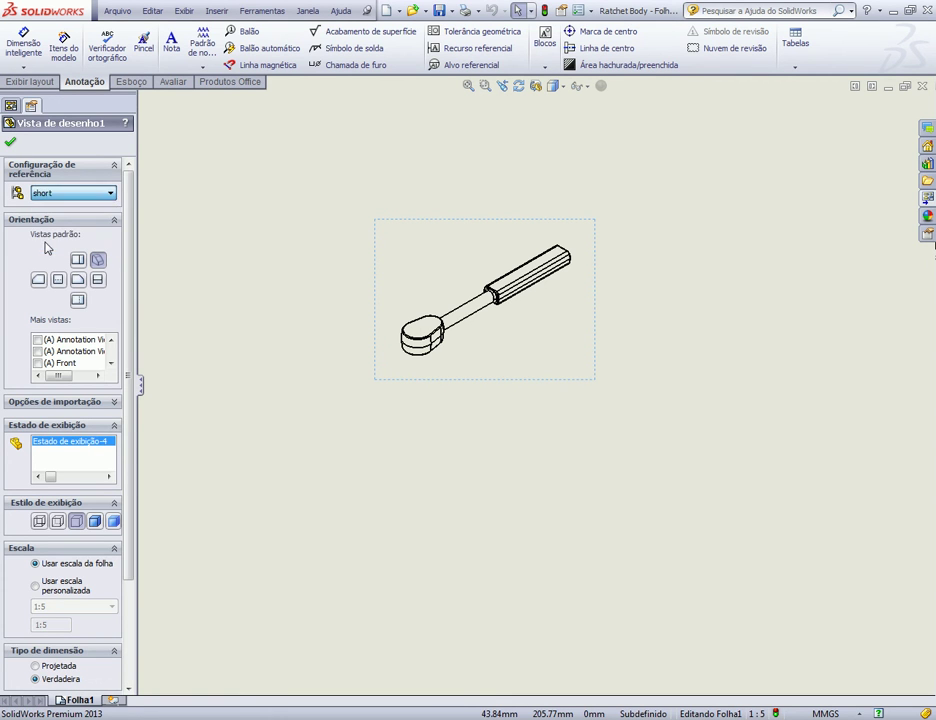
click(8, 142)
click(531, 375)
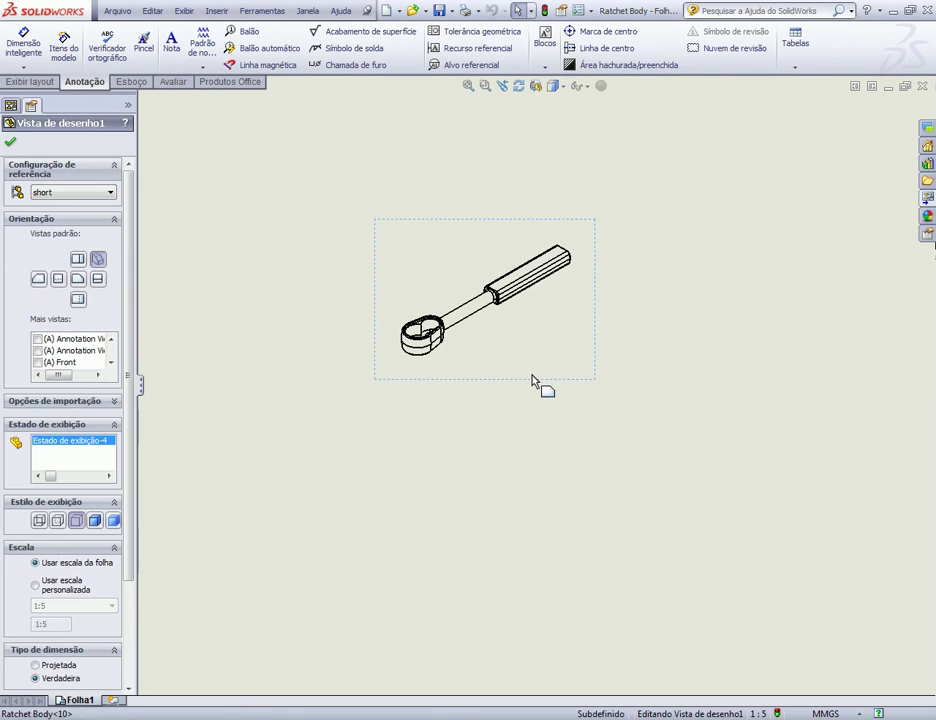
Examine the named configuration choices in the drawing view's properties, then leave without applying changes.
right_click(531, 378)
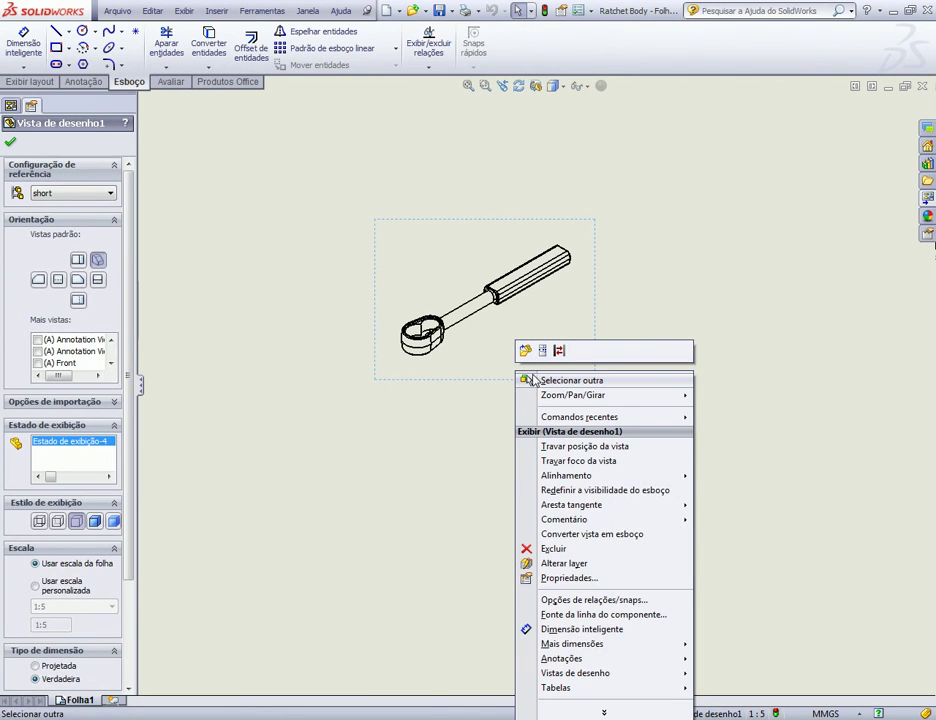
click(566, 577)
click(366, 362)
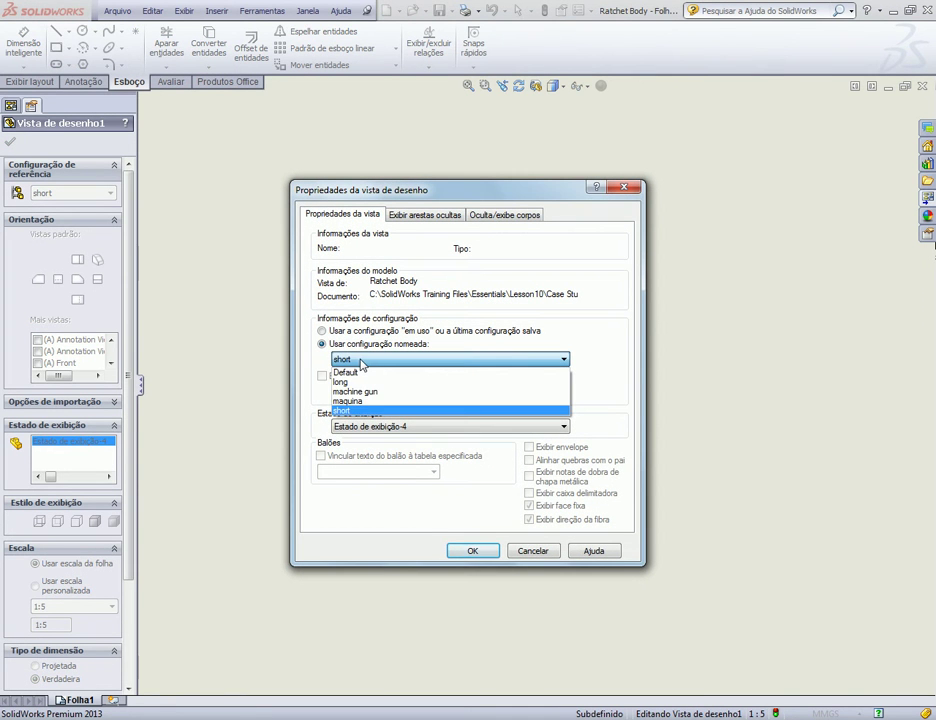
click(372, 405)
click(535, 557)
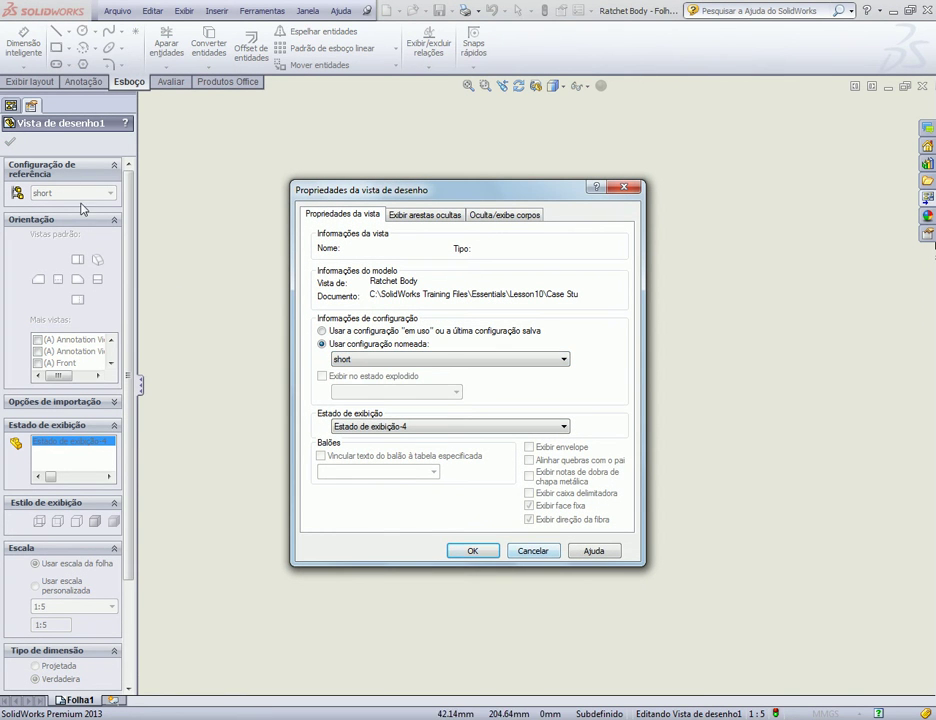
click(535, 551)
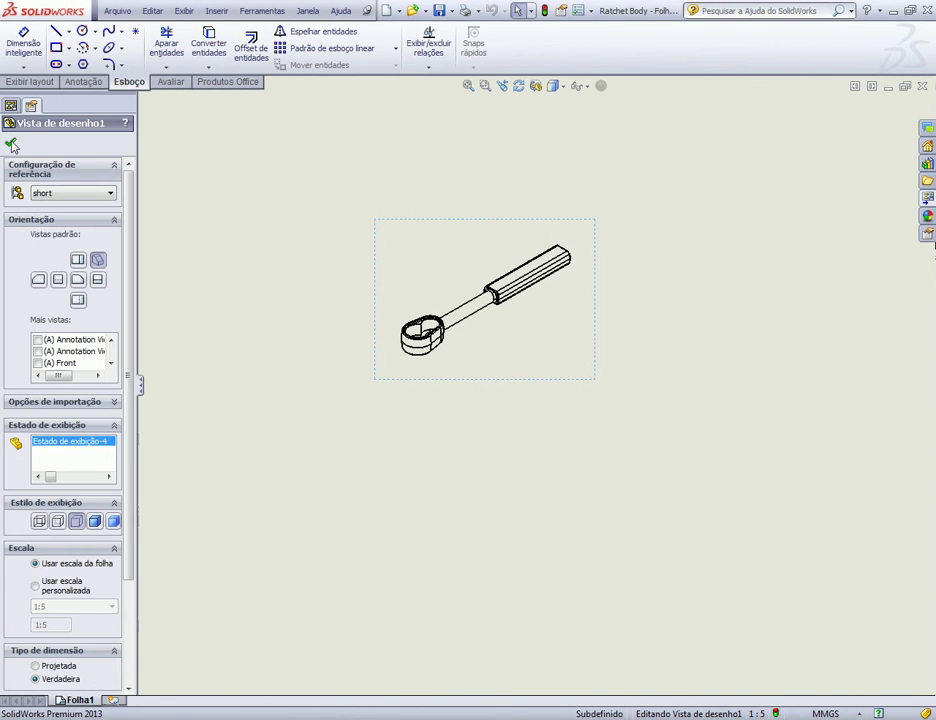
Finish editing the view and close the Ratchet Body drawing without saving.
click(10, 141)
click(921, 87)
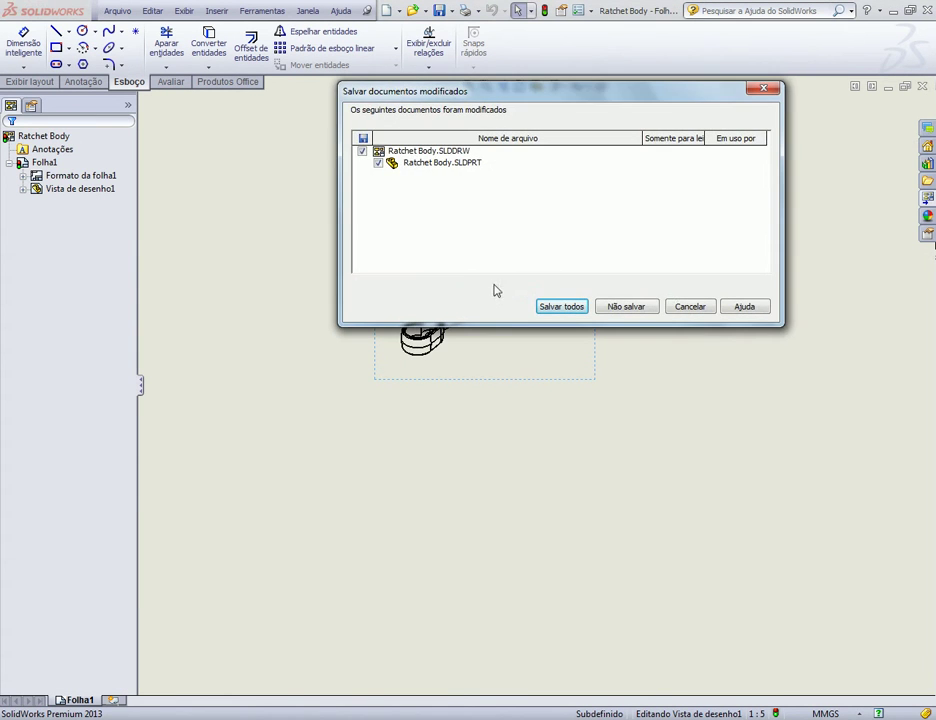
click(626, 307)
Browse to the Case Study folder under SolidWorks Training Files, Essentials, Lesson13 to open a file.
click(116, 11)
click(125, 46)
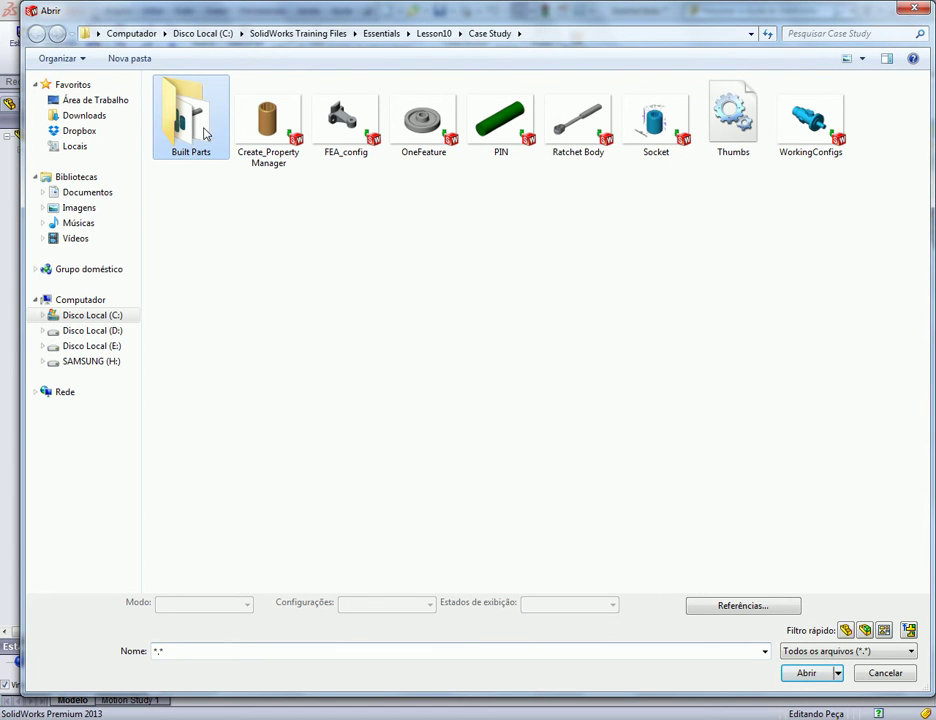
click(92, 318)
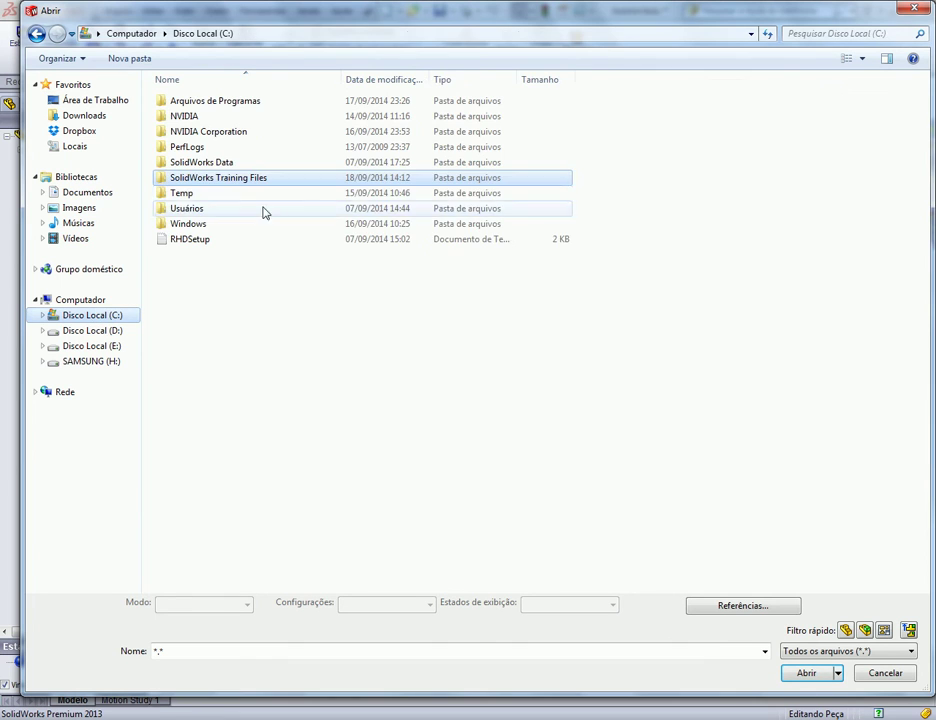
double_click(232, 179)
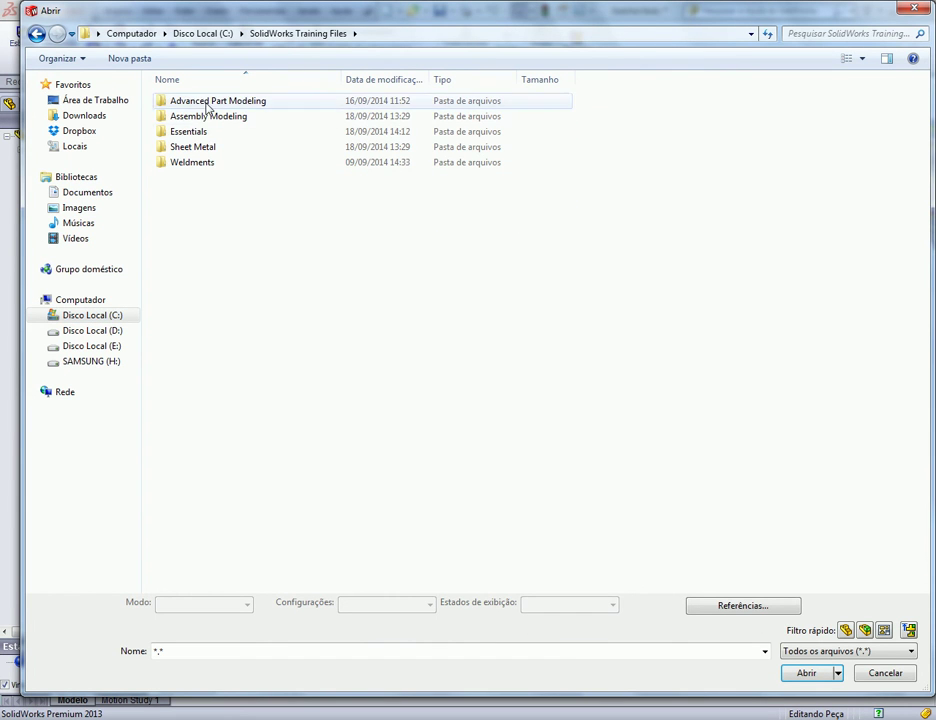
double_click(198, 103)
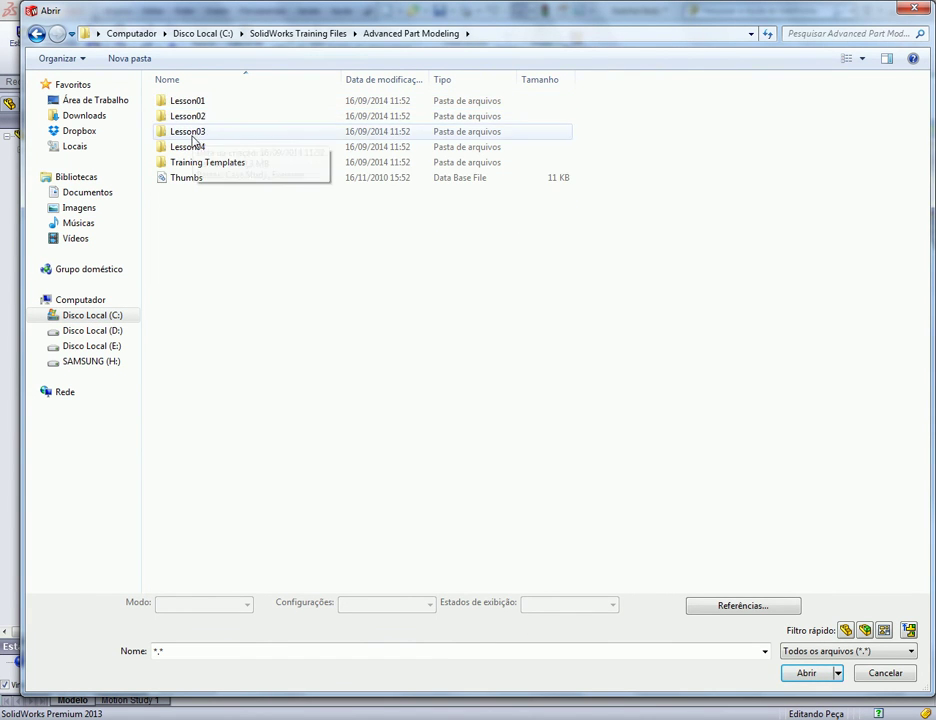
click(37, 34)
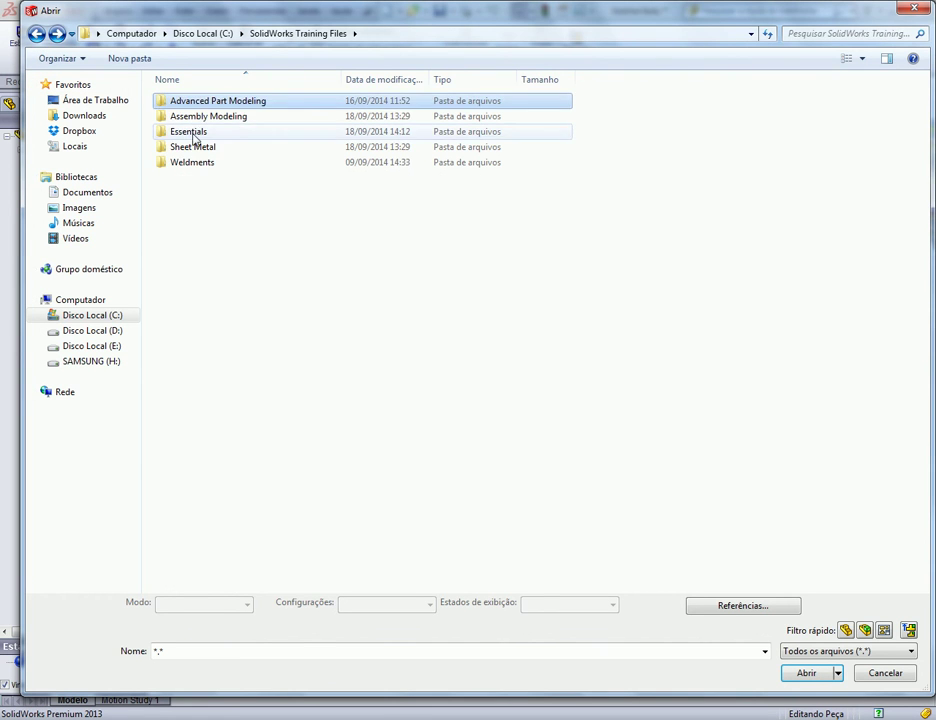
double_click(188, 133)
double_click(190, 287)
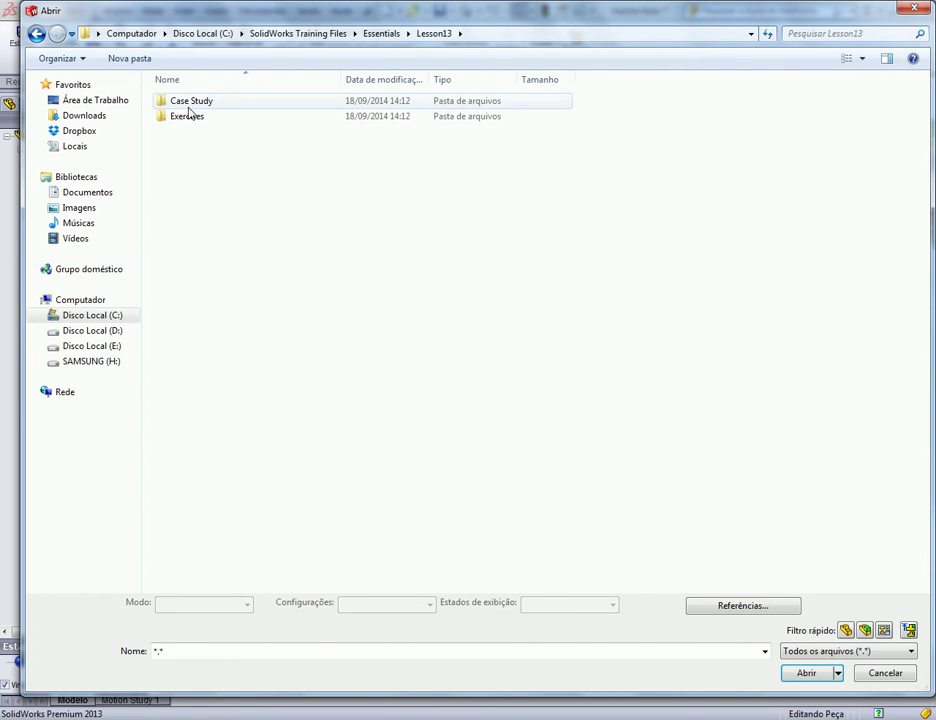
double_click(188, 102)
Show the folder's files as large thumbnails and open the crank sub assembly.
click(862, 58)
click(862, 42)
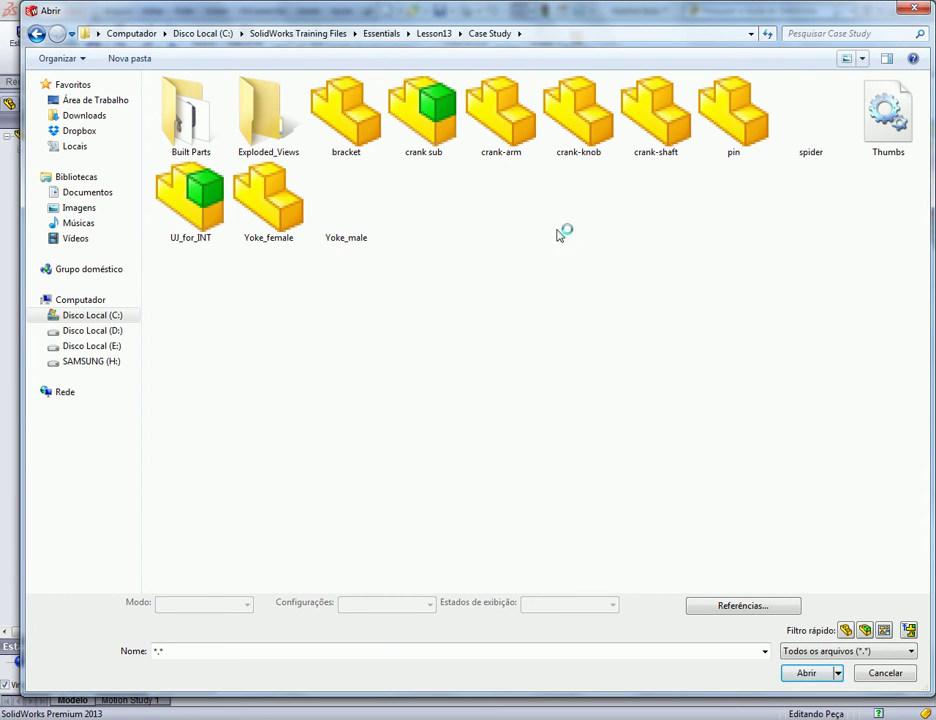
double_click(420, 119)
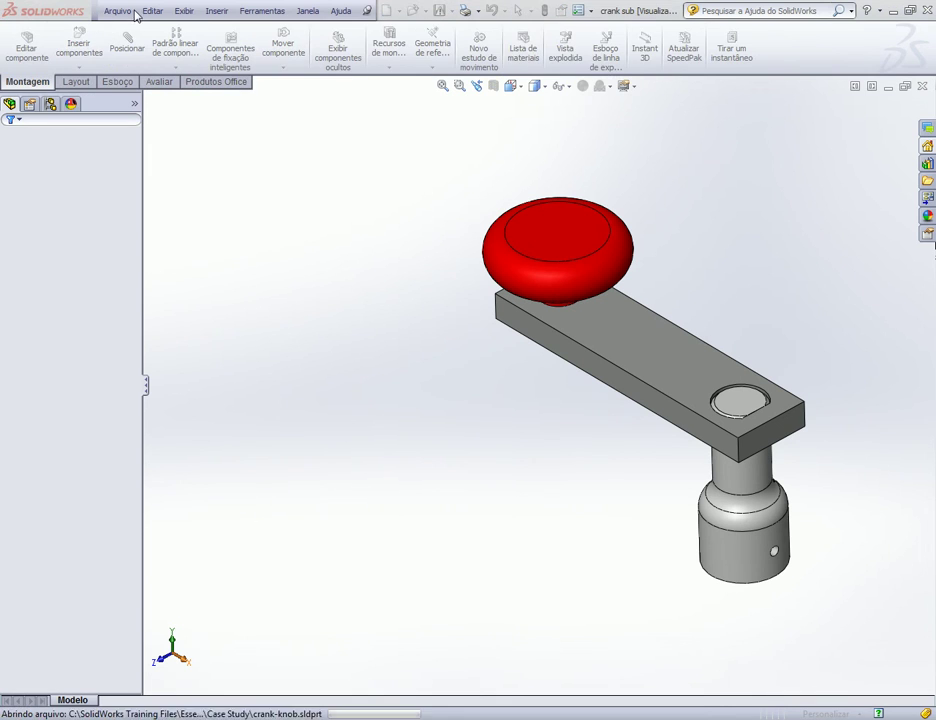
Insert the open Ratchet Body part into the assembly, placing it behind the crank.
click(205, 12)
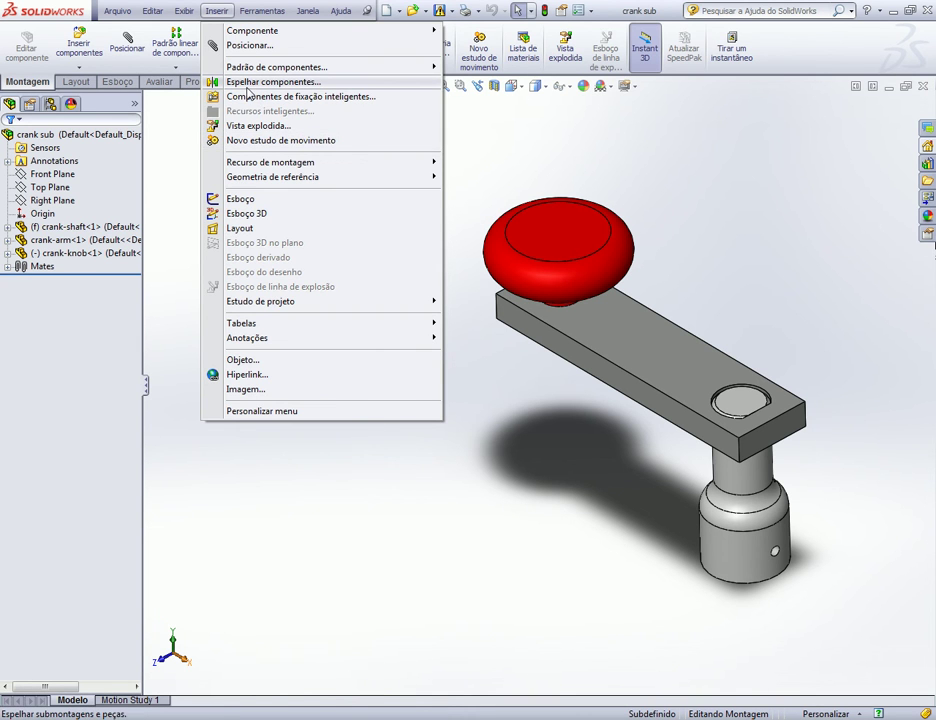
click(76, 36)
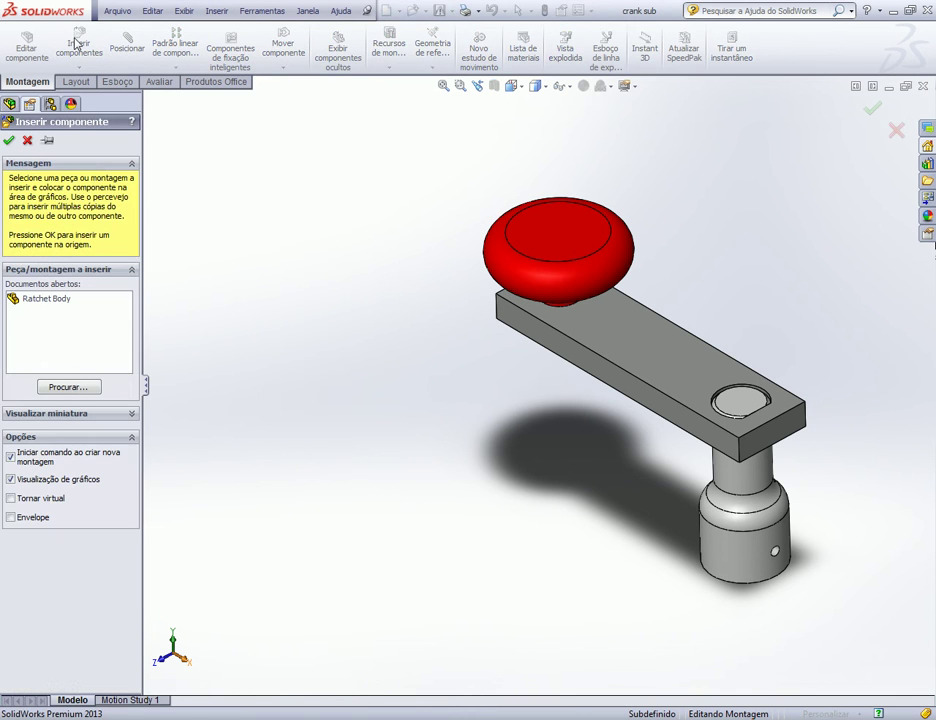
click(47, 299)
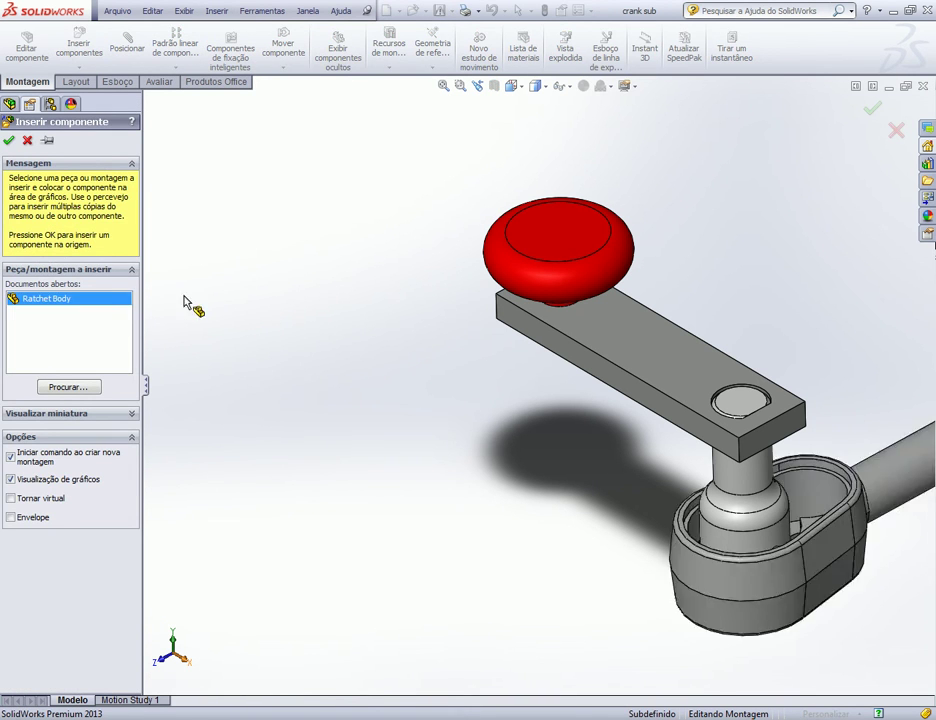
scroll(360, 310, up, 3)
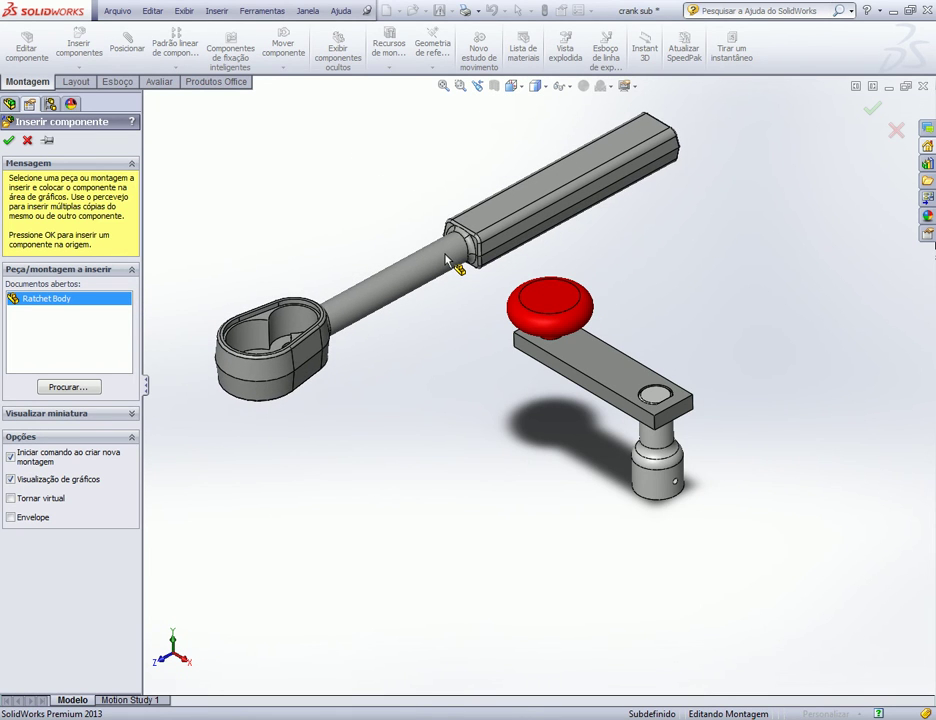
click(447, 262)
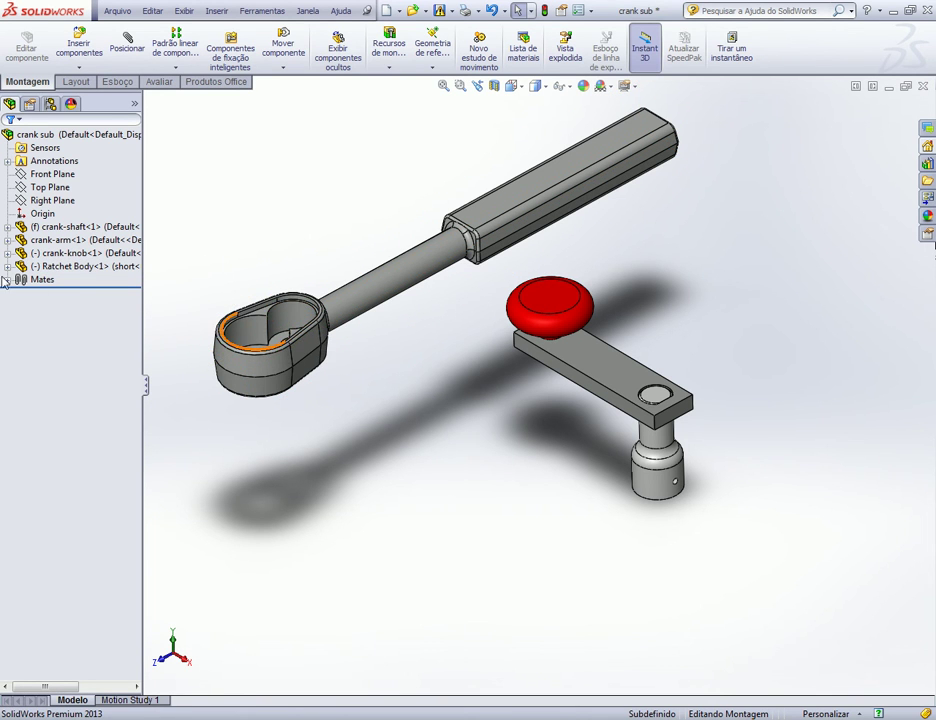
Set the Ratchet Body component's referenced configuration to machine gun in its component properties.
right_click(74, 267)
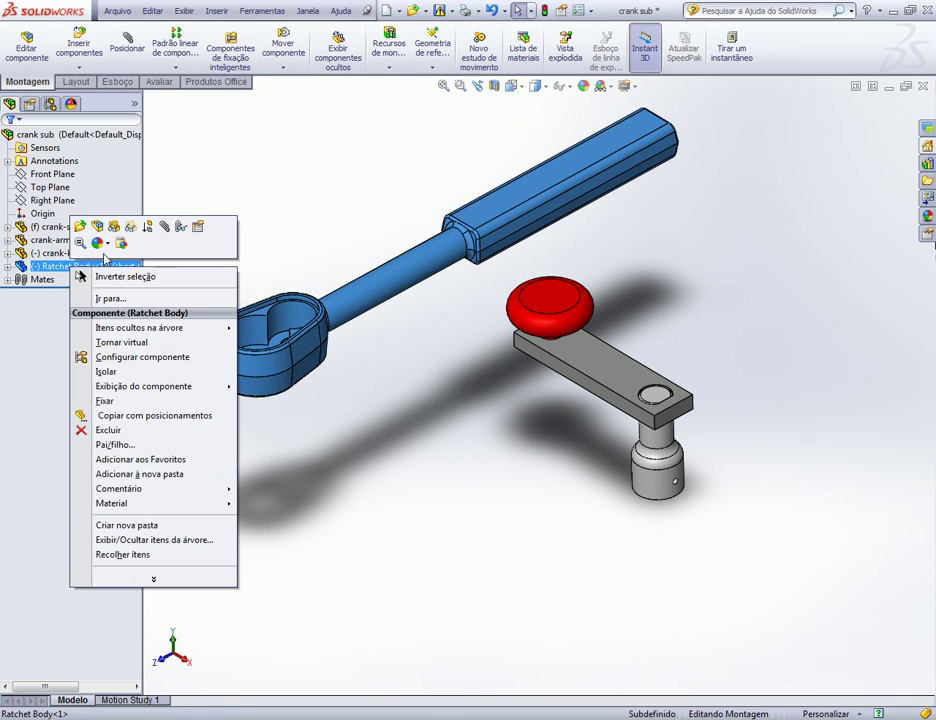
click(198, 227)
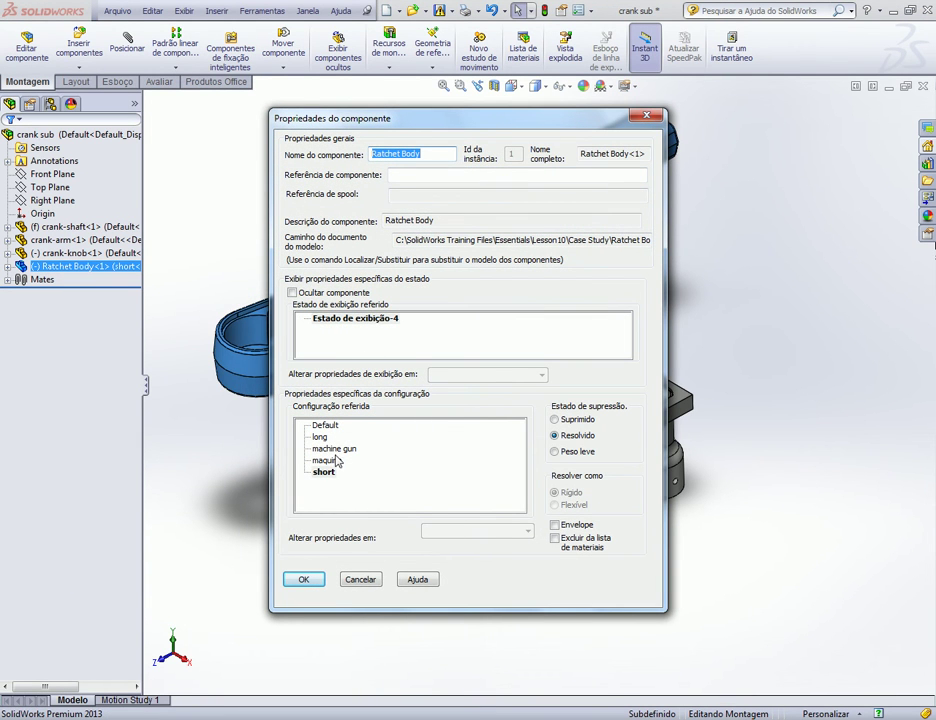
click(331, 451)
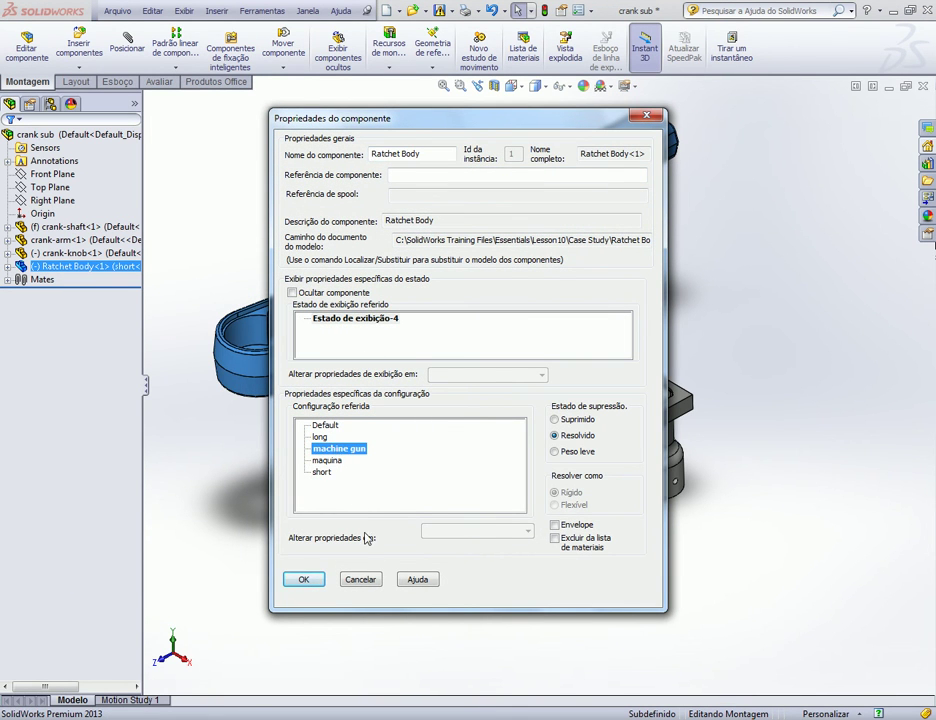
click(306, 580)
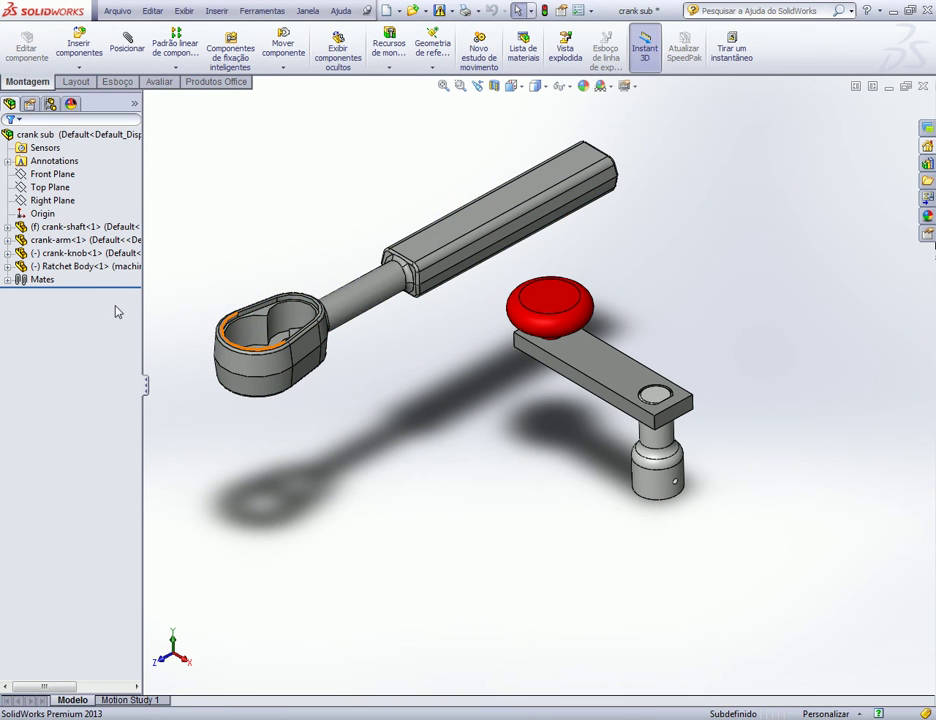
Set the Ratchet Body component's referenced configuration to long.
right_click(62, 267)
click(200, 222)
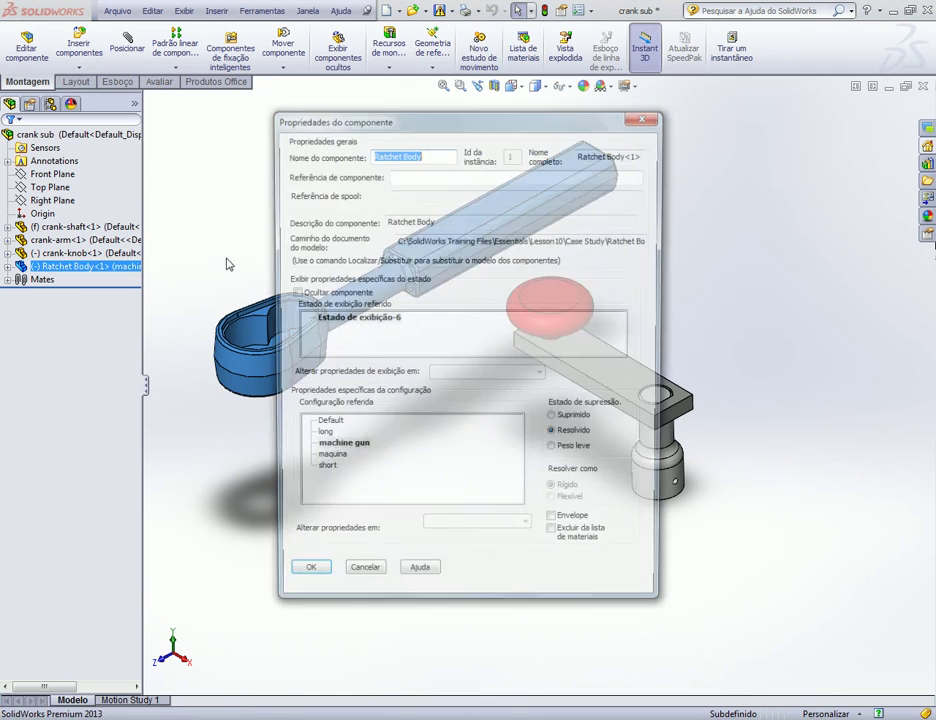
click(320, 437)
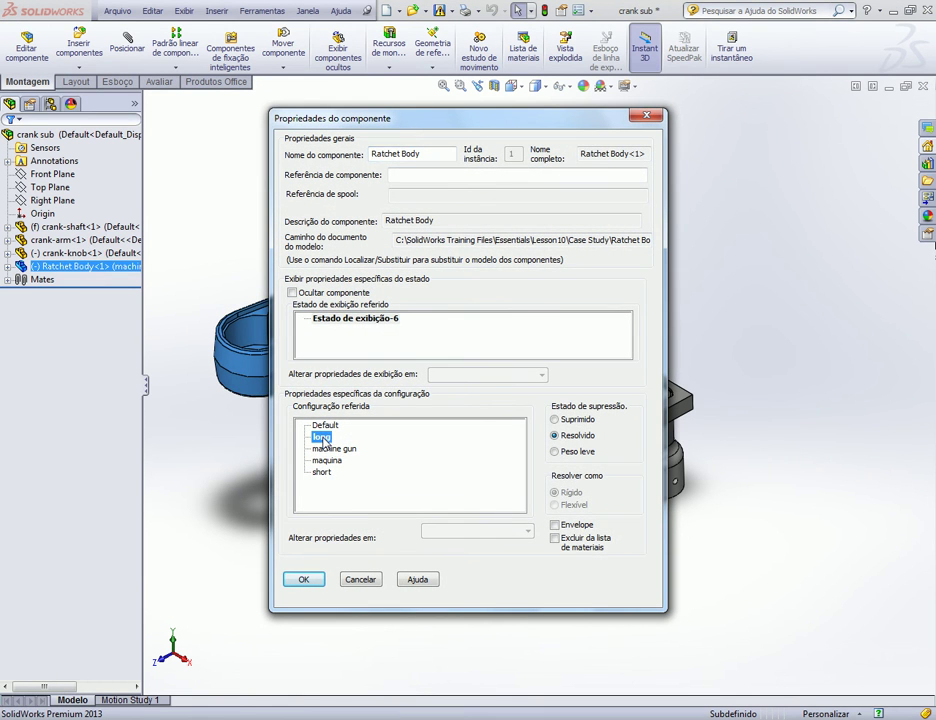
click(303, 579)
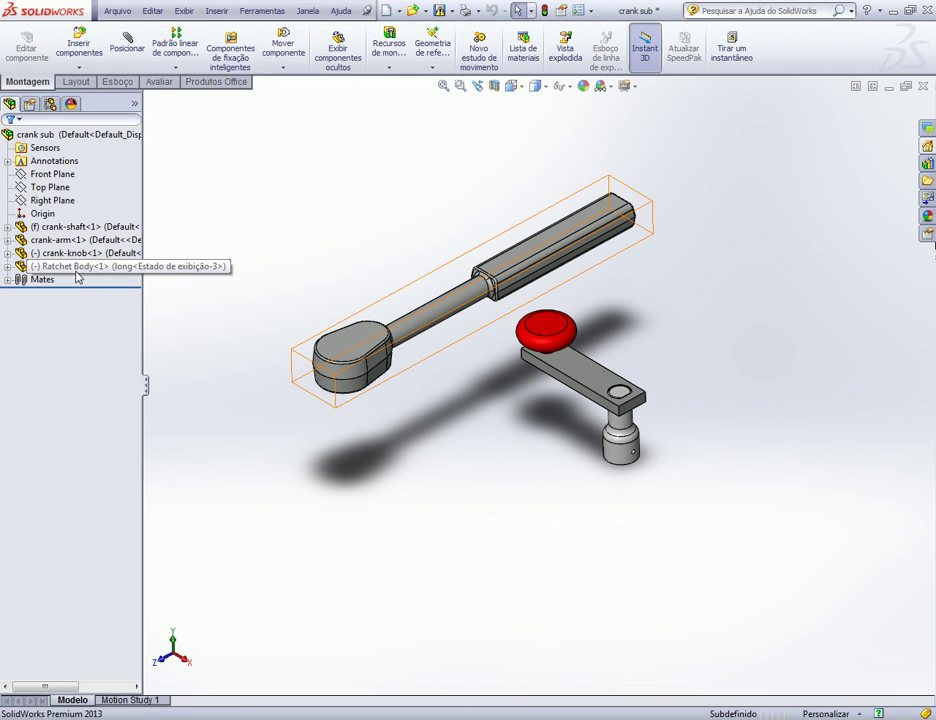
Place a second copy of the Ratchet Body in front of the first and set its referenced configuration to maquina.
ctrl+drag(62, 272, 399, 513)
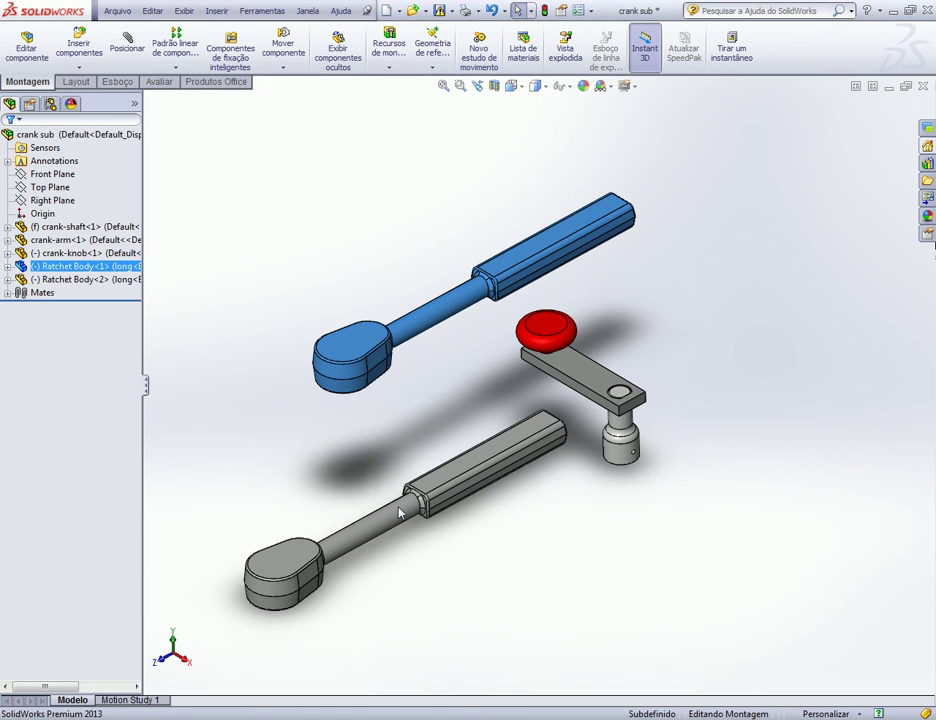
click(67, 282)
right_click(67, 285)
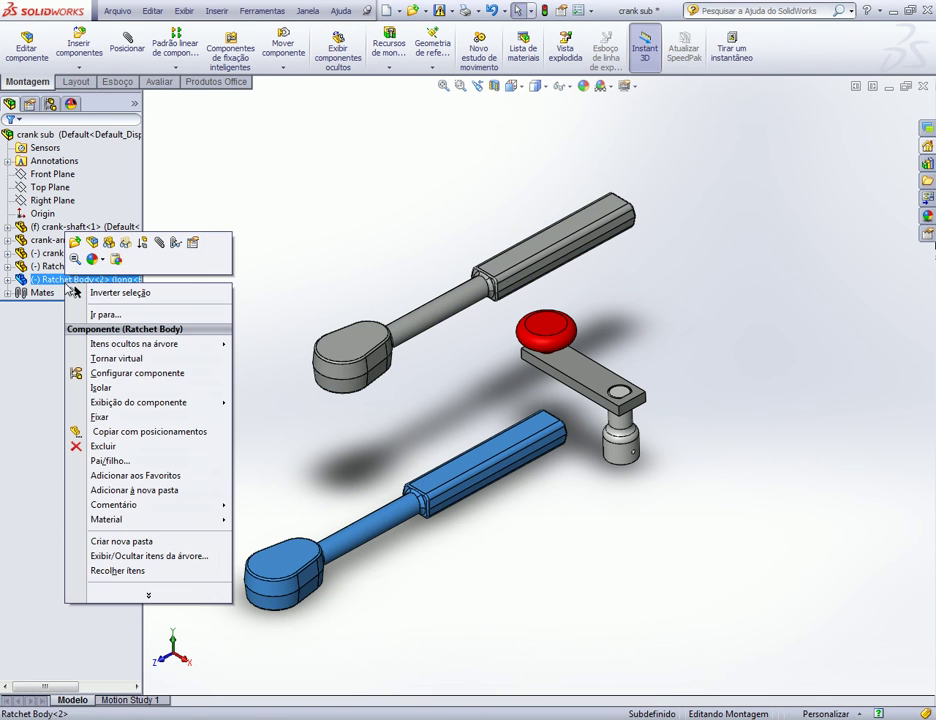
click(193, 243)
click(330, 460)
click(304, 579)
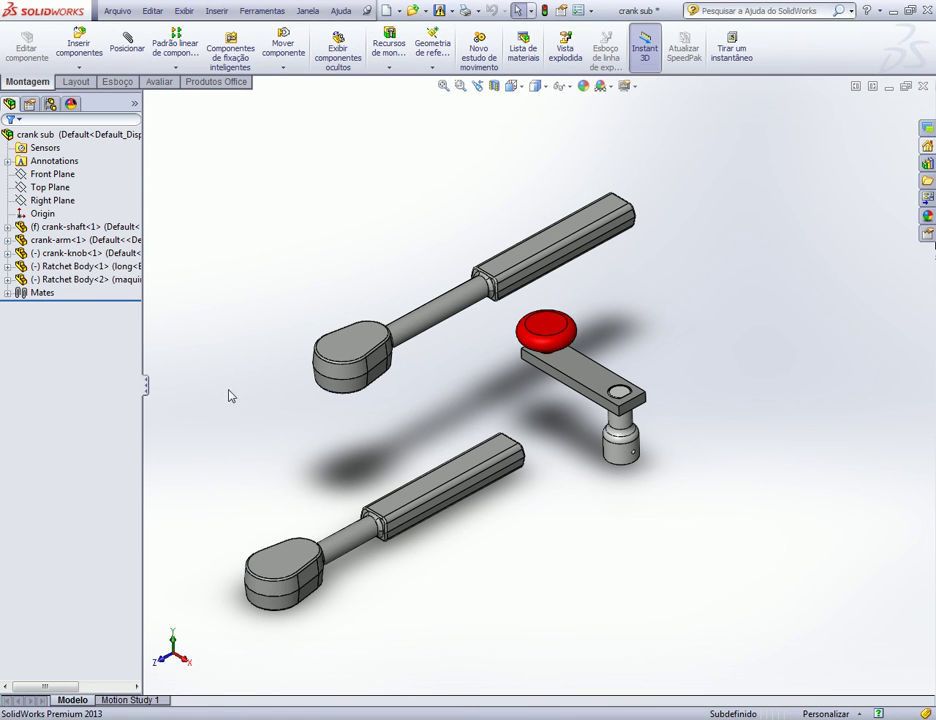
Change the second Ratchet Body instance's referenced configuration to short and bring the whole assembly into view.
right_click(78, 280)
click(202, 240)
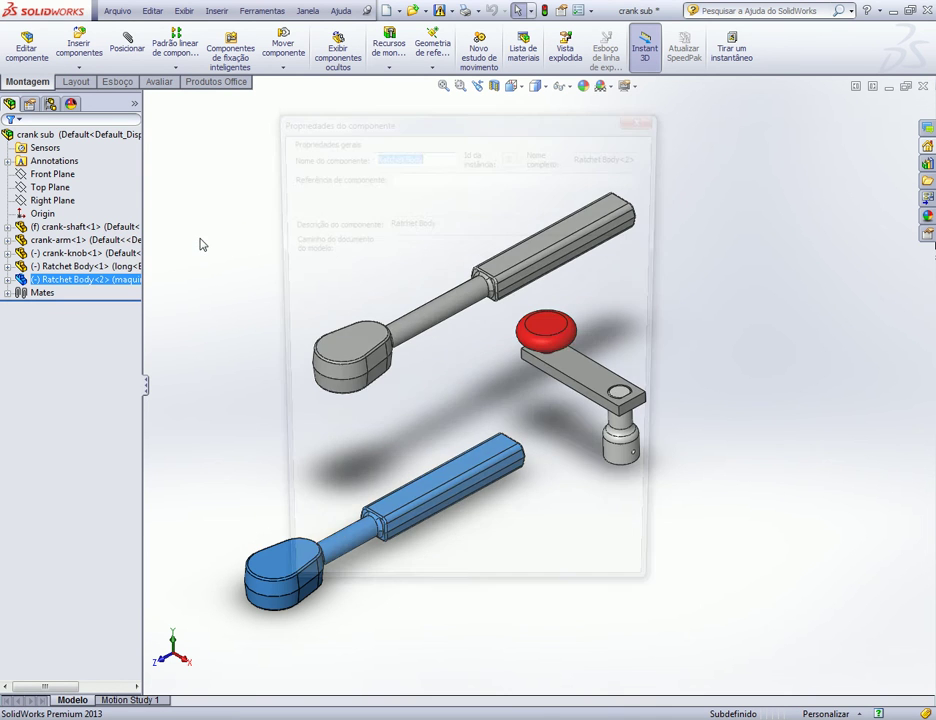
click(323, 471)
click(305, 580)
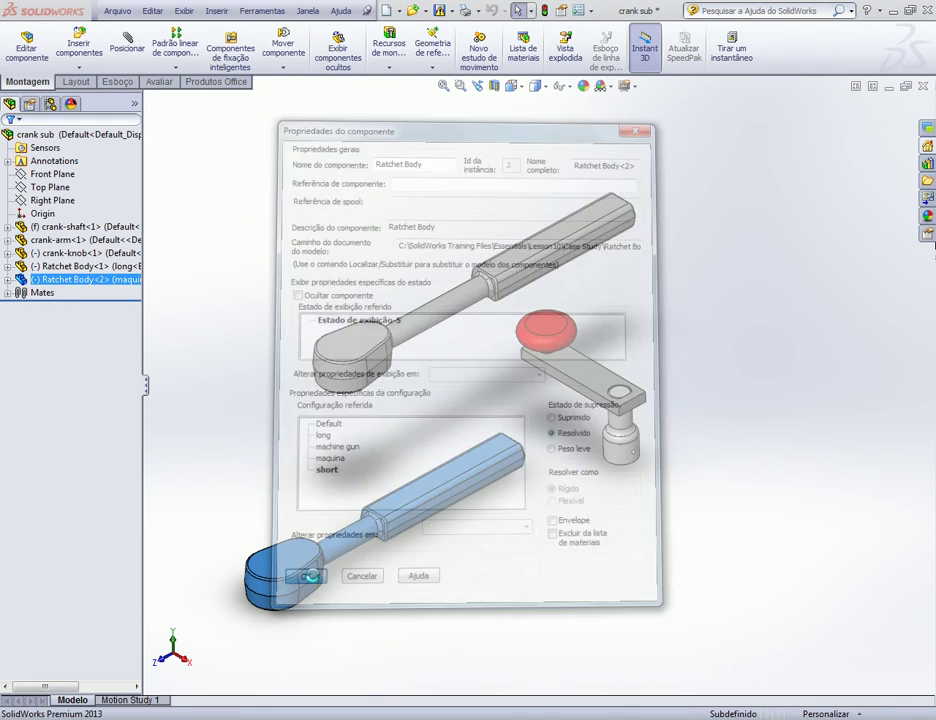
key(f)
scroll(516, 384, up, 1)
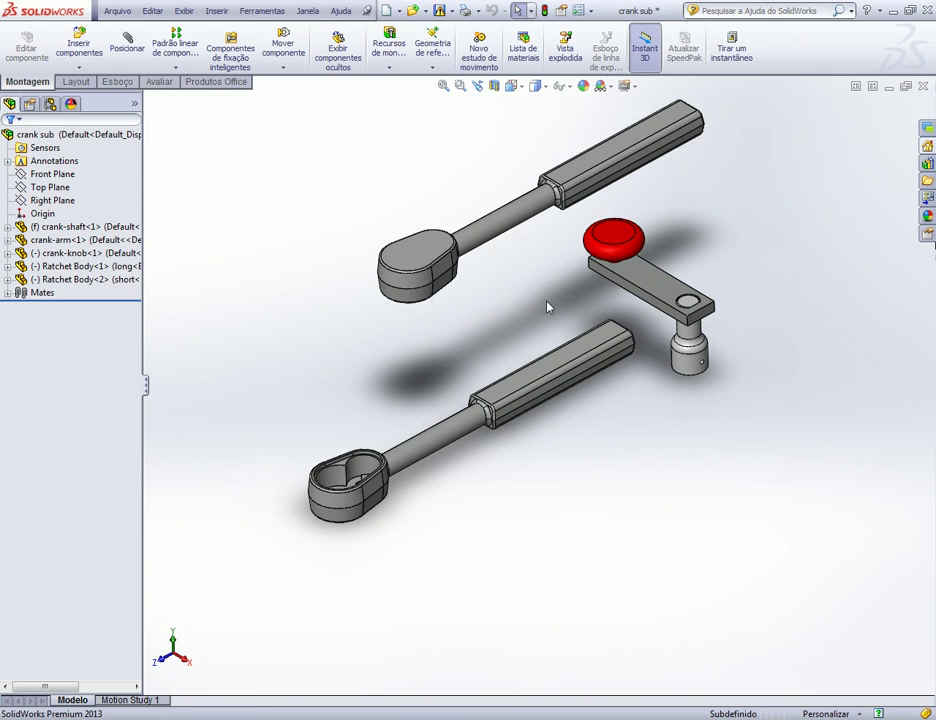
scroll(624, 360, up, 2)
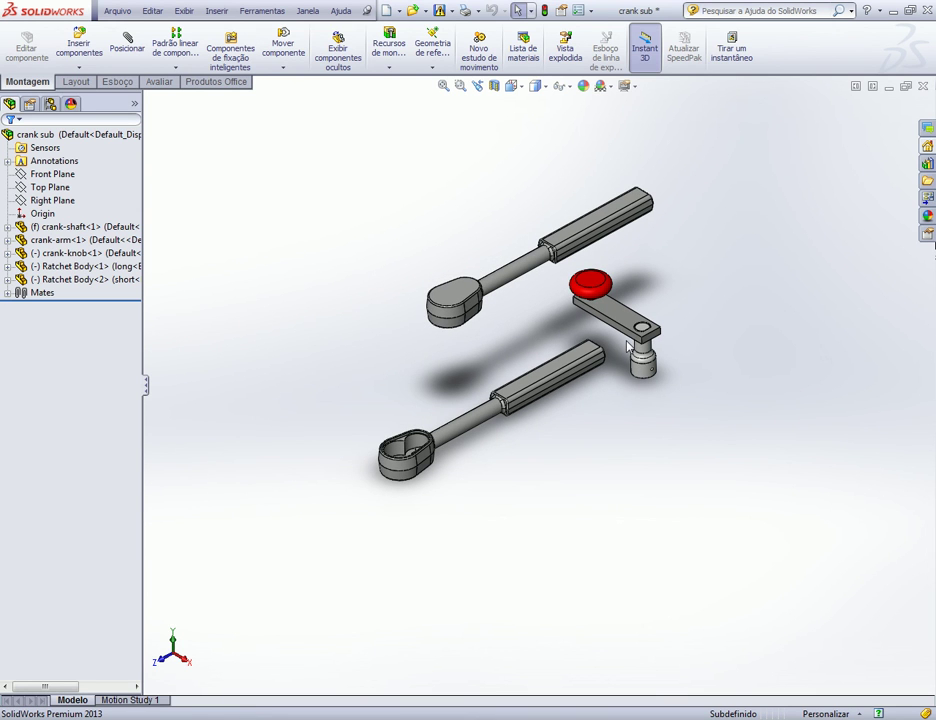